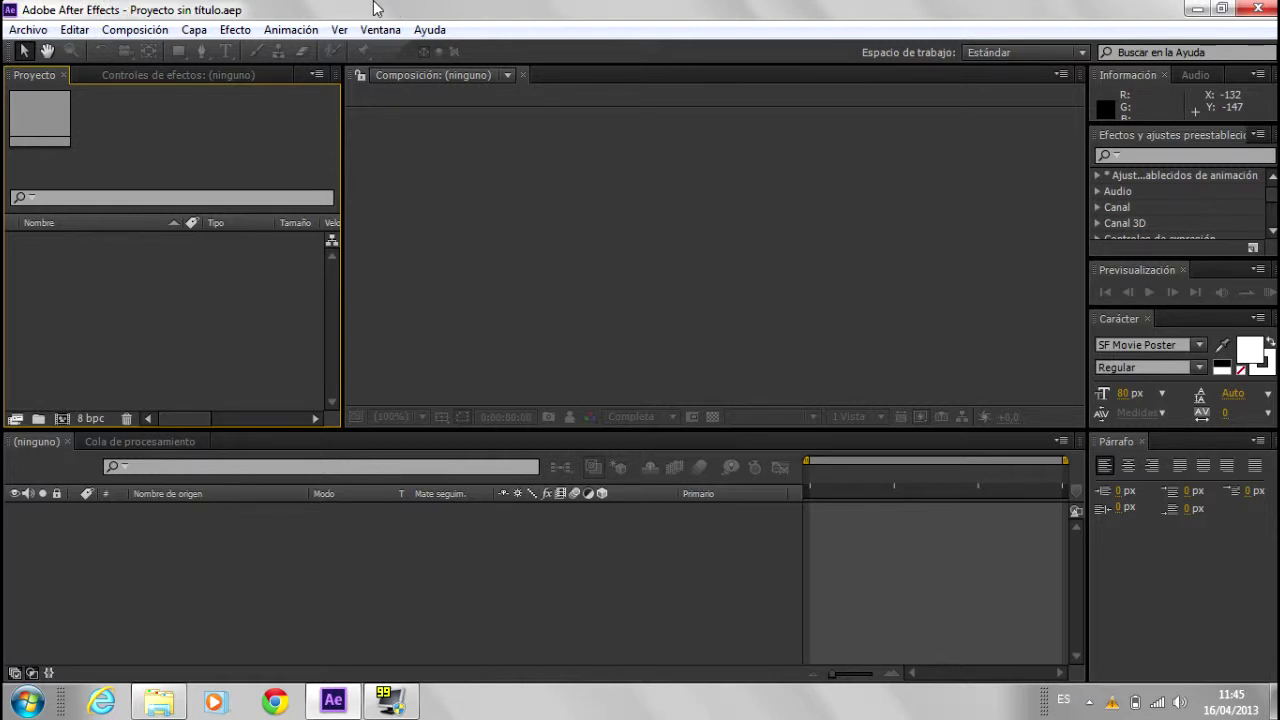
Step: Import primera cinemática.wmv and drop it on New Composition to build a matching comp
{"action": "left_click", "coordinate": [75, 29]}
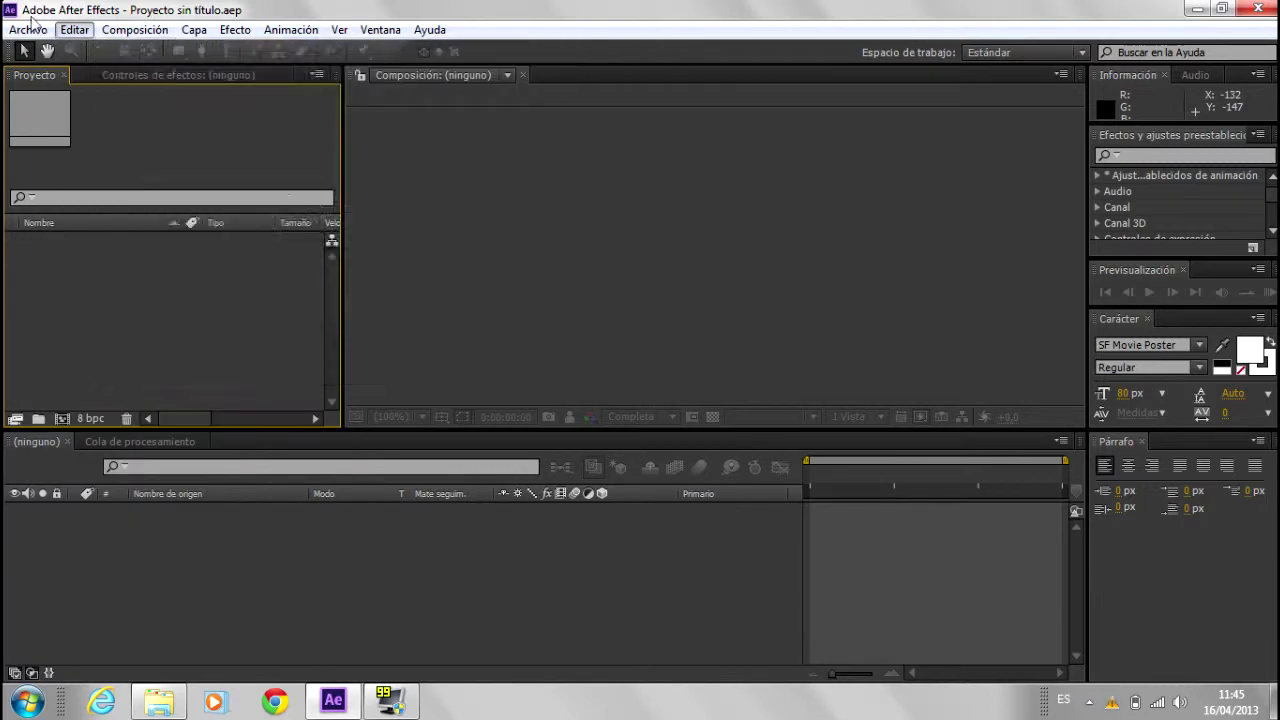
{"action": "left_click", "coordinate": [28, 29]}
{"action": "mouse_move", "coordinate": [115, 250]}
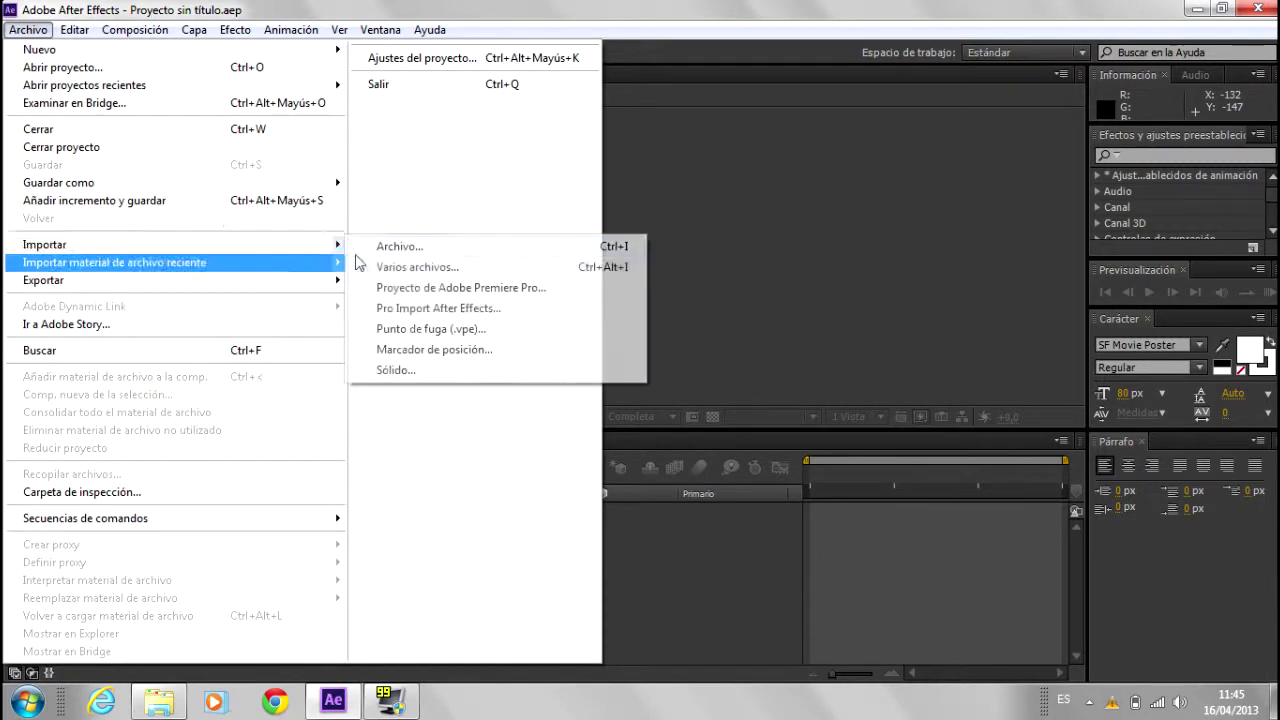
{"action": "left_click", "coordinate": [400, 248]}
{"action": "left_click", "coordinate": [533, 205]}
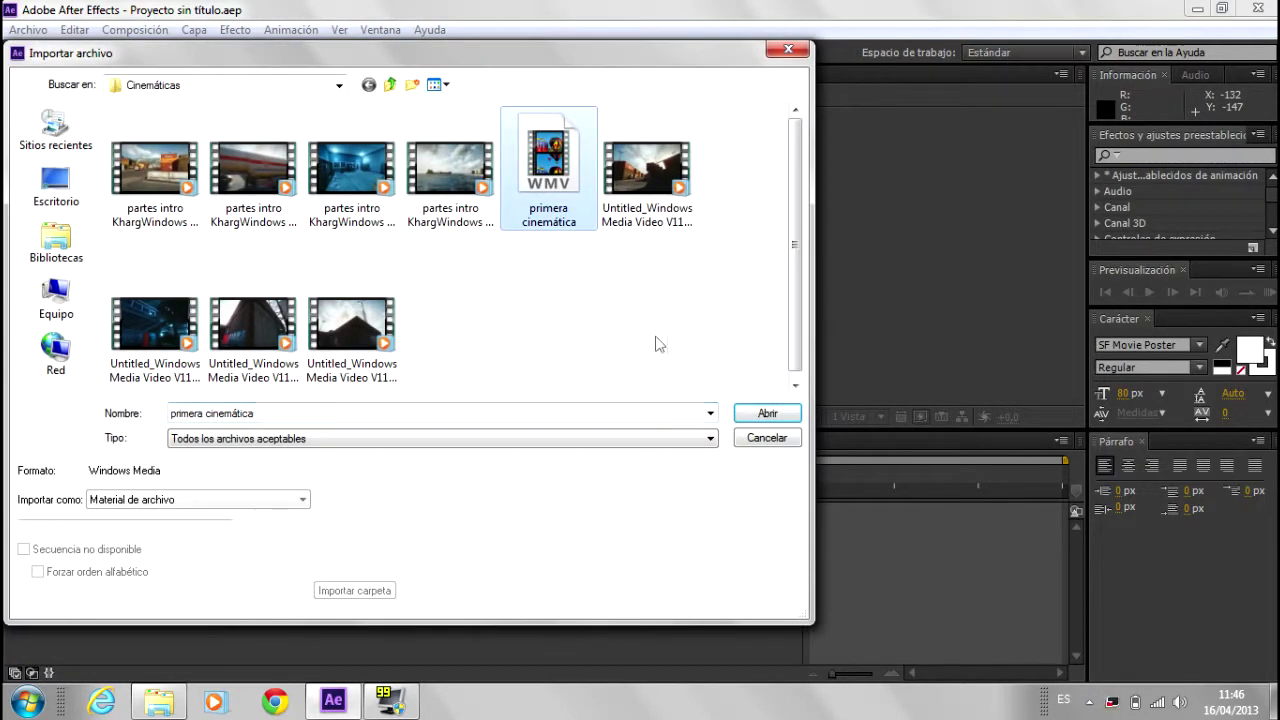
{"action": "left_click", "coordinate": [764, 412]}
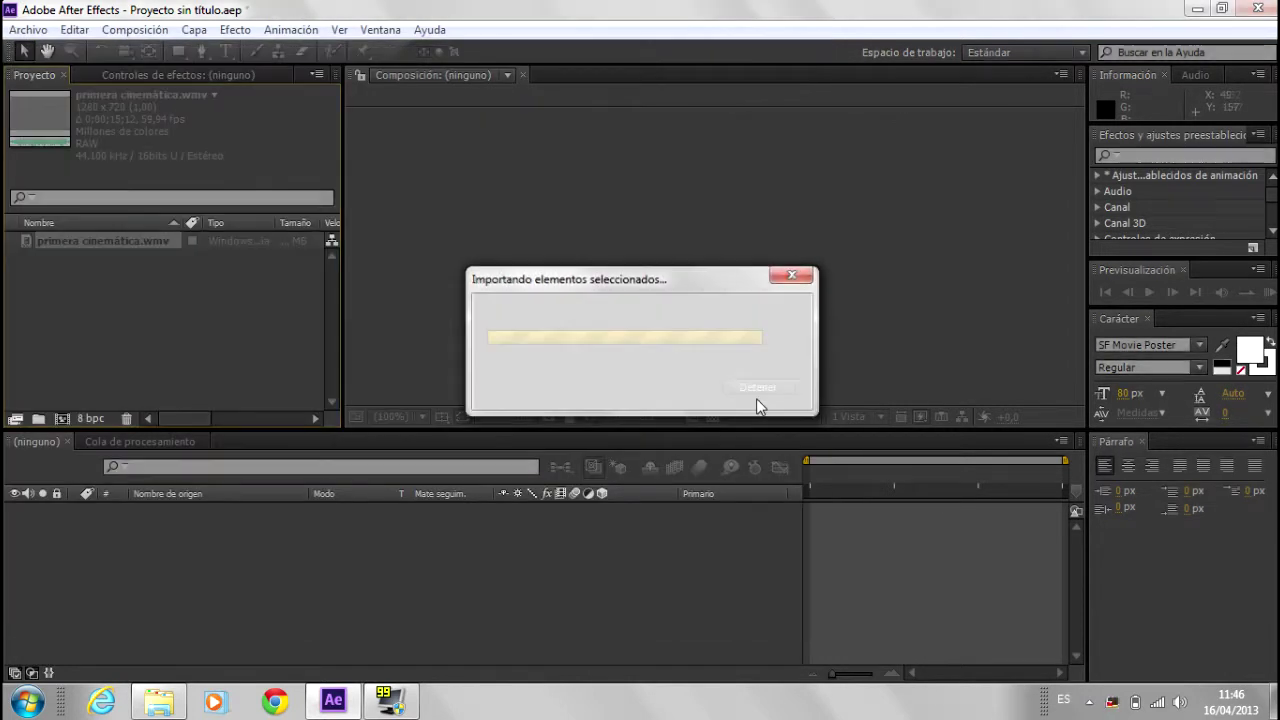
{"action": "left_click_drag", "start_coordinate": [60, 242], "coordinate": [61, 419]}
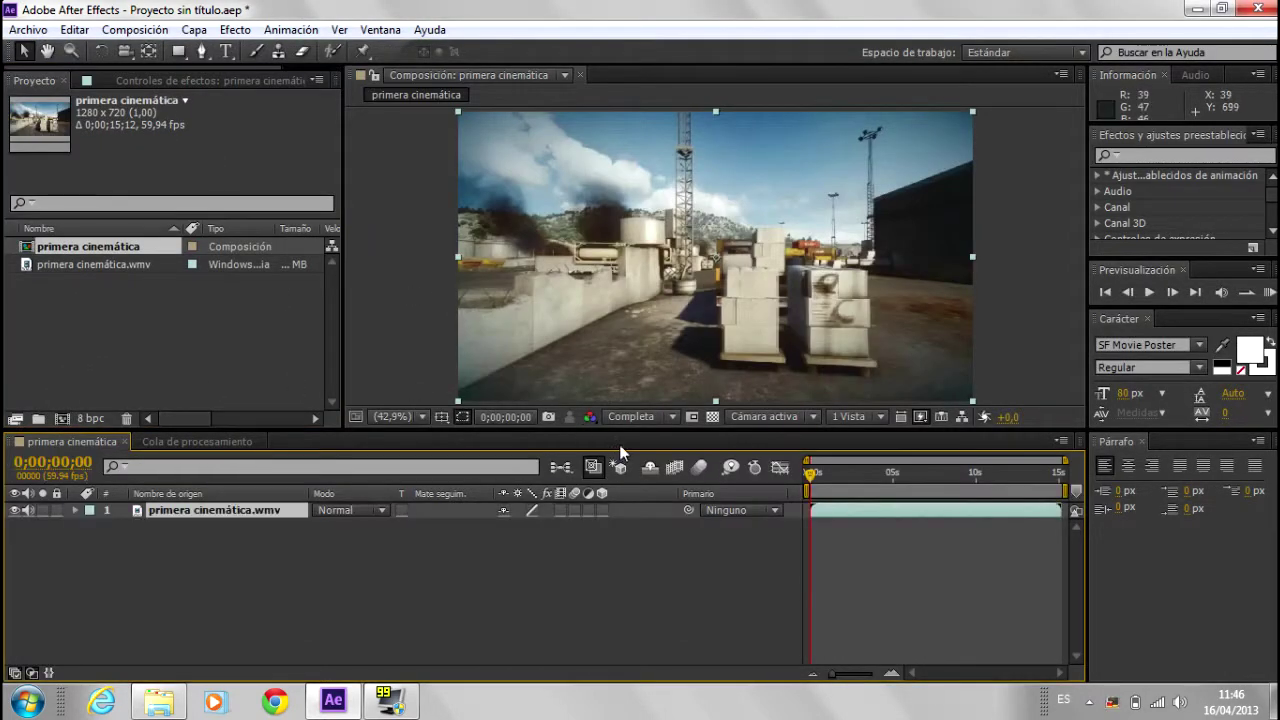
Step: Preview the clip, scrub to about 2.4 seconds and then to the end, and select the footage layer
{"action": "key", "text": "space"}
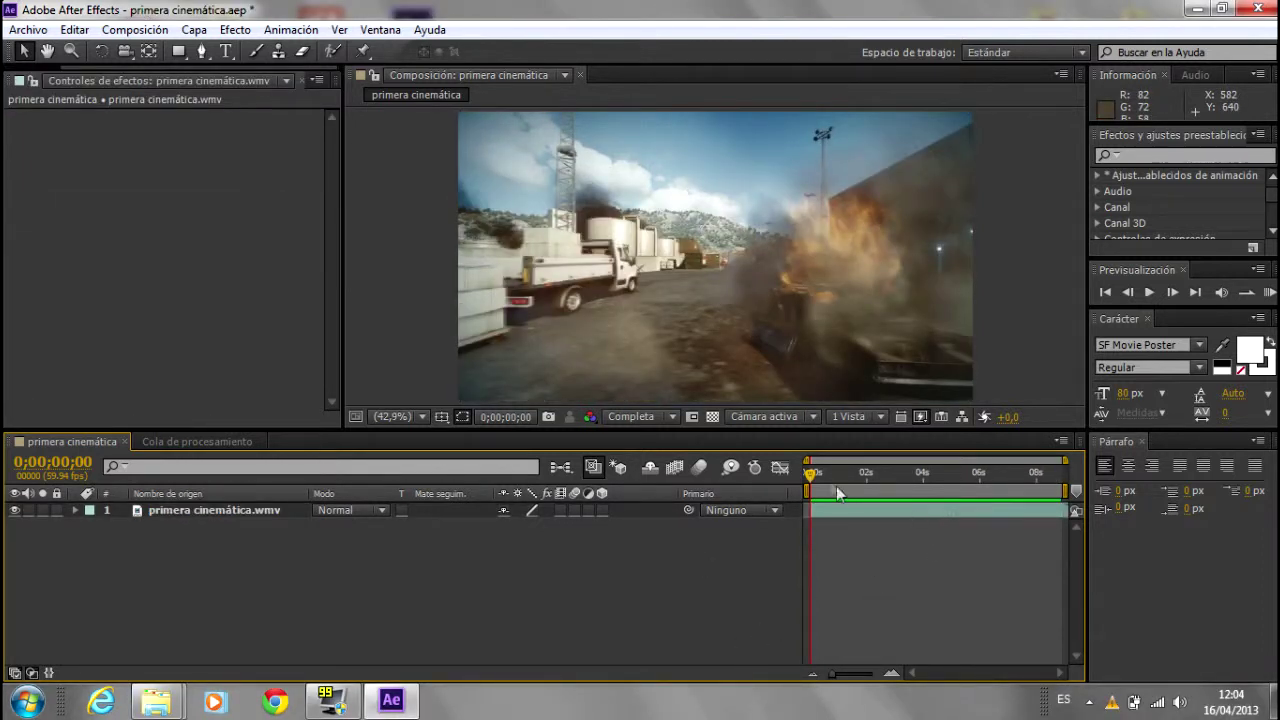
{"action": "left_click_drag", "start_coordinate": [815, 471], "coordinate": [1022, 483]}
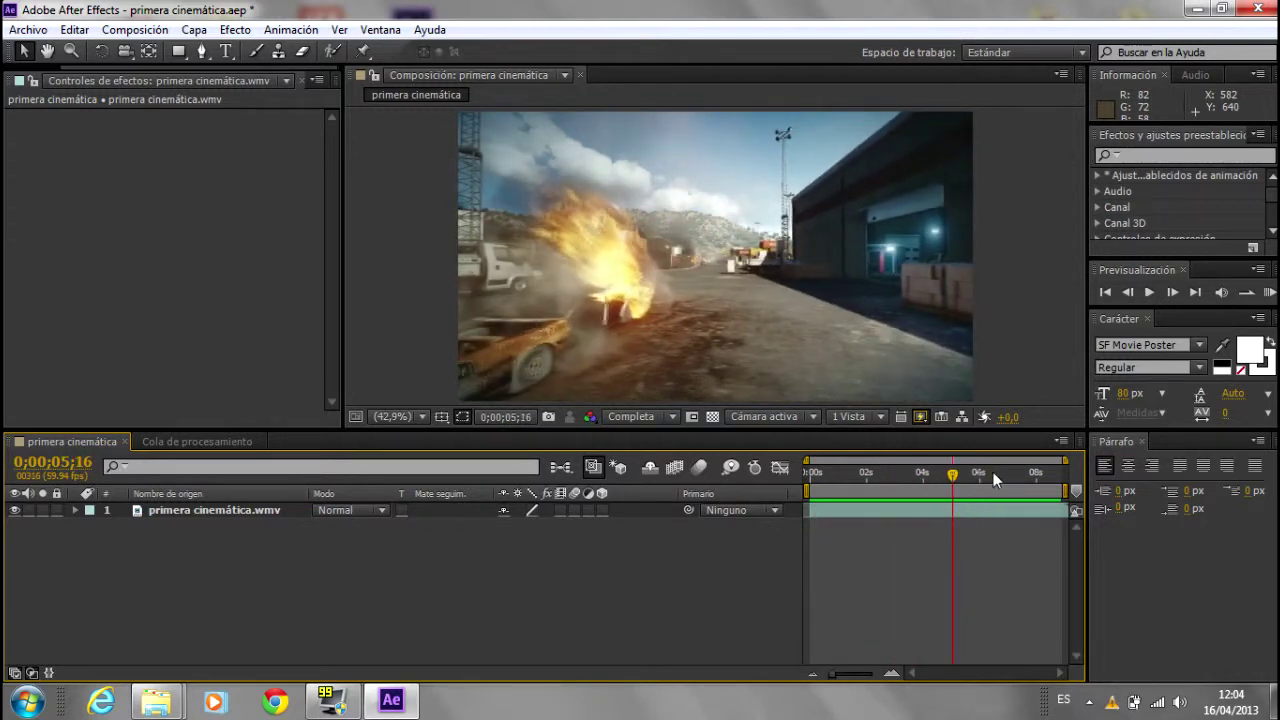
{"action": "mouse_move", "coordinate": [1022, 483]}
{"action": "left_mouse_down"}
{"action": "mouse_move", "coordinate": [1066, 473]}
{"action": "mouse_move", "coordinate": [760, 476]}
{"action": "left_mouse_up"}
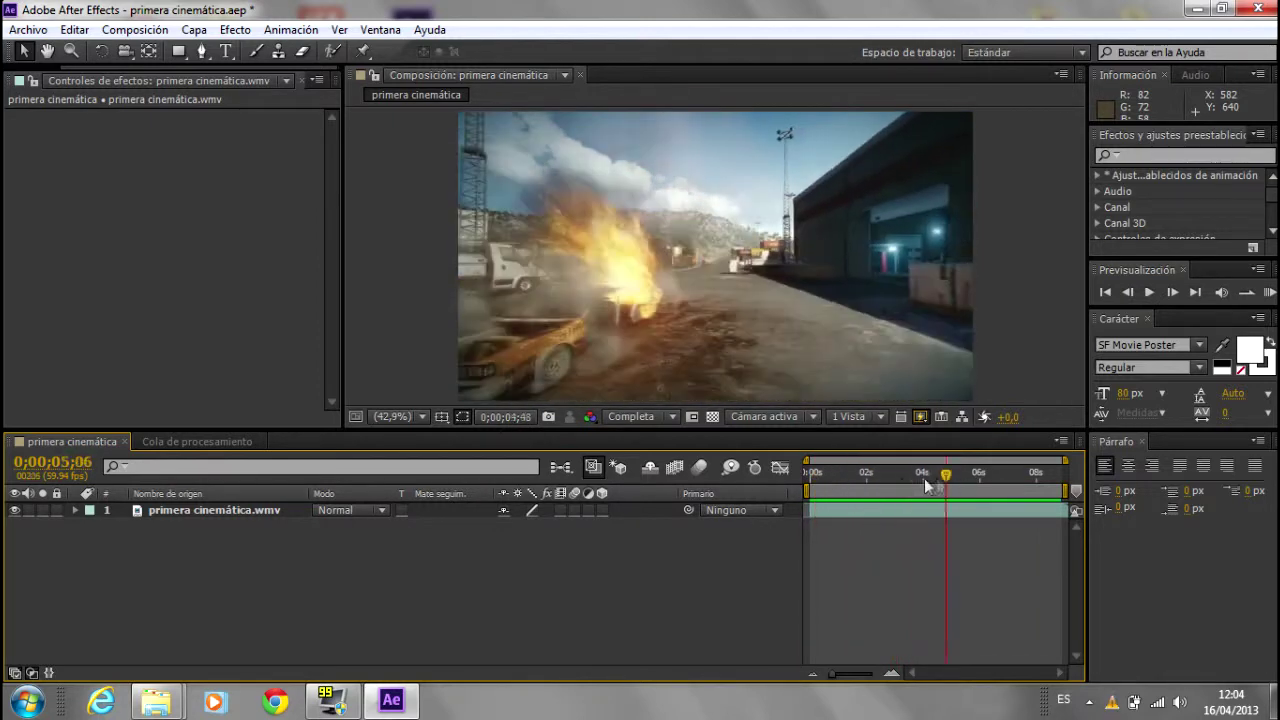
{"action": "left_click", "coordinate": [246, 510]}
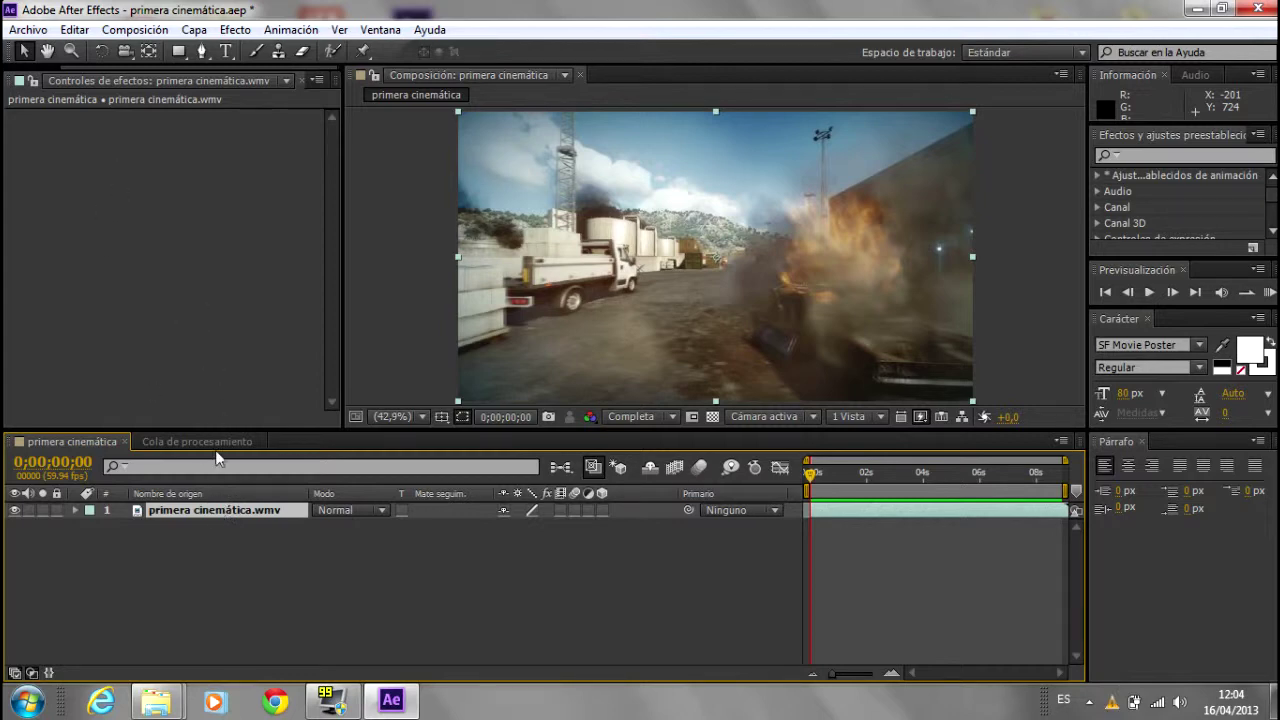
{"action": "right_click", "coordinate": [206, 508]}
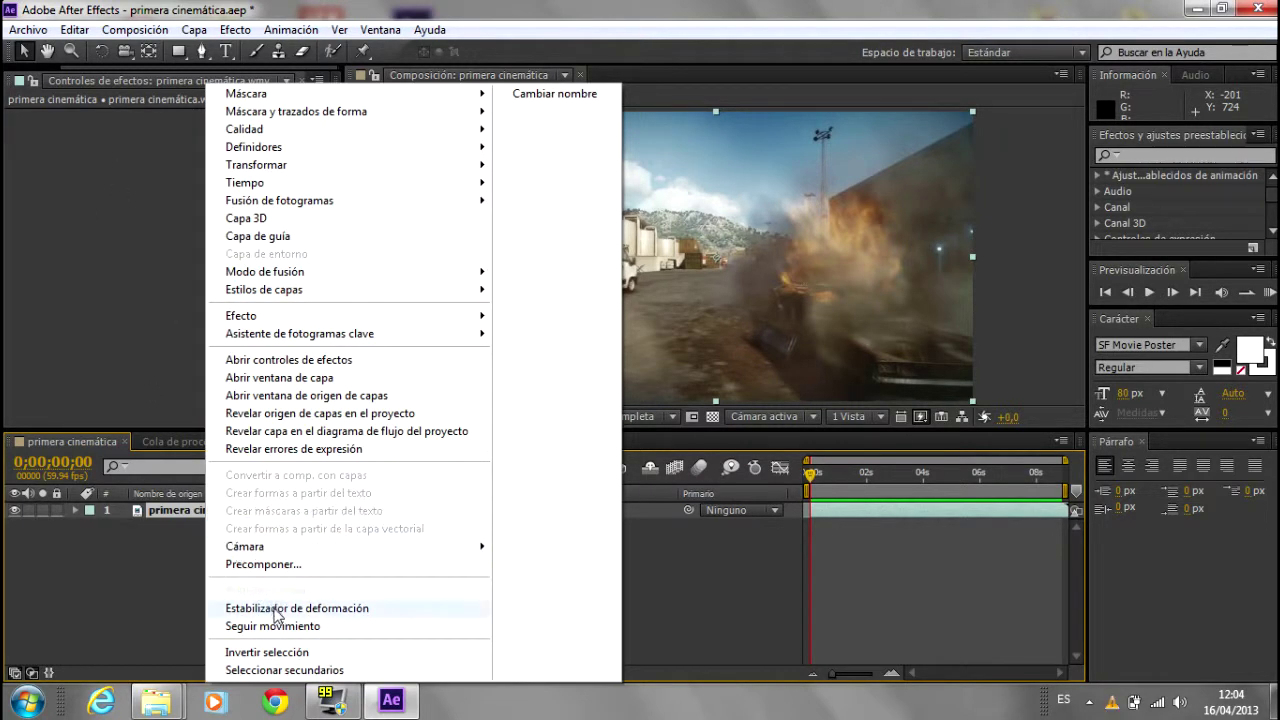
Step: Apply Rastrear cámara (3D Camera Tracker) to the footage layer and let it solve
{"action": "left_click", "coordinate": [277, 593]}
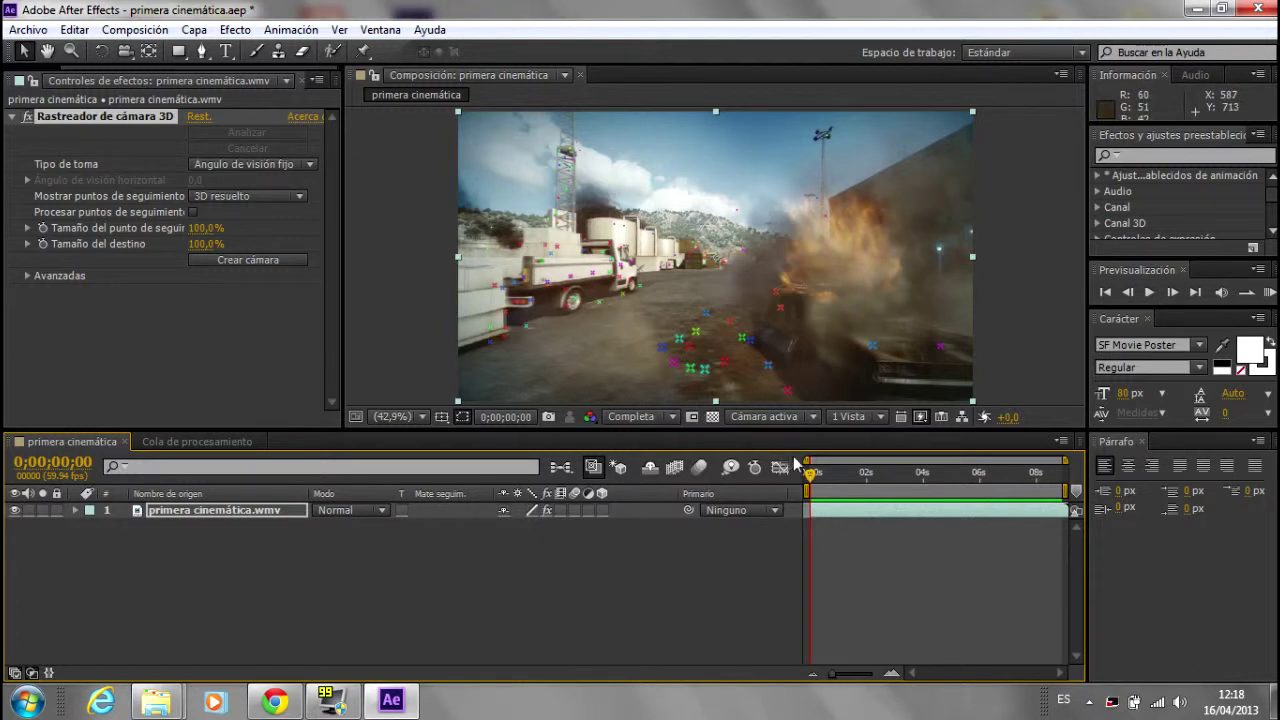
{"action": "left_click_drag", "start_coordinate": [813, 478], "coordinate": [859, 474]}
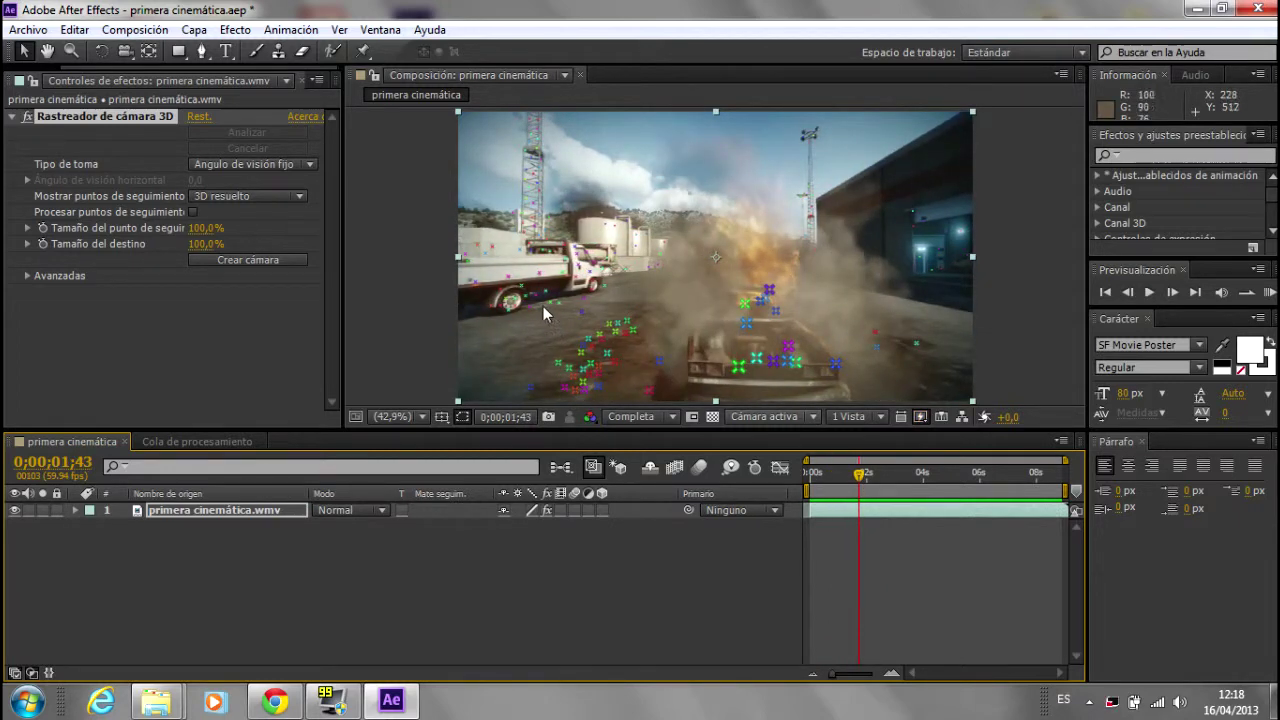
{"action": "left_click_drag", "start_coordinate": [865, 482], "coordinate": [923, 484]}
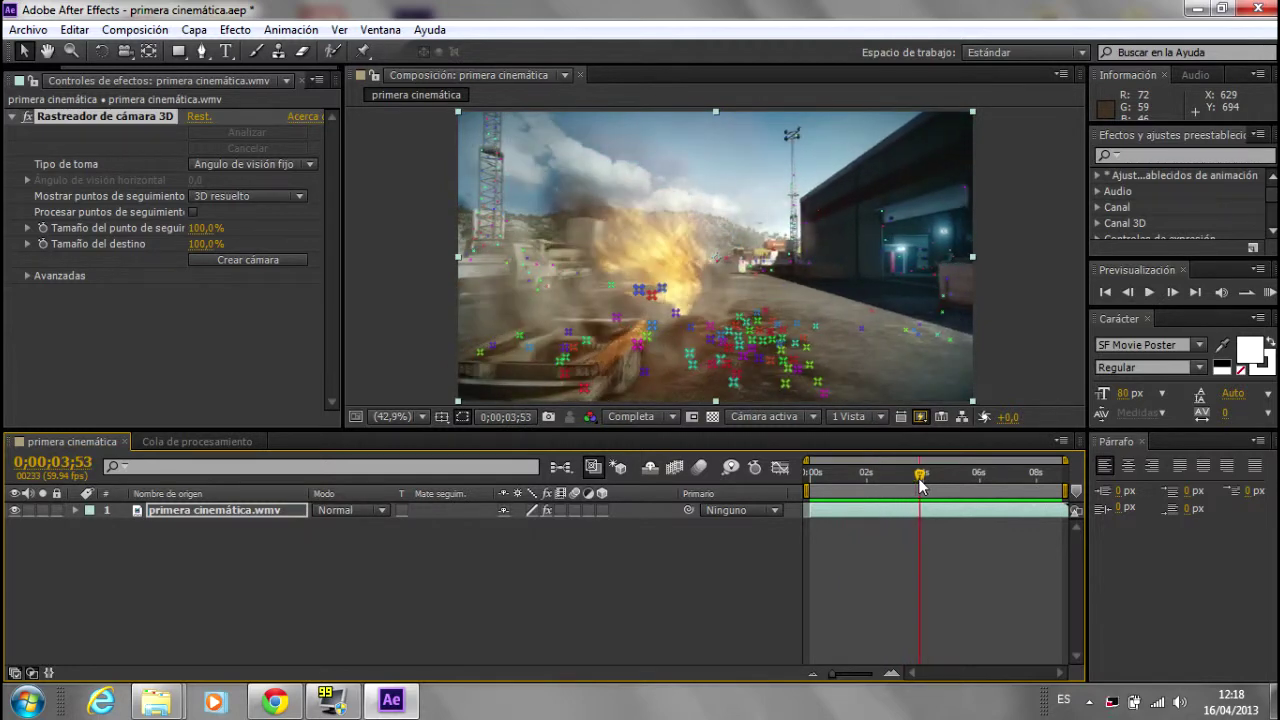
{"action": "left_click_drag", "start_coordinate": [920, 484], "coordinate": [824, 480]}
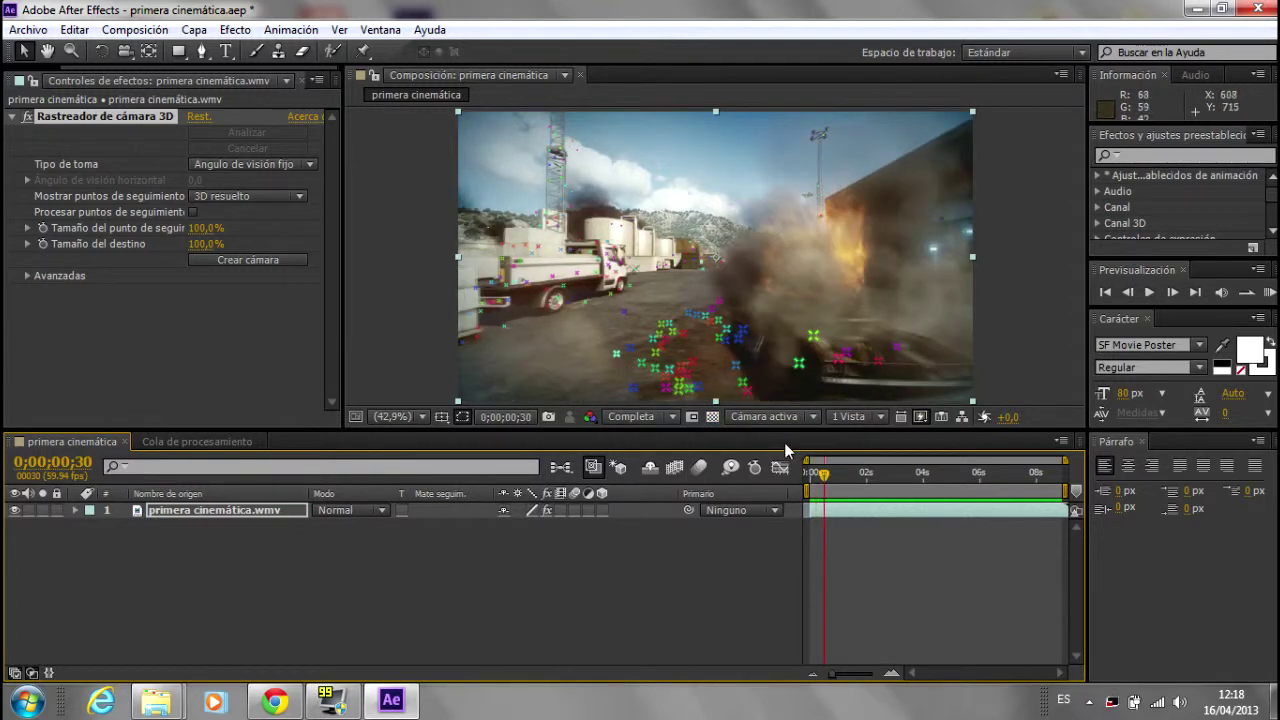
{"action": "left_click_drag", "start_coordinate": [824, 484], "coordinate": [866, 488]}
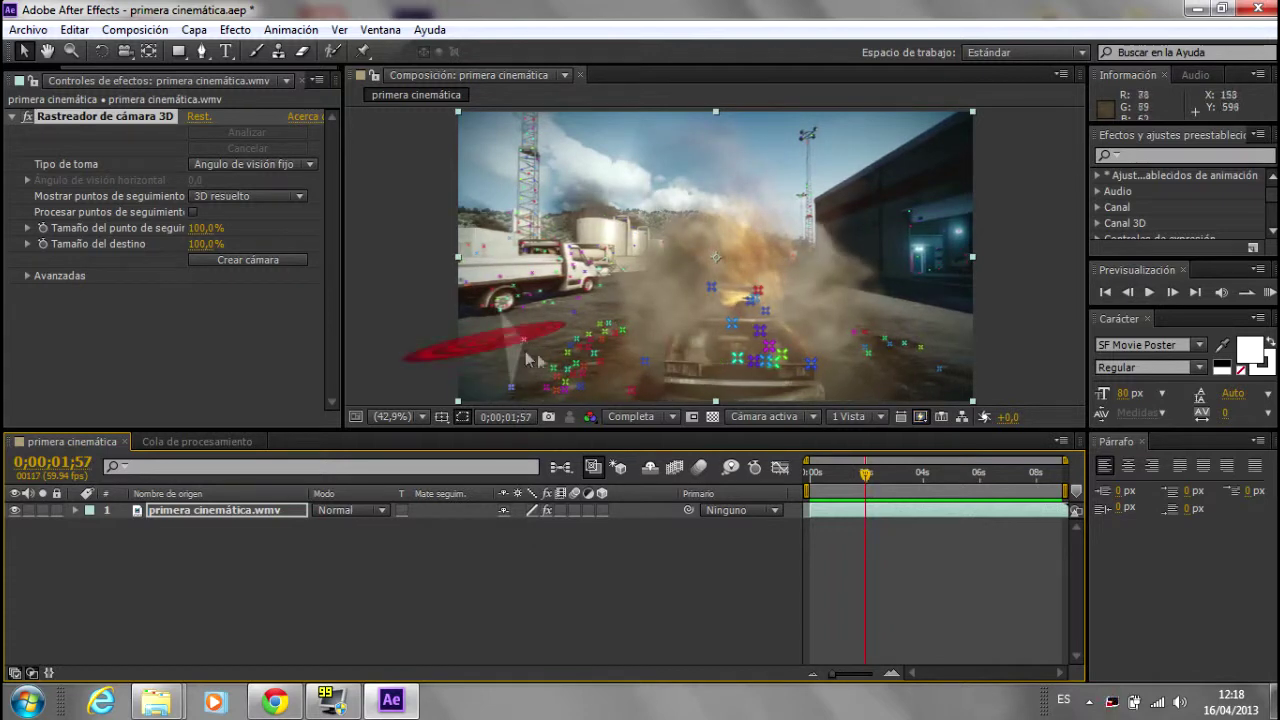
{"action": "mouse_move", "coordinate": [866, 476]}
{"action": "left_mouse_down"}
{"action": "mouse_move", "coordinate": [877, 479]}
{"action": "mouse_move", "coordinate": [810, 478]}
{"action": "left_mouse_up"}
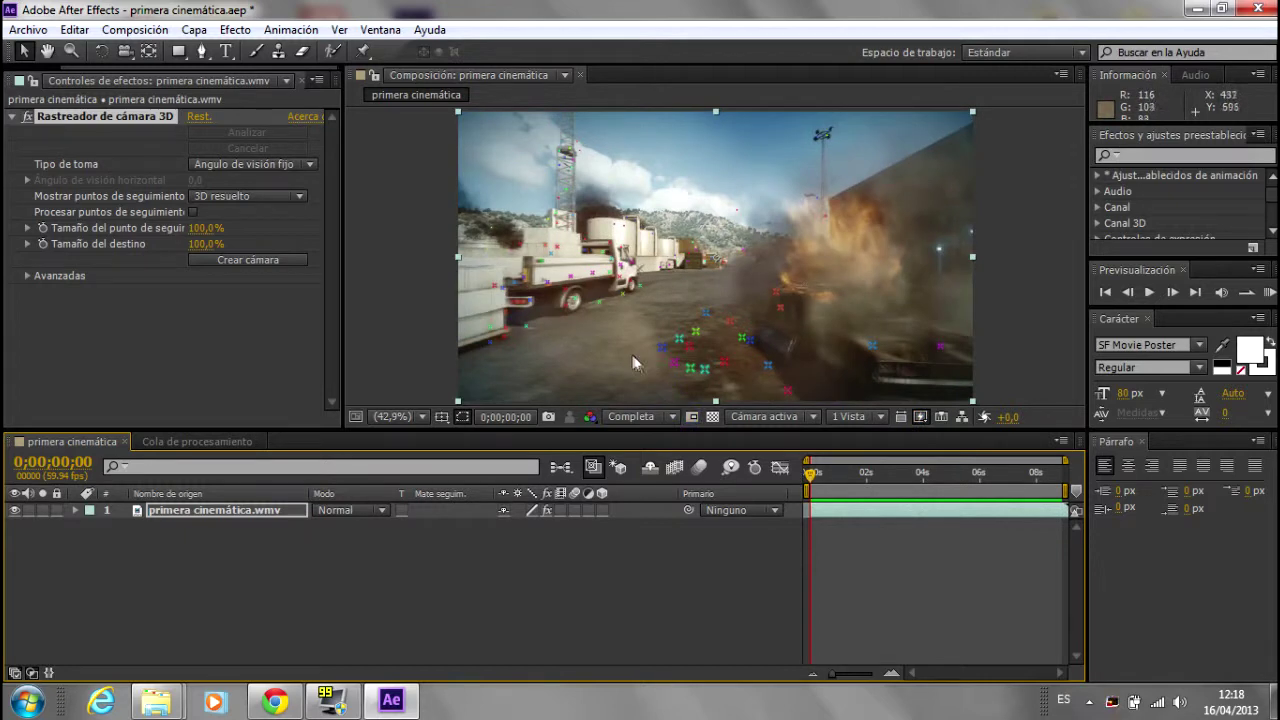
{"action": "mouse_move", "coordinate": [810, 476]}
{"action": "left_mouse_down"}
{"action": "mouse_move", "coordinate": [868, 487]}
{"action": "mouse_move", "coordinate": [1001, 475]}
{"action": "mouse_move", "coordinate": [937, 477]}
{"action": "left_mouse_up"}
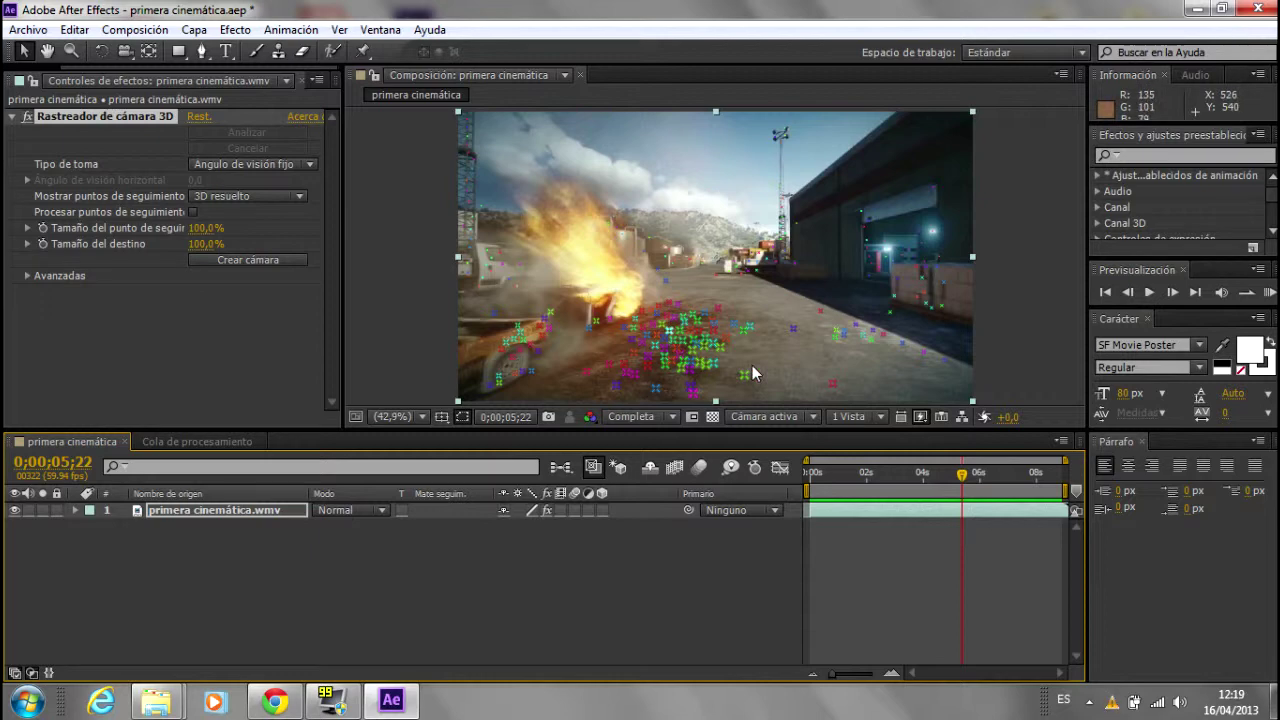
{"action": "left_click_drag", "start_coordinate": [962, 474], "coordinate": [992, 474]}
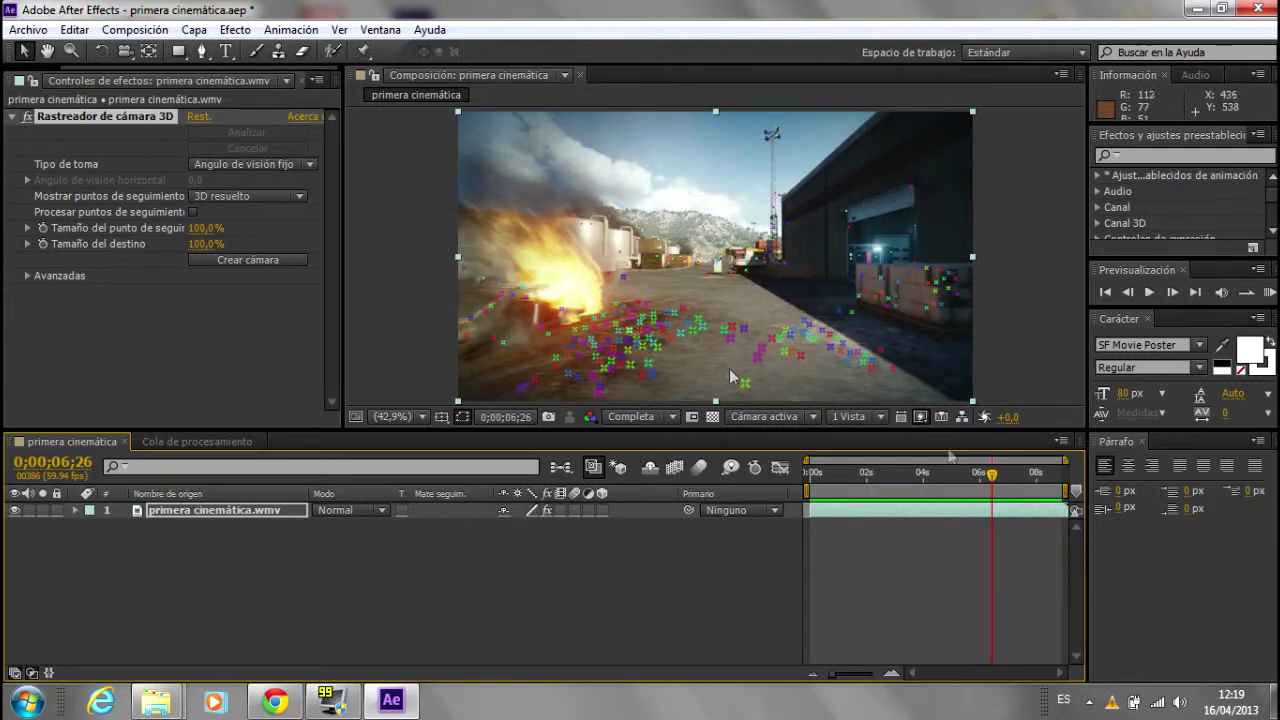
{"action": "left_click_drag", "start_coordinate": [992, 474], "coordinate": [1015, 474]}
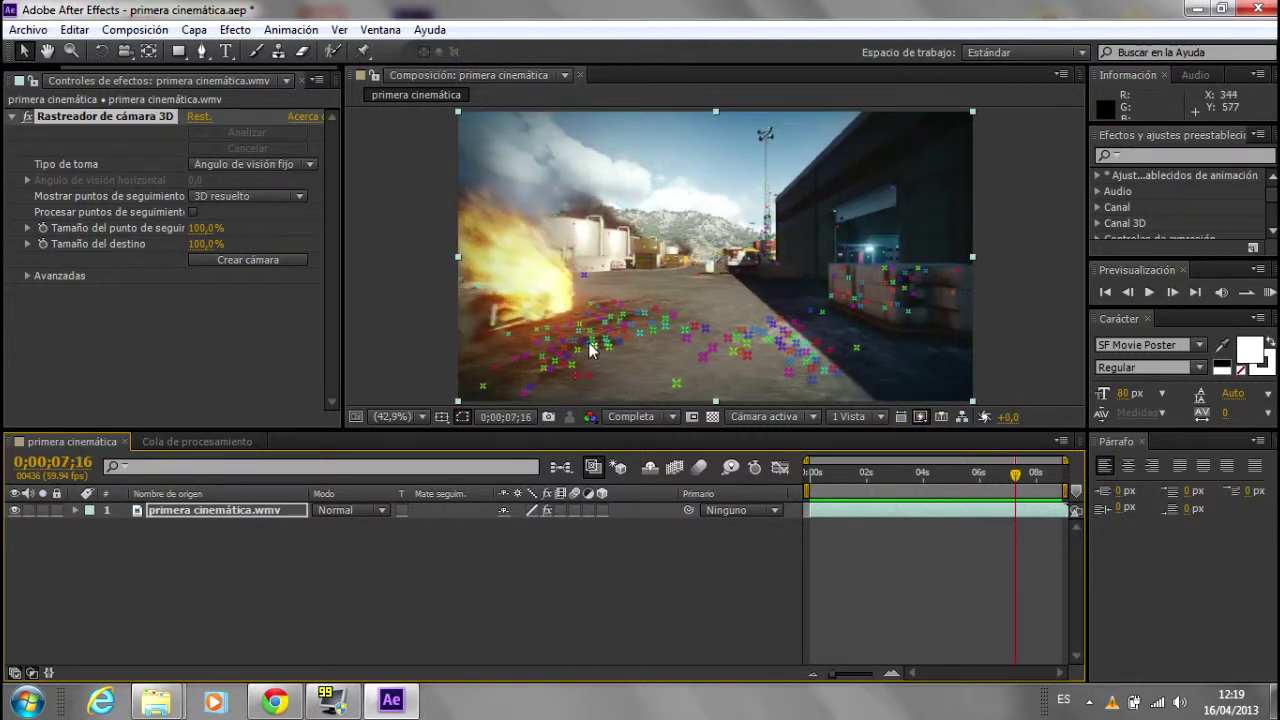
{"action": "left_click_drag", "start_coordinate": [1015, 474], "coordinate": [1037, 474]}
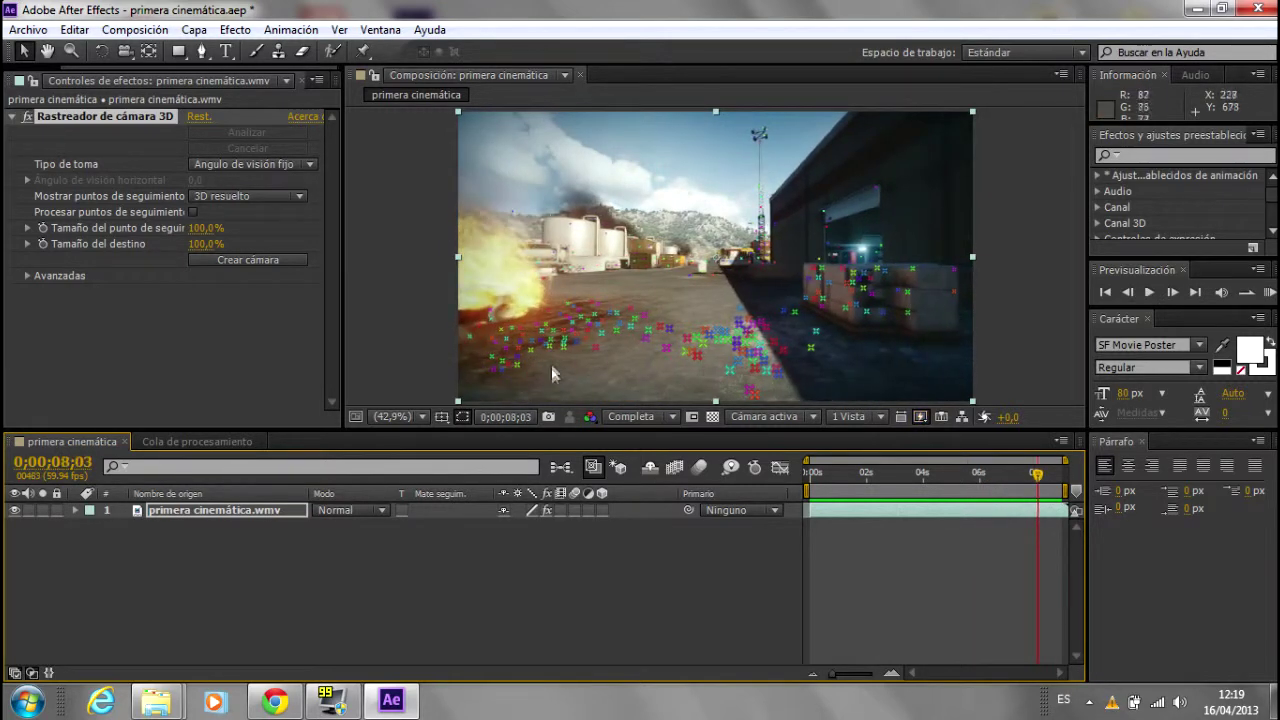
{"action": "left_click_drag", "start_coordinate": [1037, 474], "coordinate": [795, 470]}
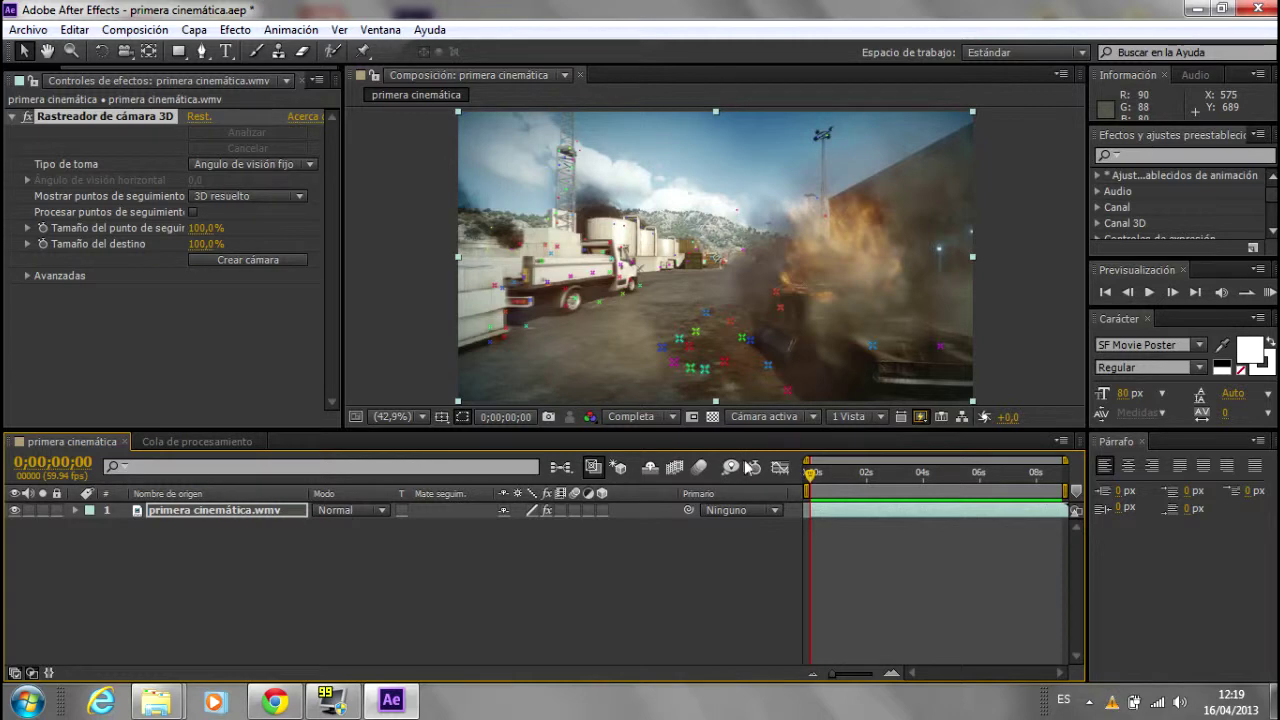
{"action": "left_click_drag", "start_coordinate": [812, 470], "coordinate": [937, 474]}
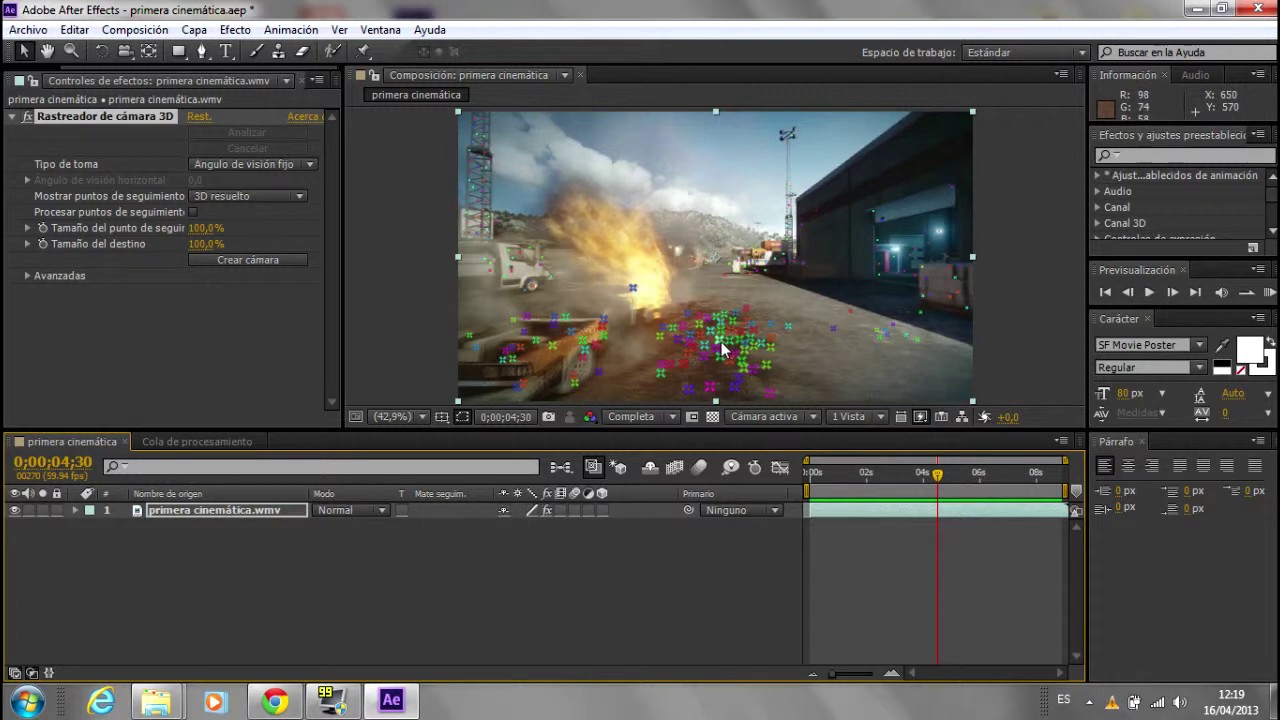
{"action": "right_click", "coordinate": [720, 340]}
Step: Create a text layer and camera from the track points and keyframe Texto's scale to 468%
{"action": "left_click", "coordinate": [790, 347]}
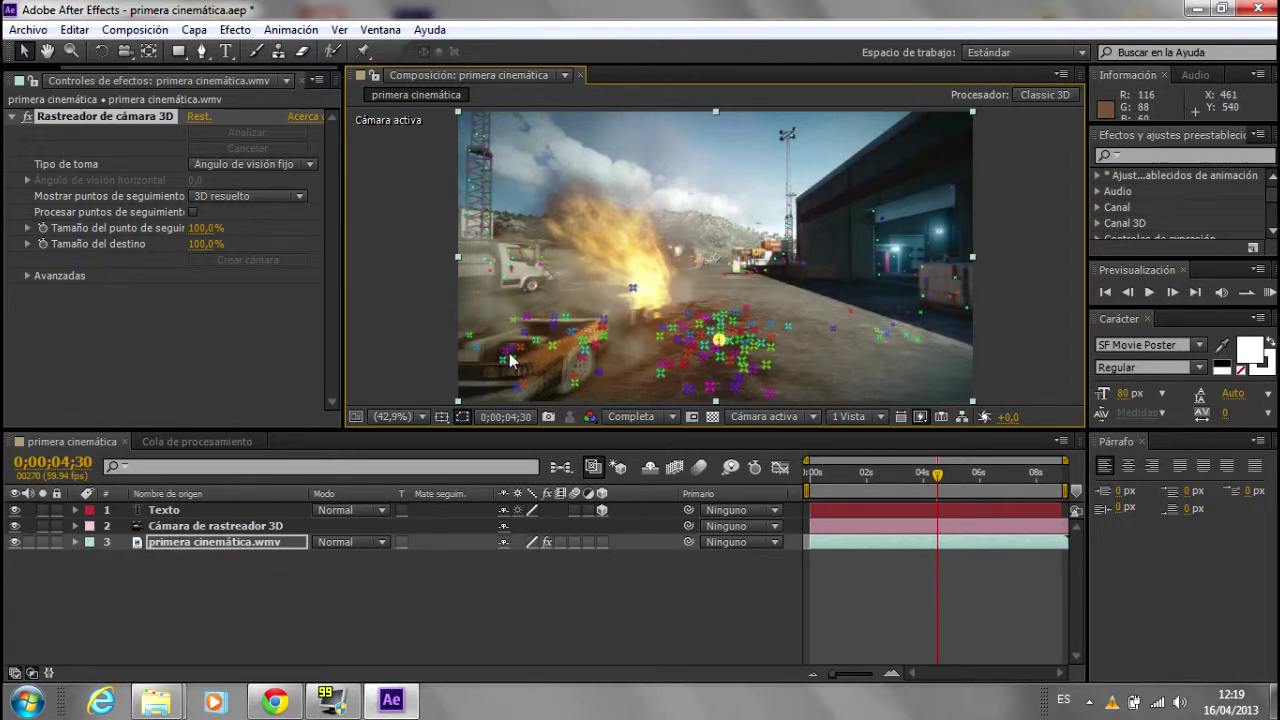
{"action": "left_click", "coordinate": [165, 510]}
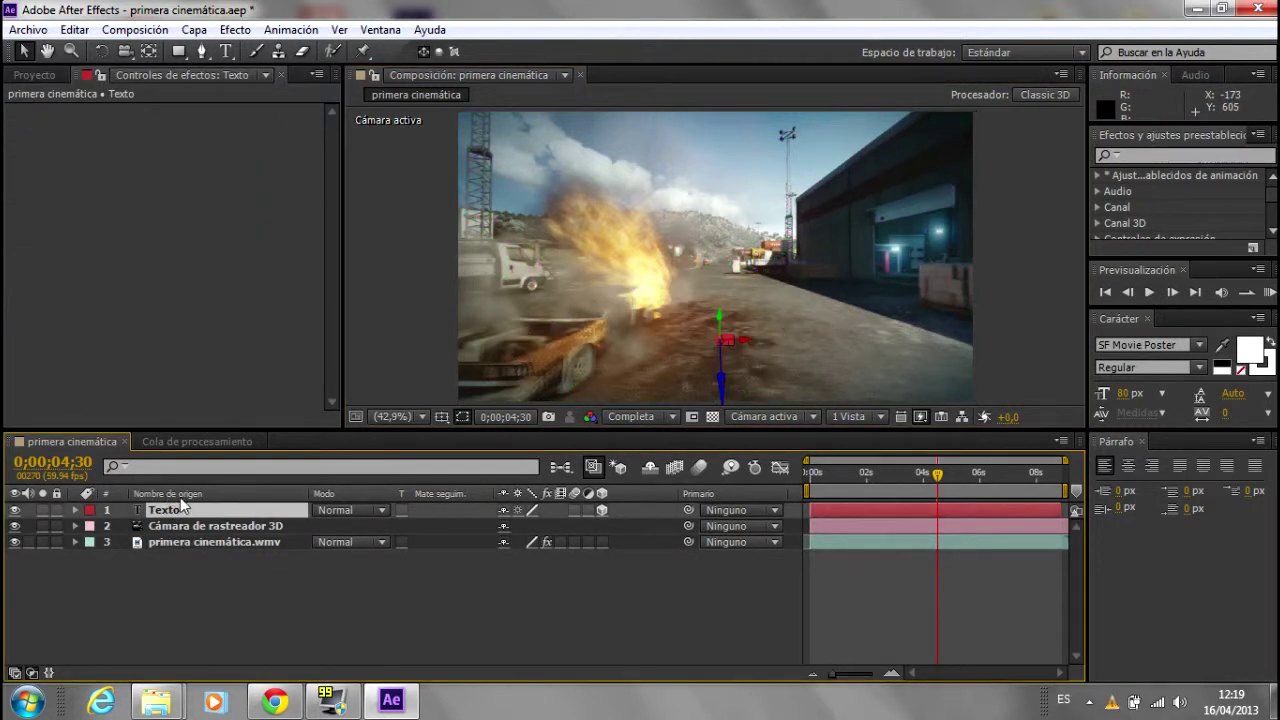
{"action": "key", "text": "s"}
{"action": "left_click", "coordinate": [123, 525]}
{"action": "mouse_move", "coordinate": [527, 526]}
{"action": "left_mouse_down"}
{"action": "mouse_move", "coordinate": [610, 526]}
{"action": "mouse_move", "coordinate": [487, 589]}
{"action": "left_mouse_up"}
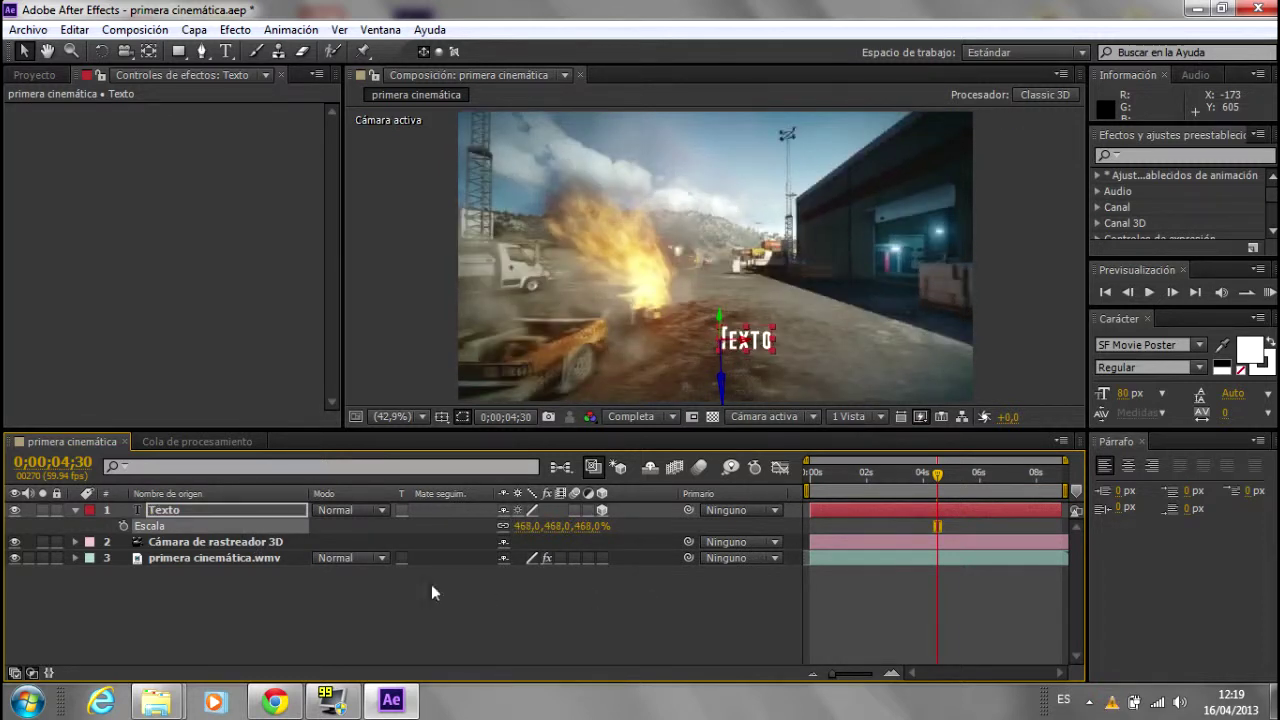
{"action": "left_click", "coordinate": [217, 509]}
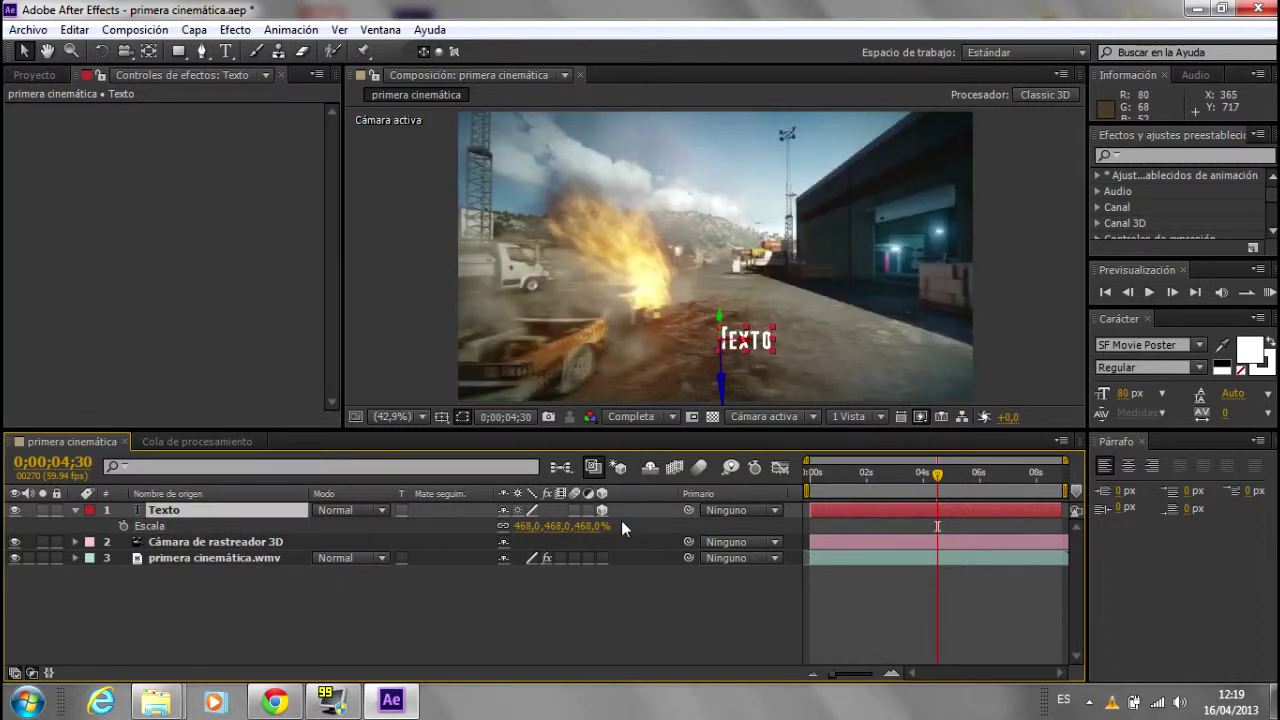
Step: Check Texto's position, collapse its properties and switch the Texto layer's visibility off
{"action": "key", "text": "p"}
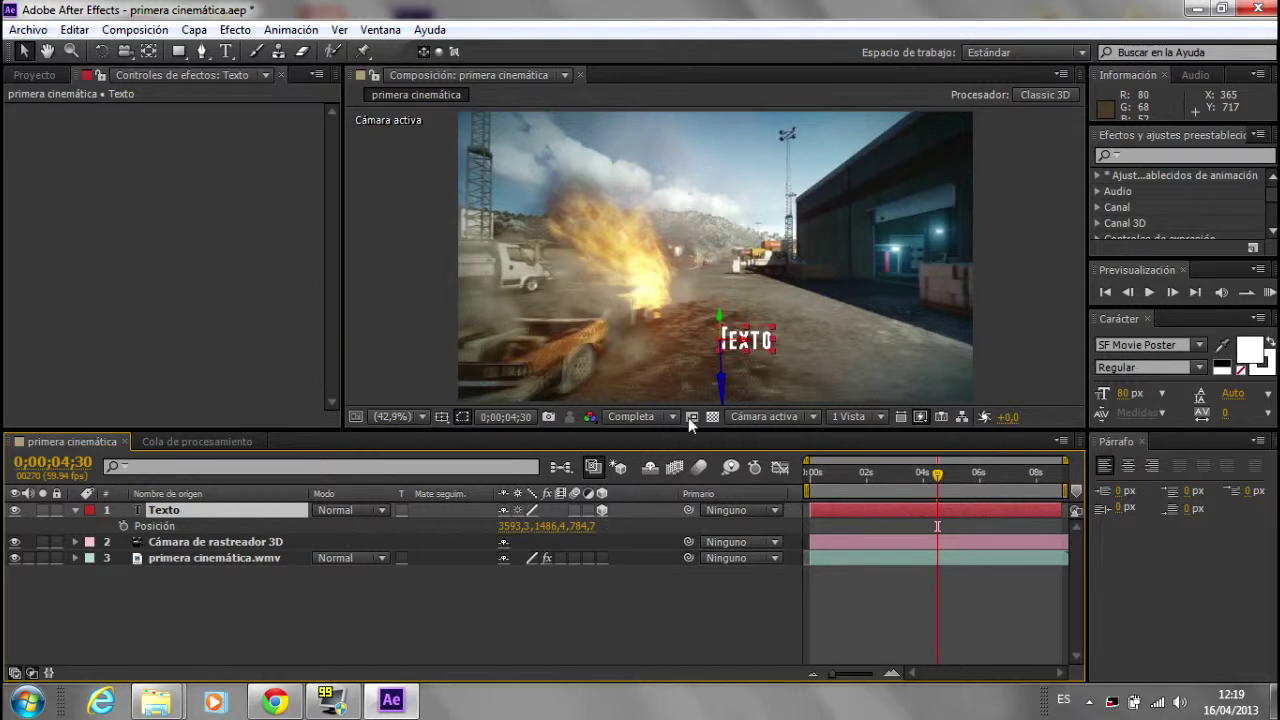
{"action": "left_click", "coordinate": [689, 602]}
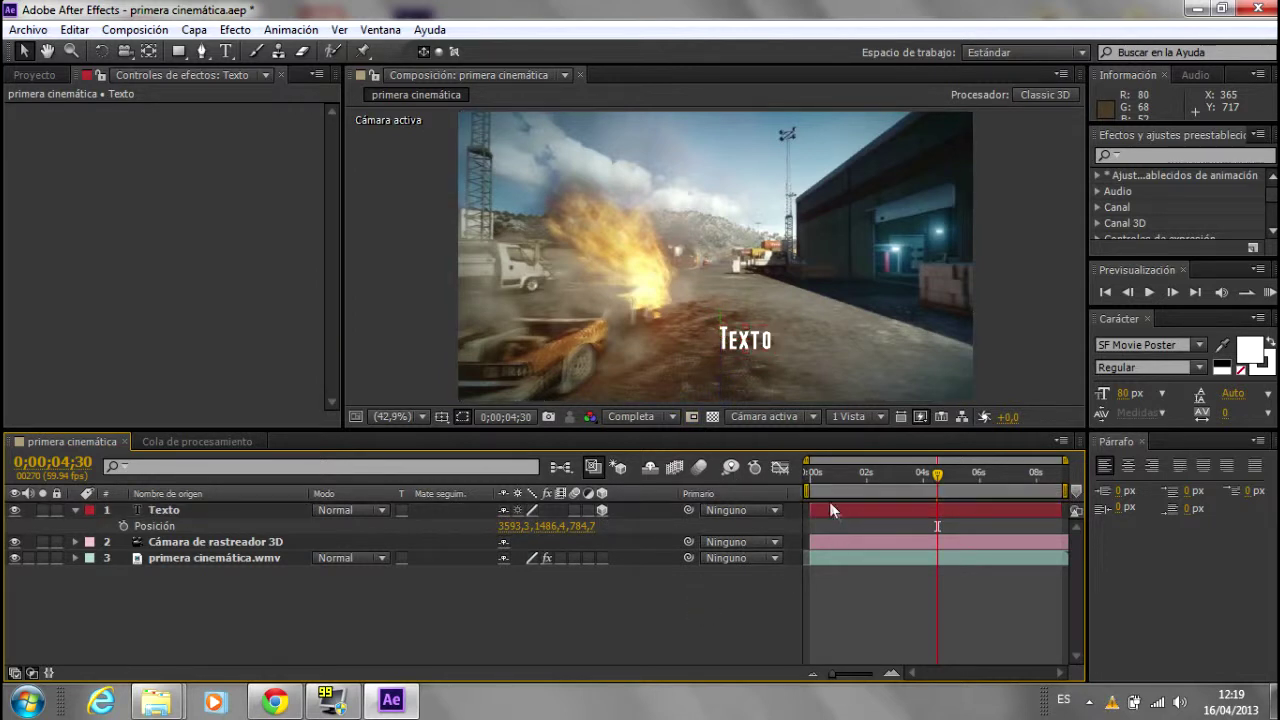
{"action": "left_click", "coordinate": [75, 510]}
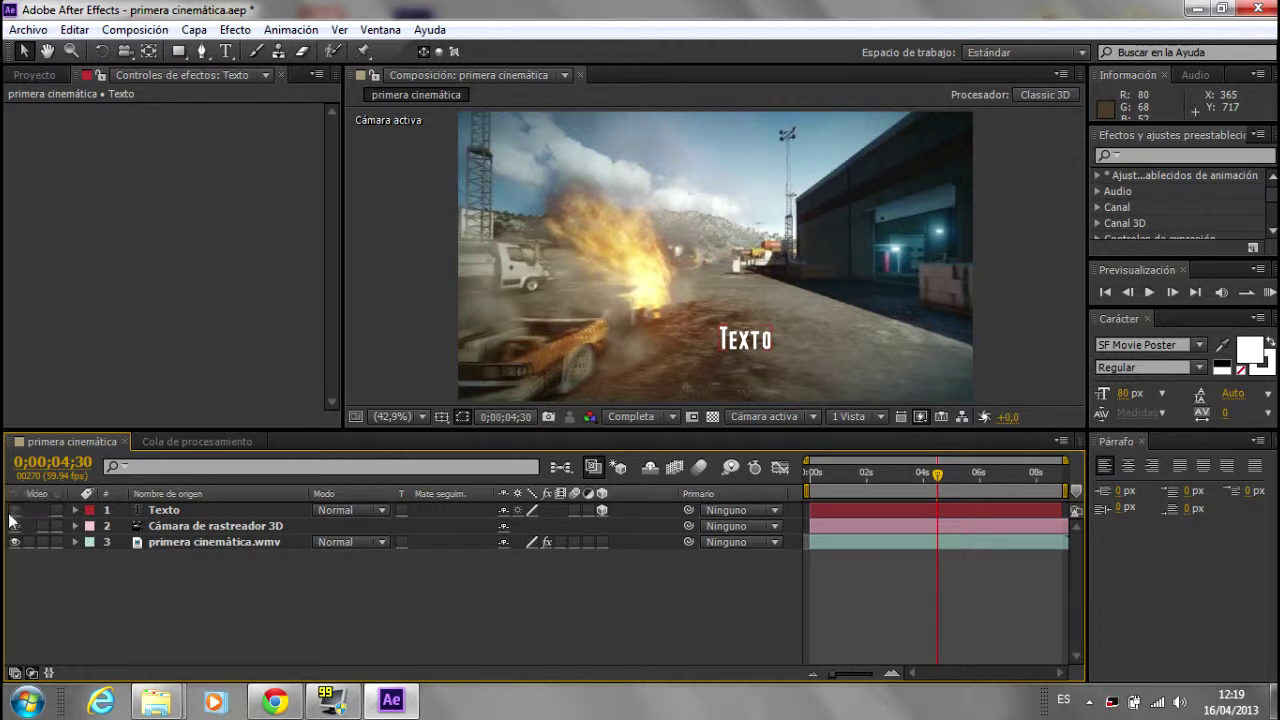
{"action": "left_click", "coordinate": [14, 510]}
{"action": "left_click", "coordinate": [200, 542]}
{"action": "left_click", "coordinate": [208, 567]}
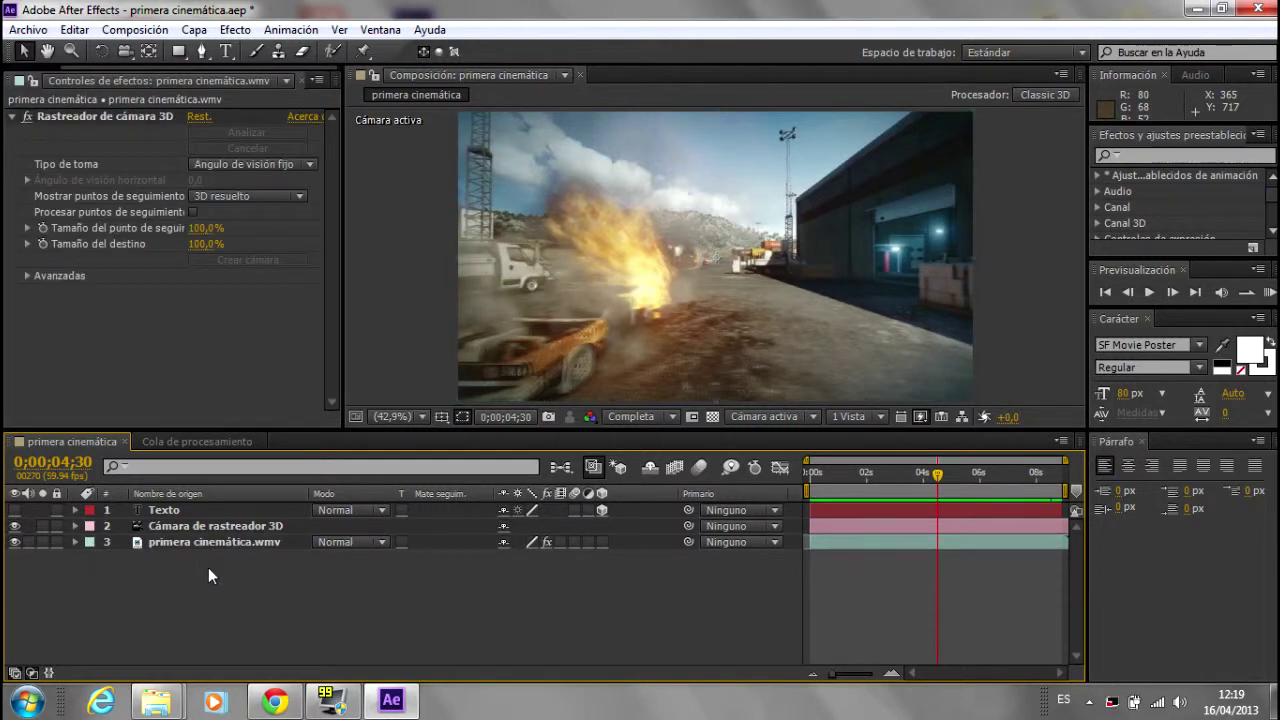
Step: Create a comp-sized black solid, Sólido Negro 2, and save the project
{"action": "key", "text": "ctrl+y"}
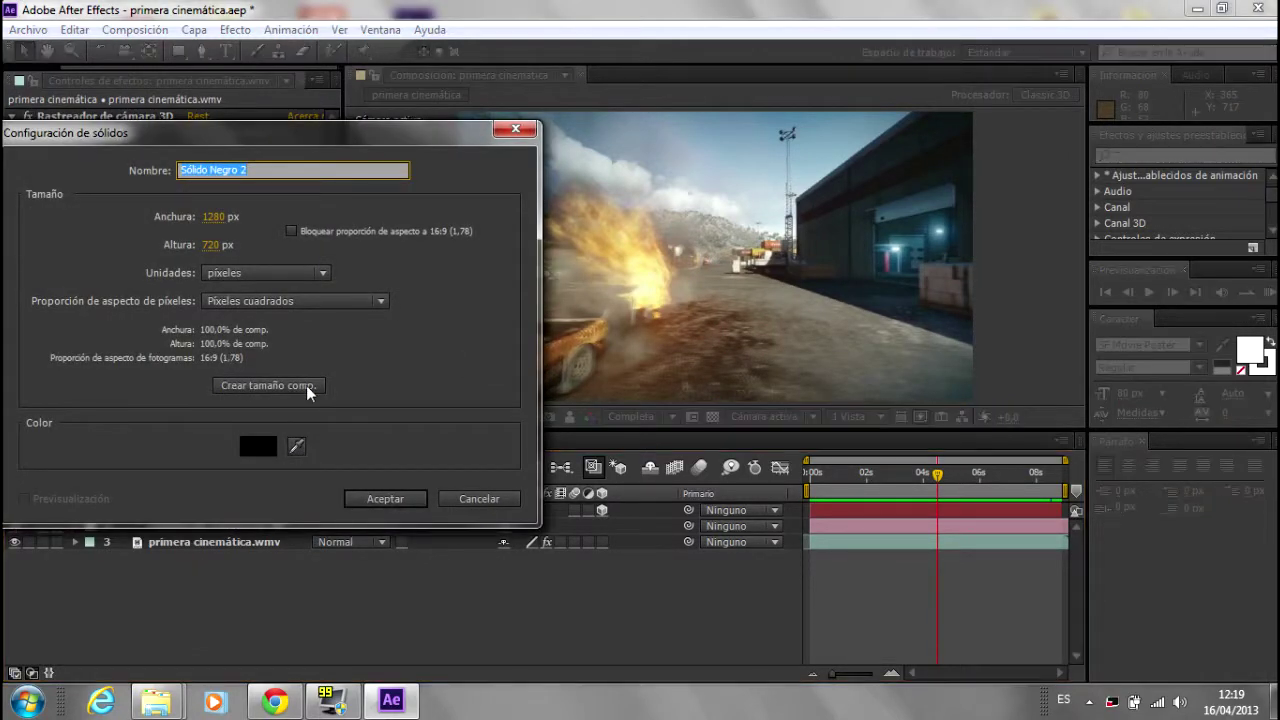
{"action": "left_click", "coordinate": [385, 499]}
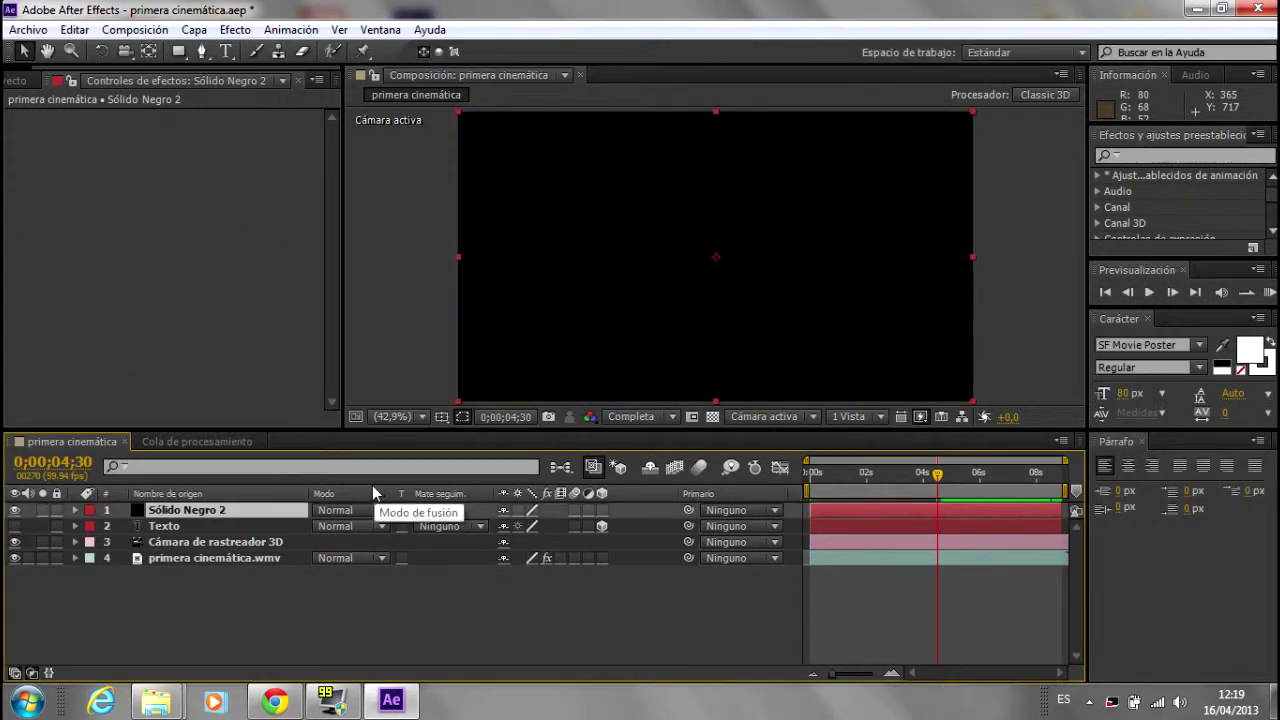
{"action": "right_click", "coordinate": [226, 513]}
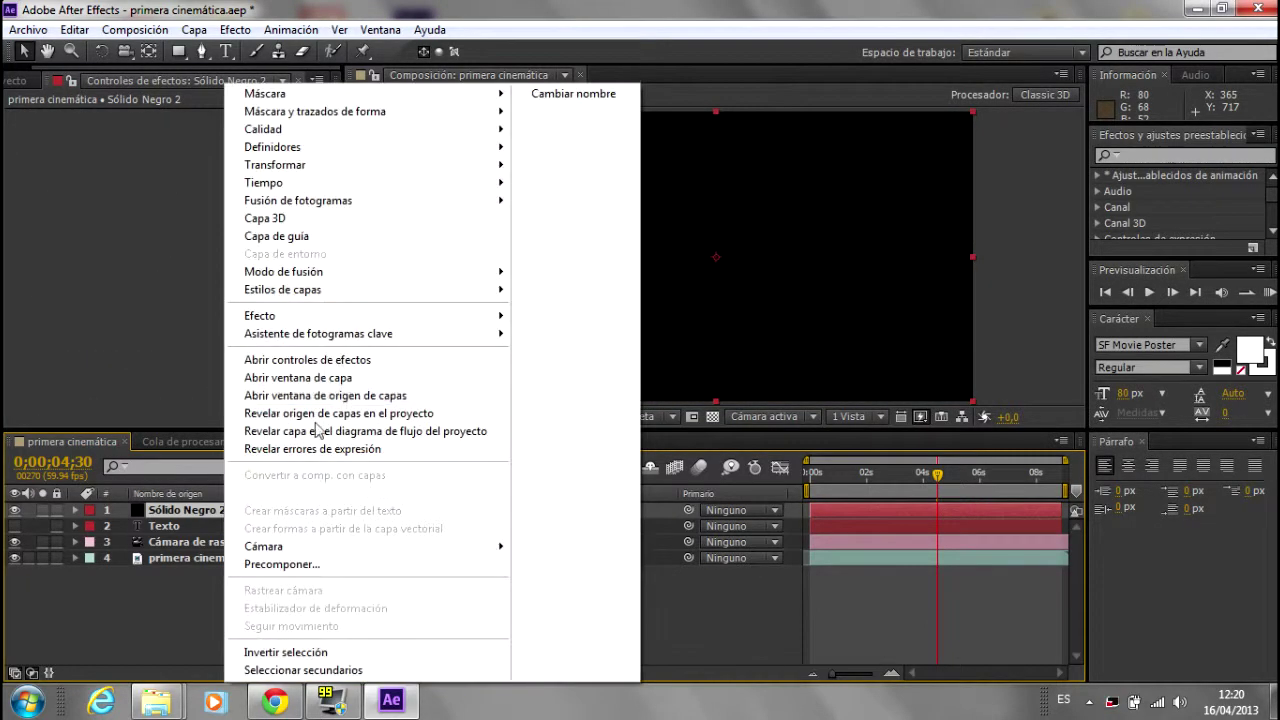
{"action": "mouse_move", "coordinate": [407, 322]}
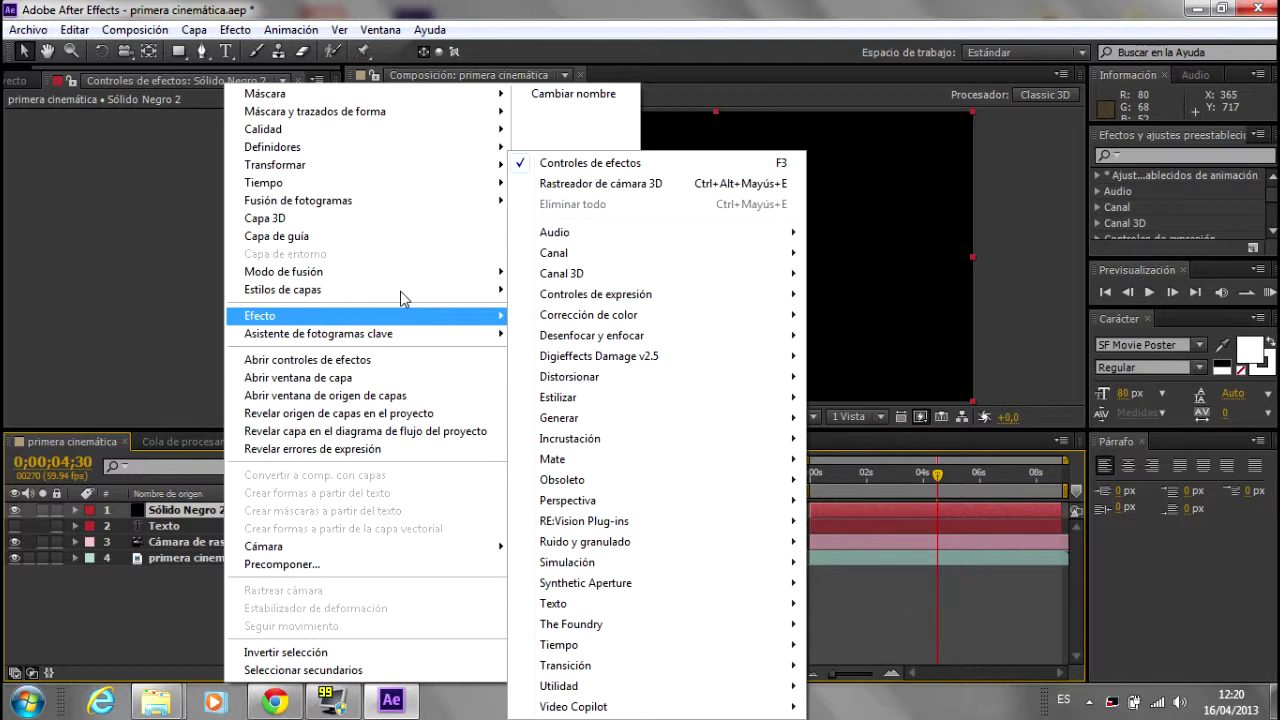
{"action": "key", "text": "Escape"}
{"action": "left_click", "coordinate": [28, 29]}
{"action": "left_click", "coordinate": [55, 168]}
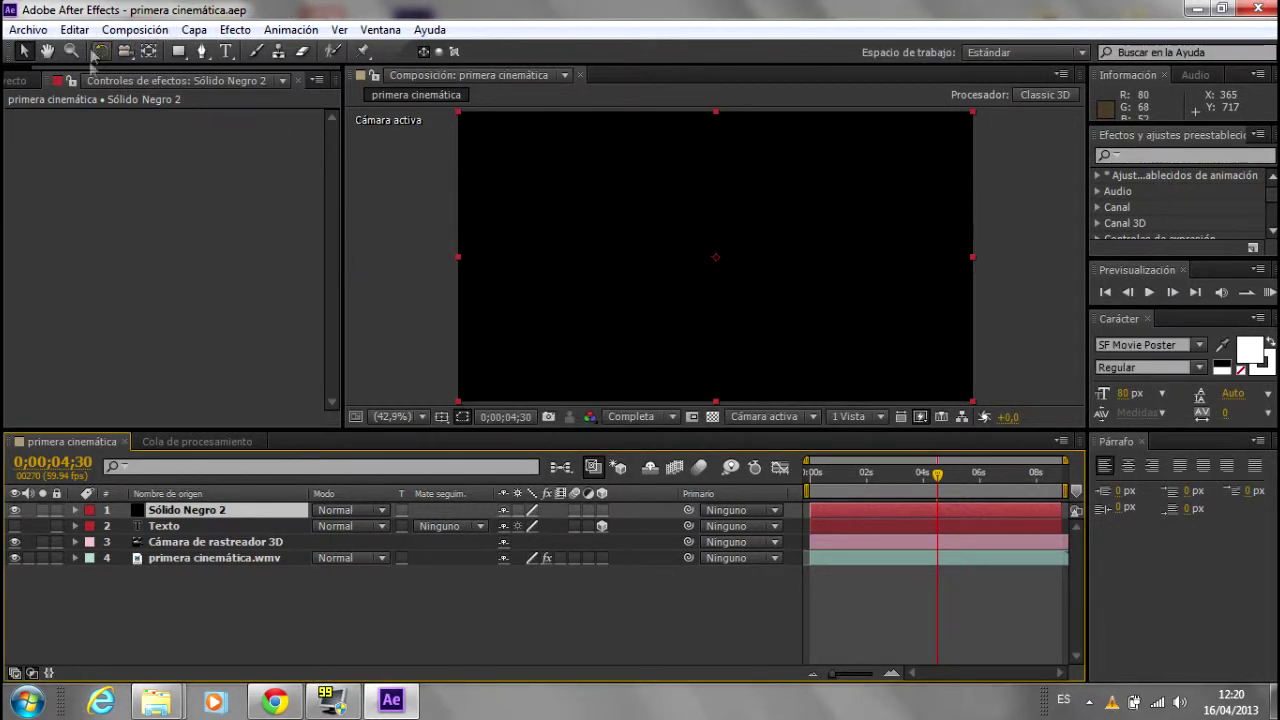
Step: Apply the Video Copilot Element effect to Sólido Negro 2
{"action": "right_click", "coordinate": [204, 513]}
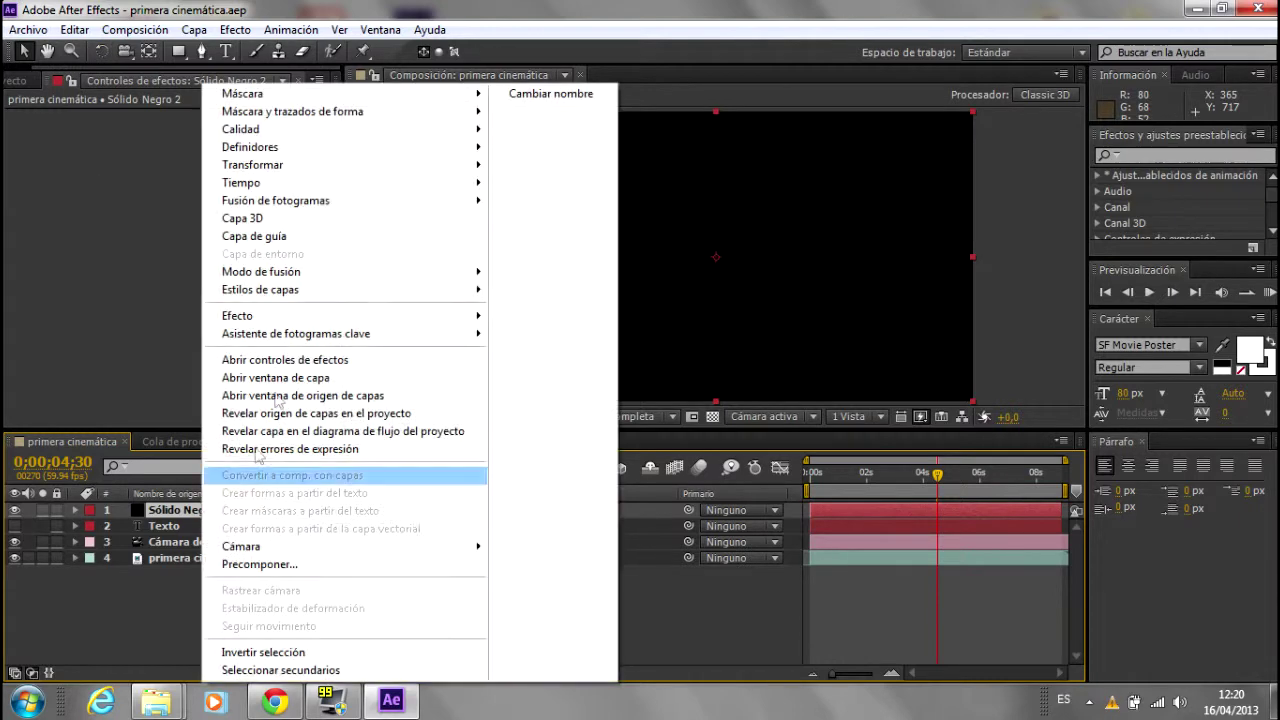
{"action": "mouse_move", "coordinate": [417, 320]}
{"action": "mouse_move", "coordinate": [632, 706]}
{"action": "left_click", "coordinate": [838, 666]}
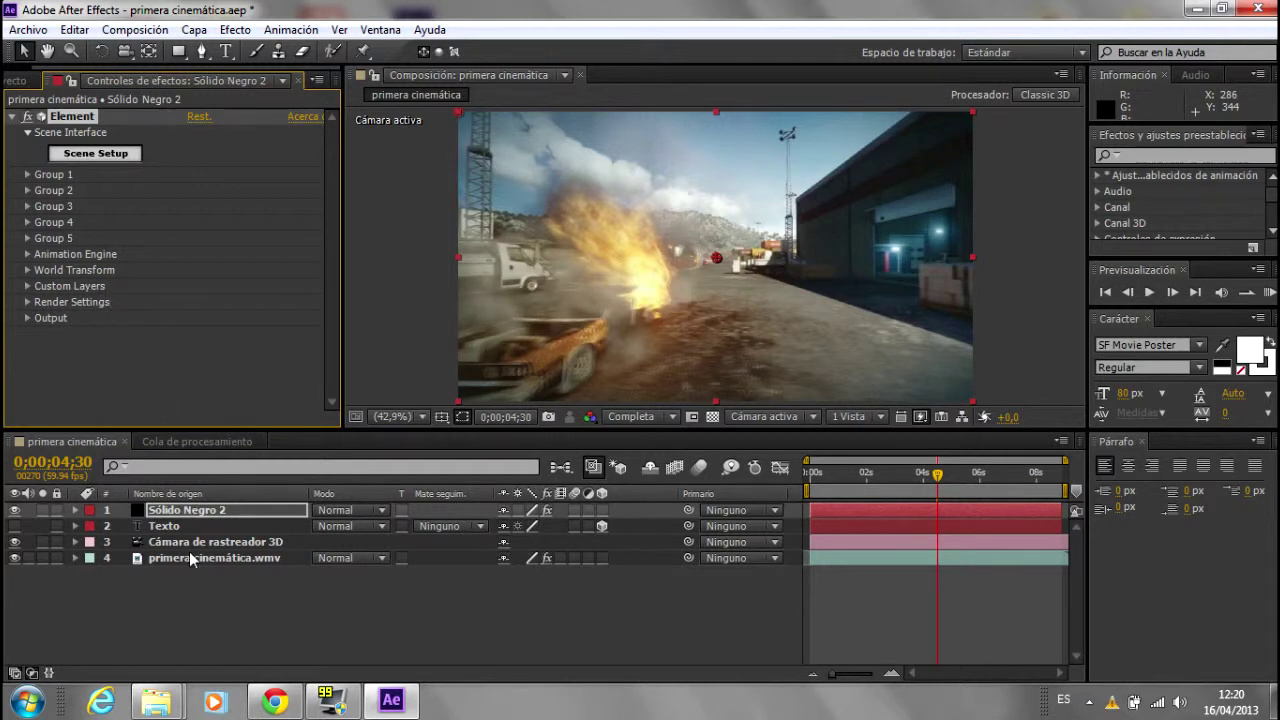
{"action": "left_click", "coordinate": [186, 583]}
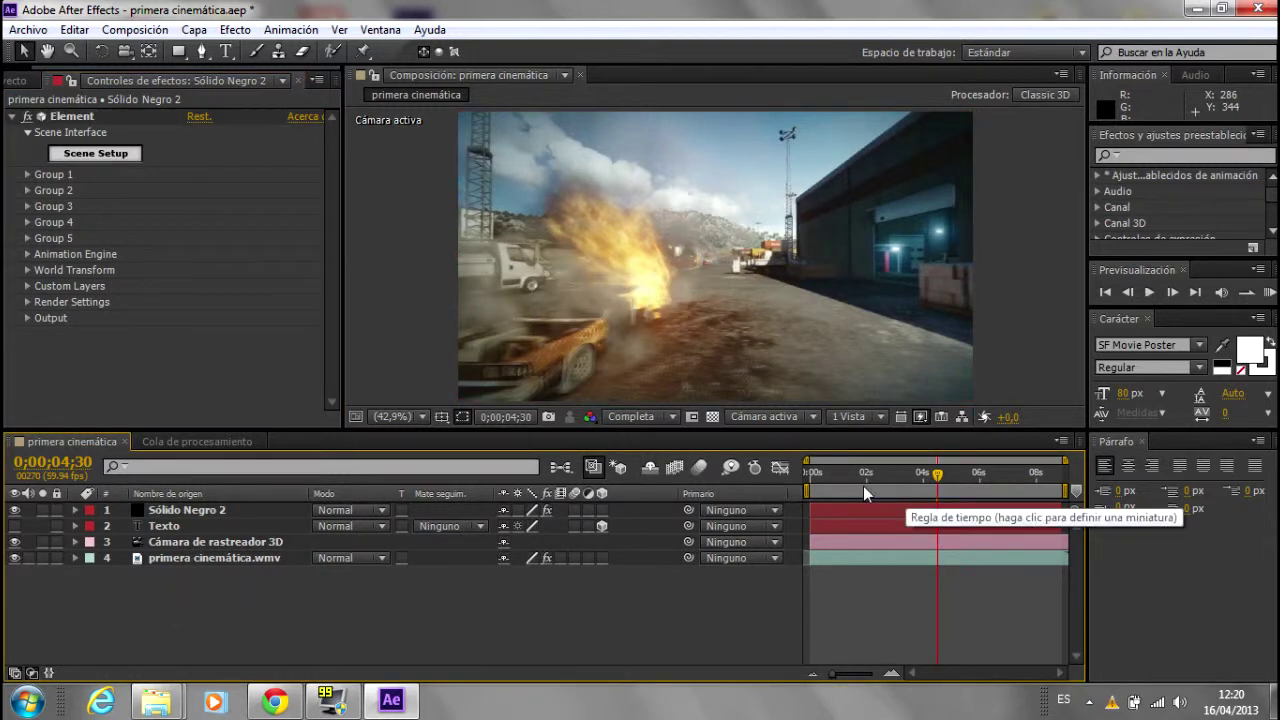
Step: Type BO as a new text layer and drag it down onto the road
{"action": "left_click", "coordinate": [226, 51]}
{"action": "left_click", "coordinate": [734, 263]}
{"action": "type", "text": "DO"}
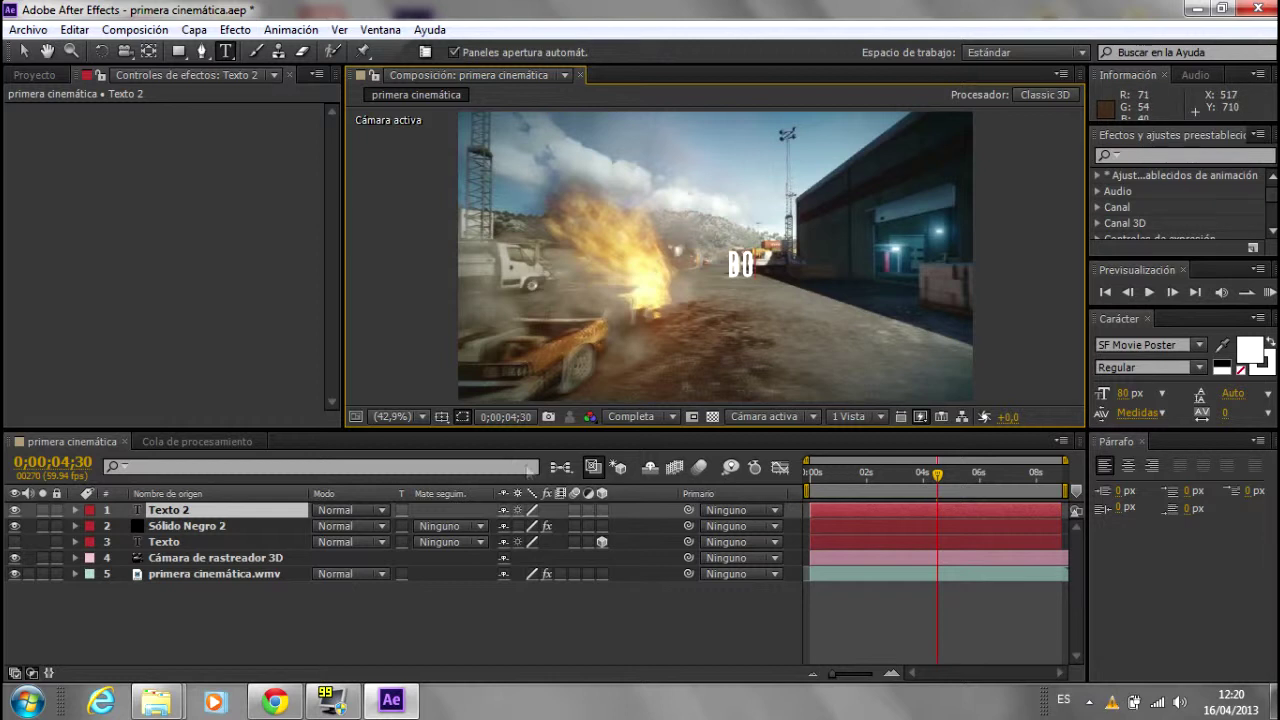
{"action": "type", "text": "V"}
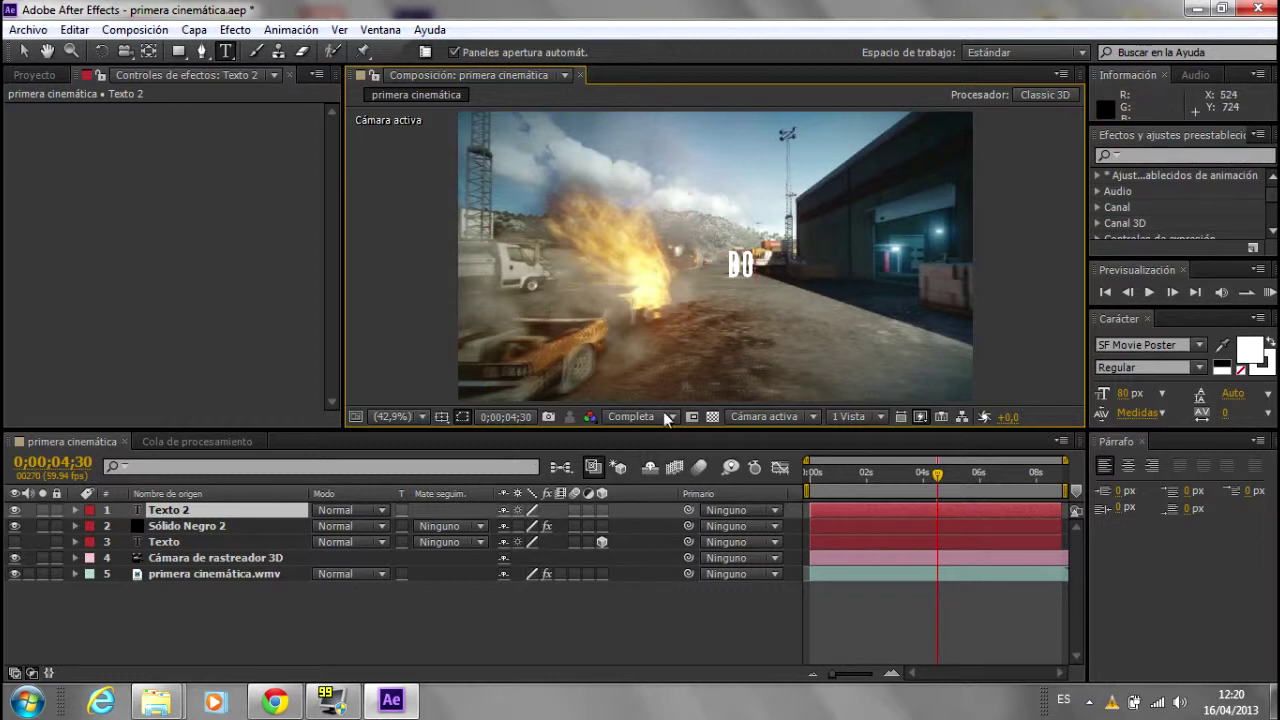
{"action": "left_click", "coordinate": [629, 609]}
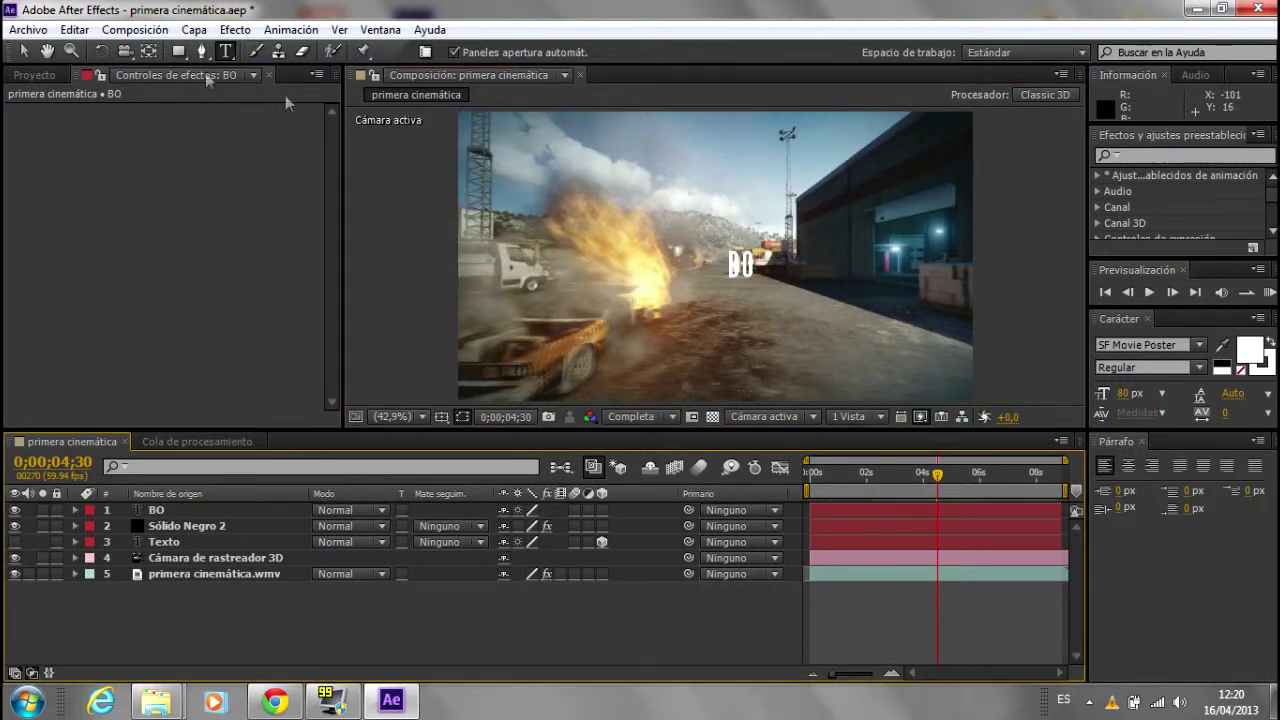
{"action": "key", "text": "v"}
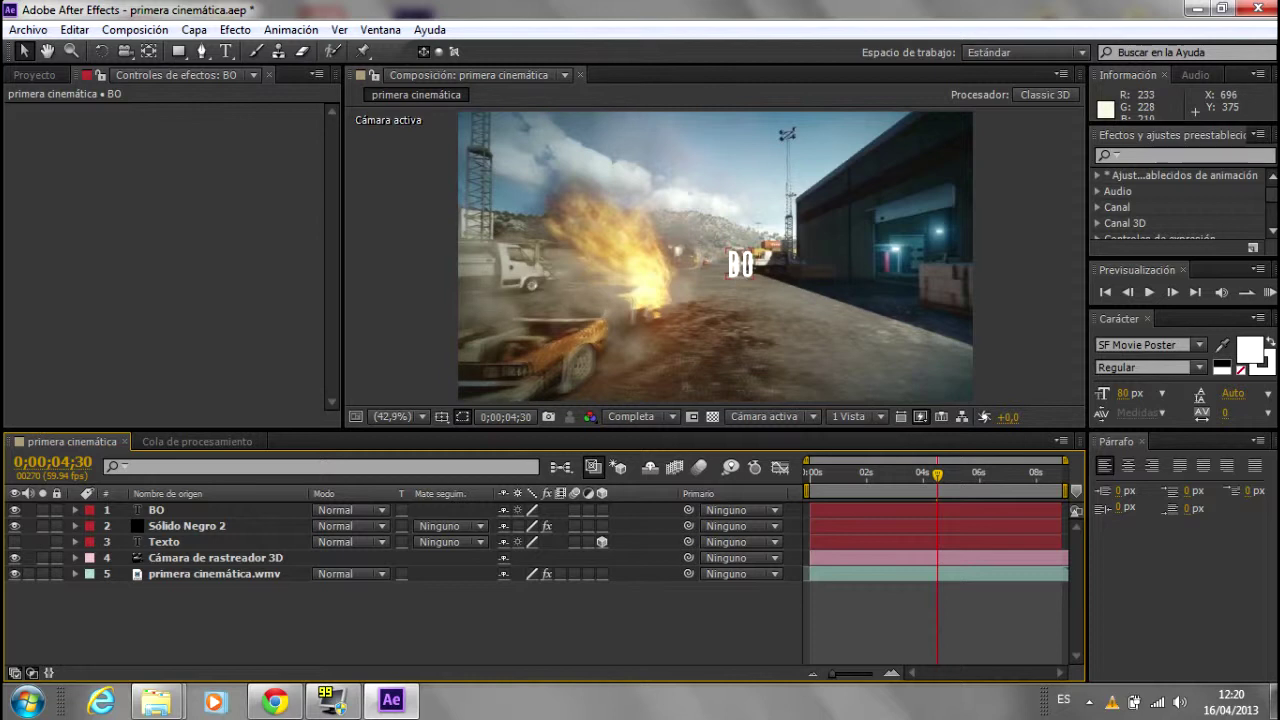
{"action": "left_click_drag", "start_coordinate": [756, 272], "coordinate": [750, 318]}
{"action": "left_click", "coordinate": [201, 512]}
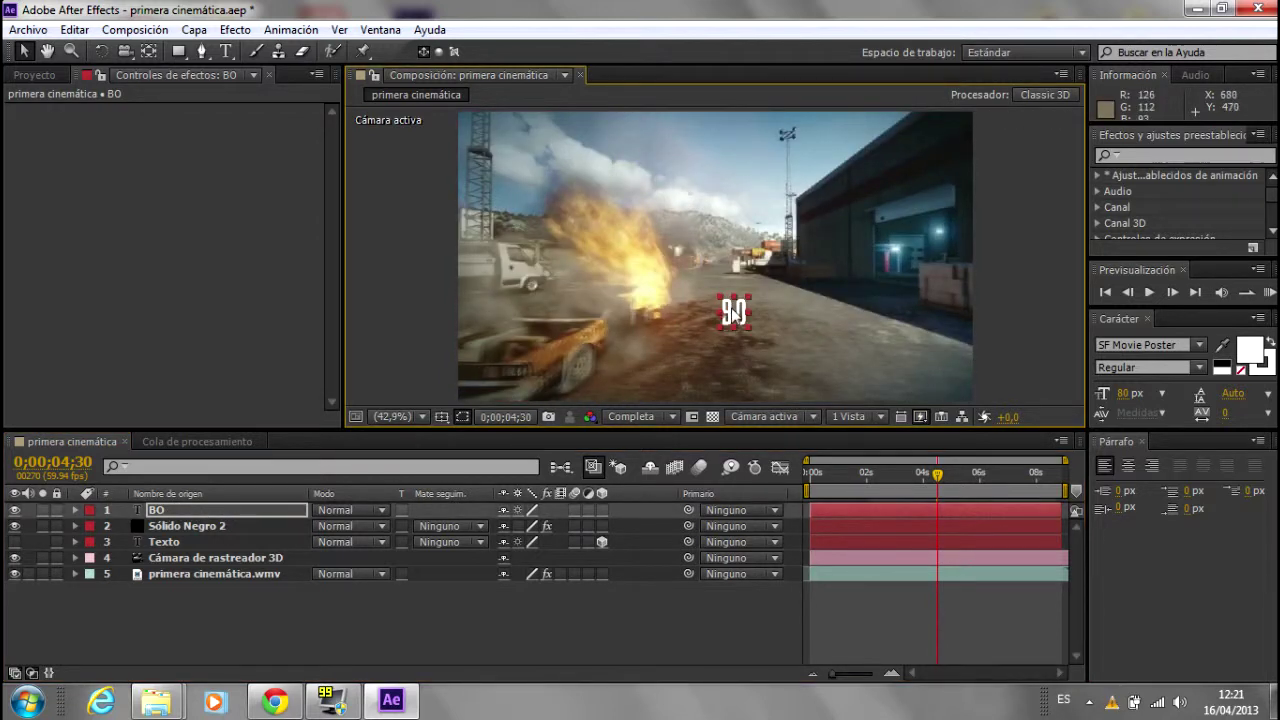
{"action": "left_click_drag", "start_coordinate": [734, 313], "coordinate": [719, 322]}
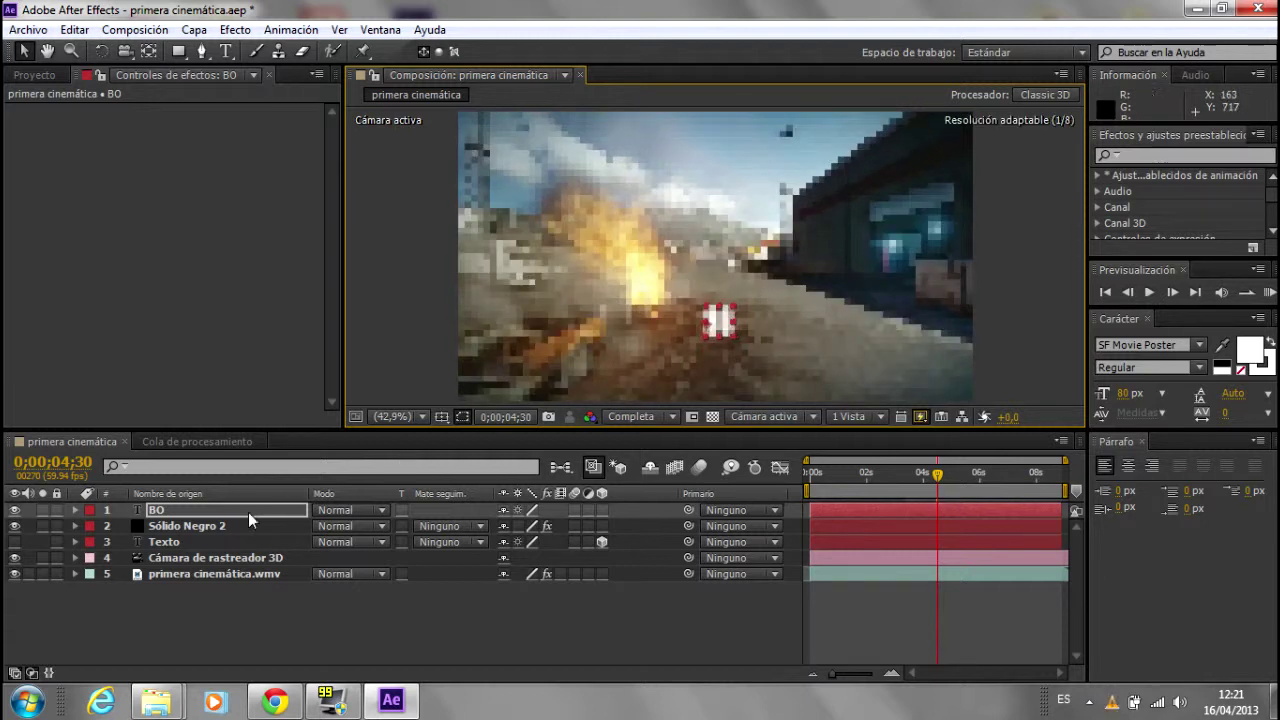
{"action": "left_click", "coordinate": [180, 527]}
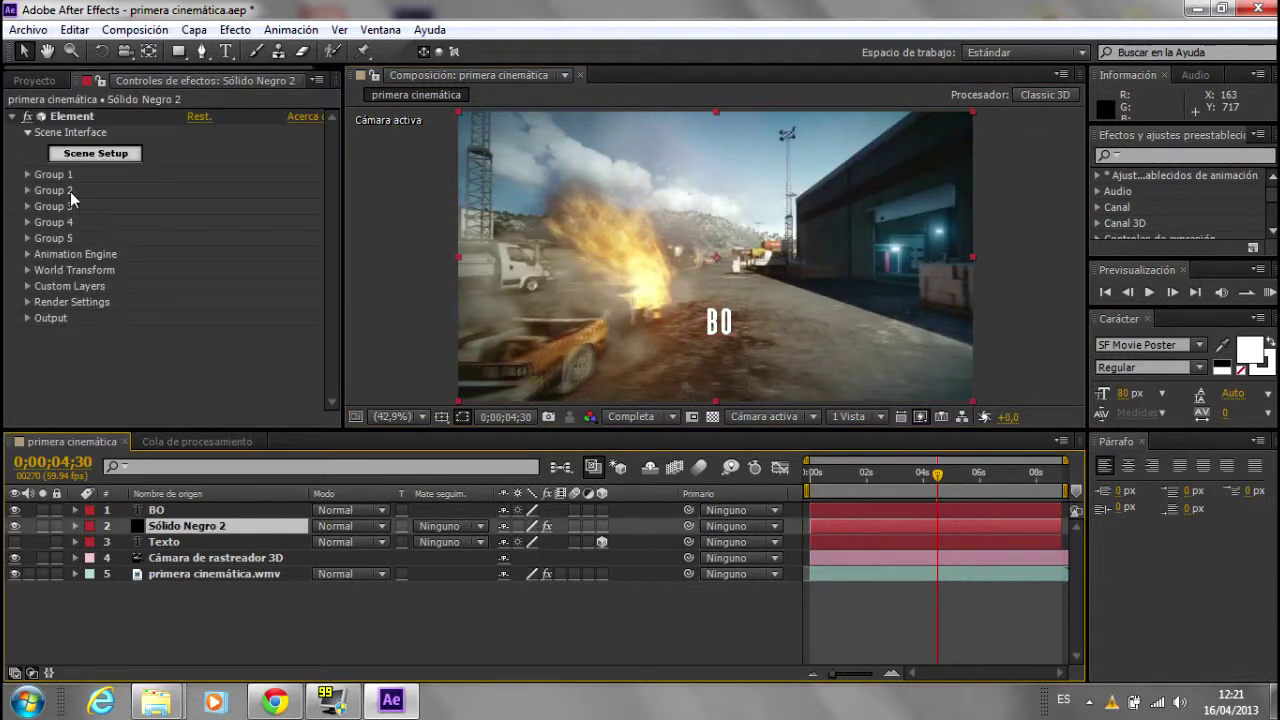
Step: Set Element's Custom Text and Masks Path Layer 1 to the BO layer
{"action": "left_click", "coordinate": [27, 287]}
{"action": "left_click", "coordinate": [43, 302]}
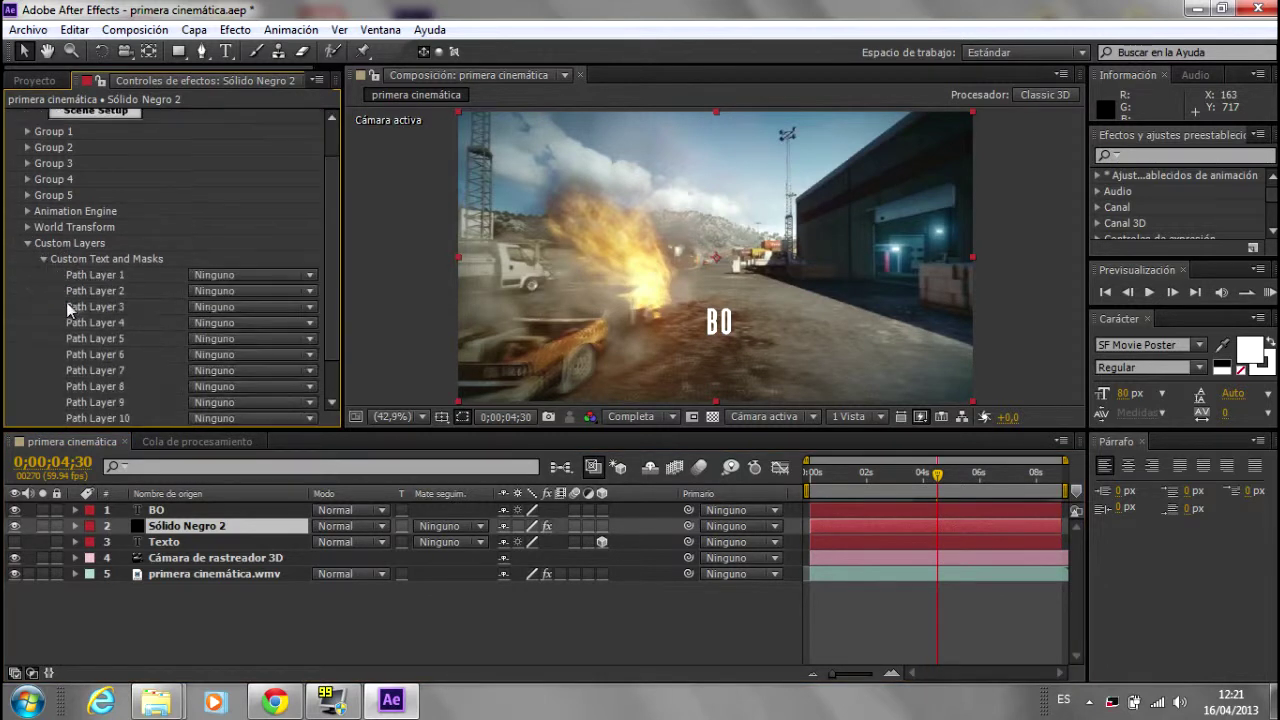
{"action": "left_click", "coordinate": [277, 274]}
{"action": "left_click", "coordinate": [281, 325]}
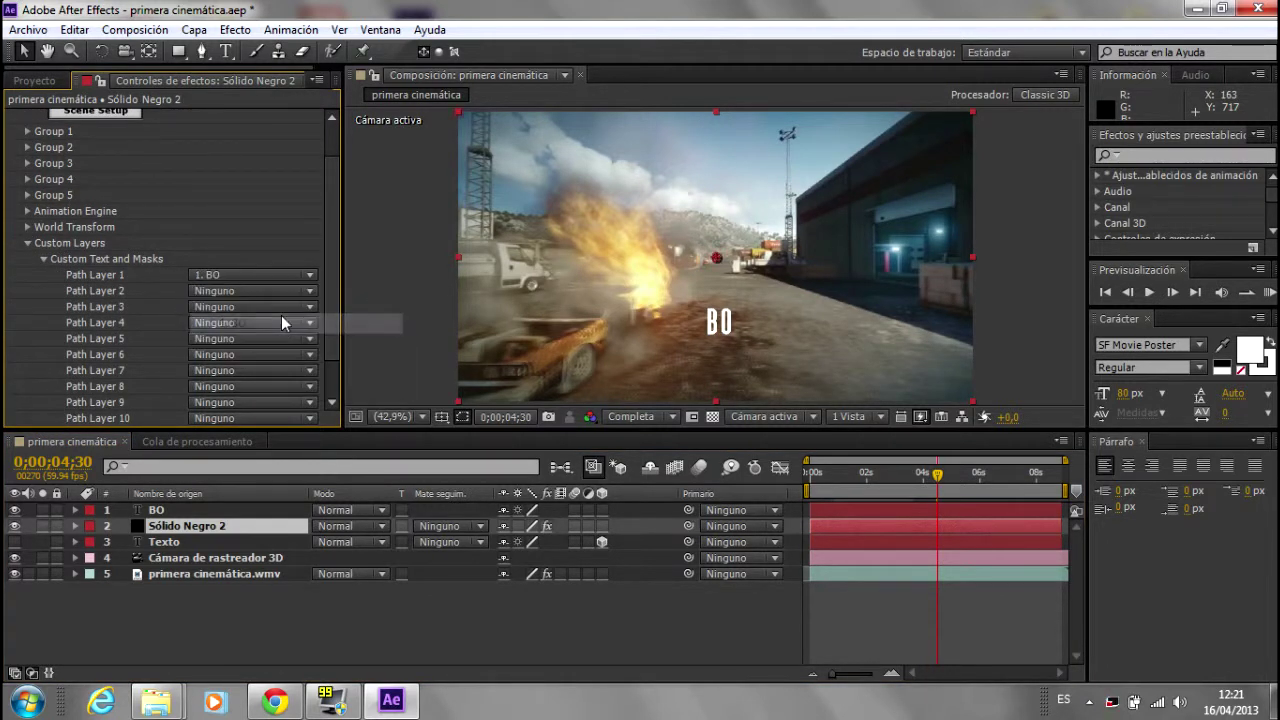
{"action": "left_click", "coordinate": [29, 244]}
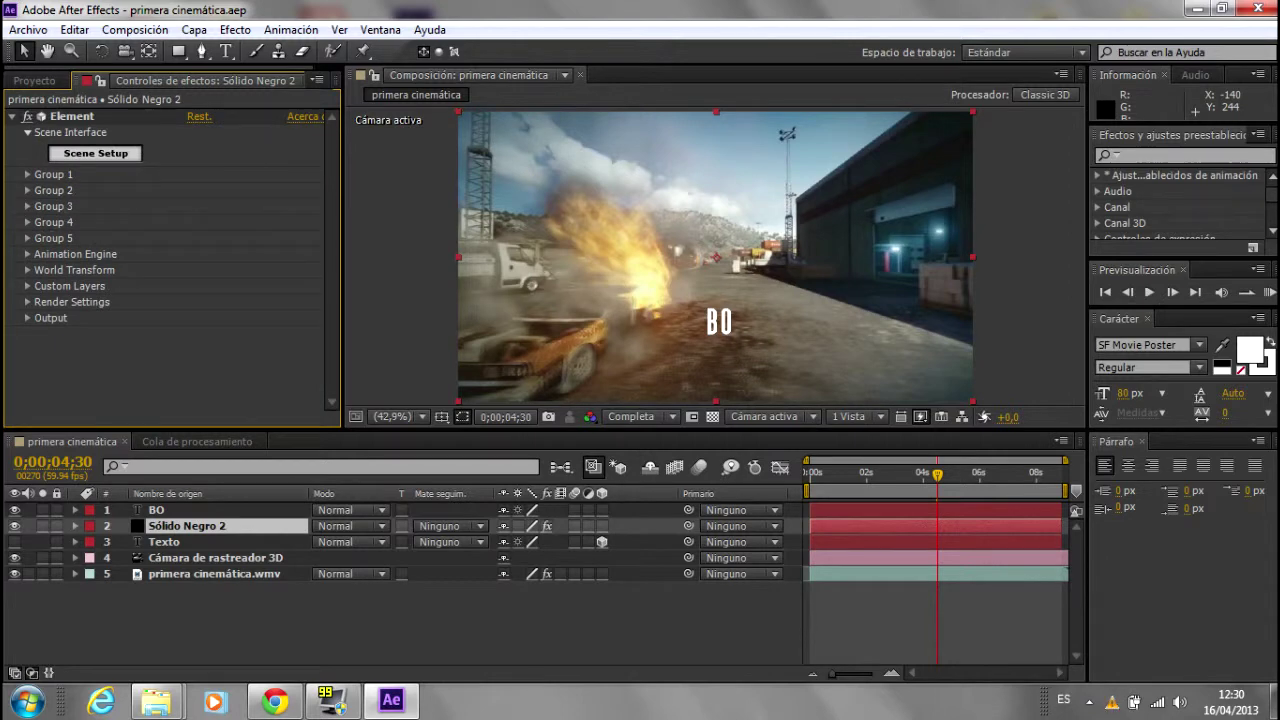
Step: In Scene Setup, extrude the BO text into 3D letters and inspect them
{"action": "left_click", "coordinate": [95, 153]}
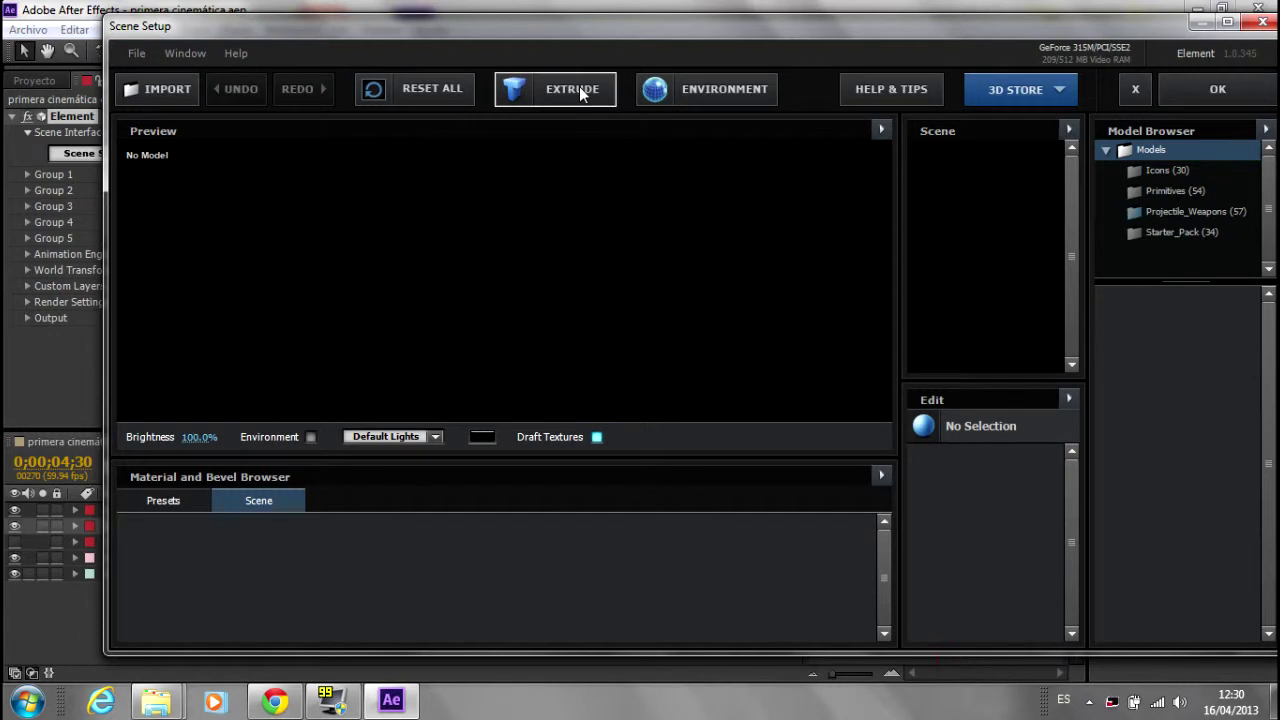
{"action": "left_click", "coordinate": [579, 88]}
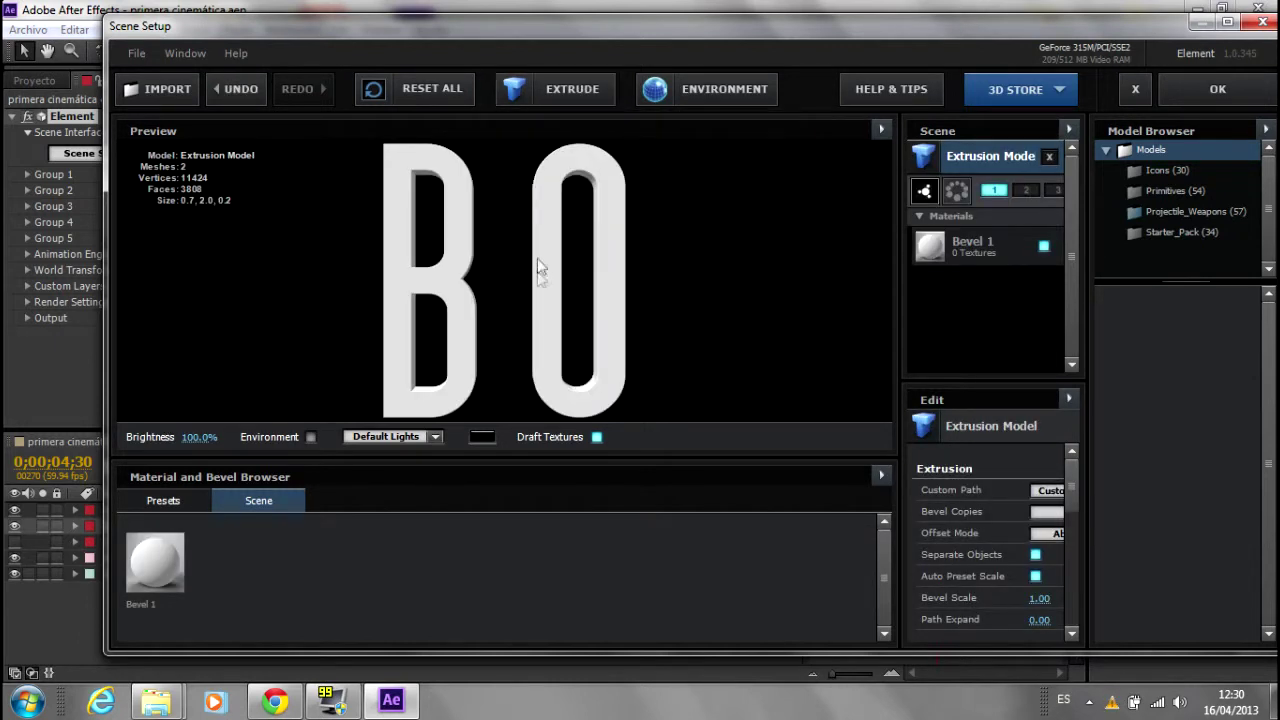
{"action": "mouse_move", "coordinate": [516, 231]}
{"action": "left_mouse_down"}
{"action": "mouse_move", "coordinate": [562, 265]}
{"action": "mouse_move", "coordinate": [254, 279]}
{"action": "mouse_move", "coordinate": [643, 212]}
{"action": "mouse_move", "coordinate": [440, 344]}
{"action": "mouse_move", "coordinate": [622, 252]}
{"action": "mouse_move", "coordinate": [724, 277]}
{"action": "left_mouse_up"}
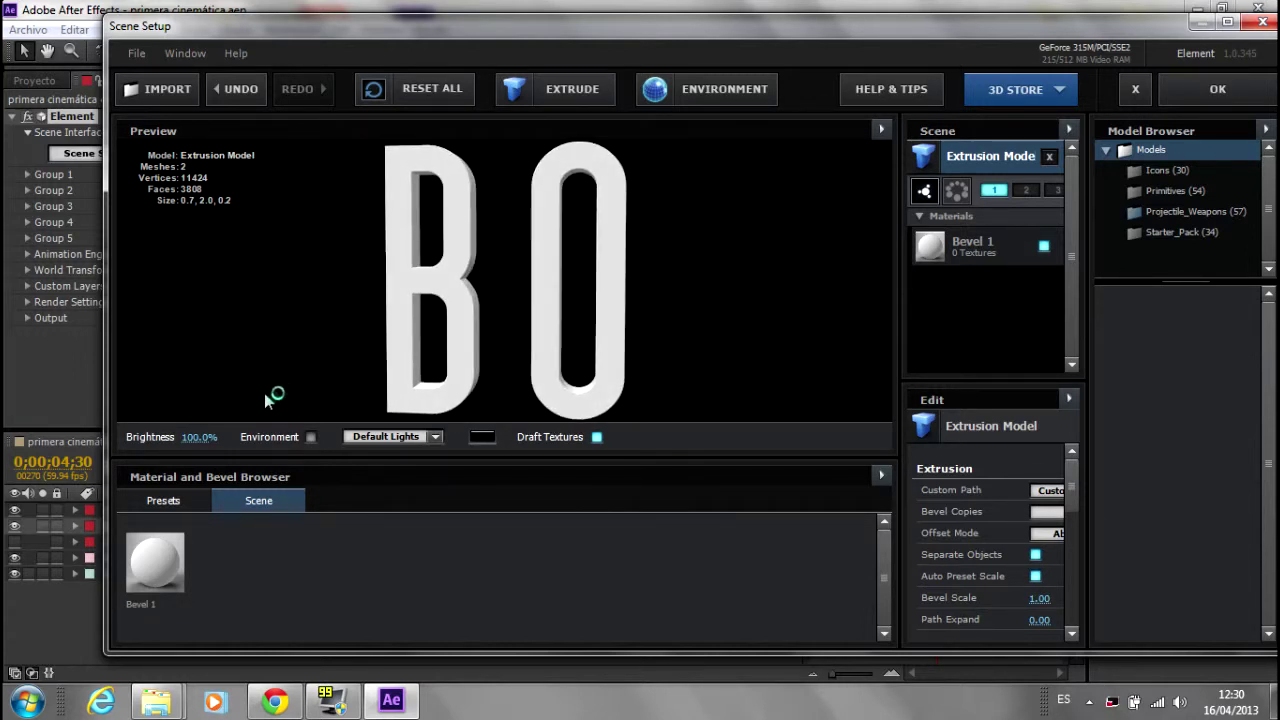
{"action": "left_click", "coordinate": [176, 499]}
Step: Expand the Pro_Shaders folder and show the Concrete material presets
{"action": "left_click_drag", "start_coordinate": [885, 535], "coordinate": [881, 580]}
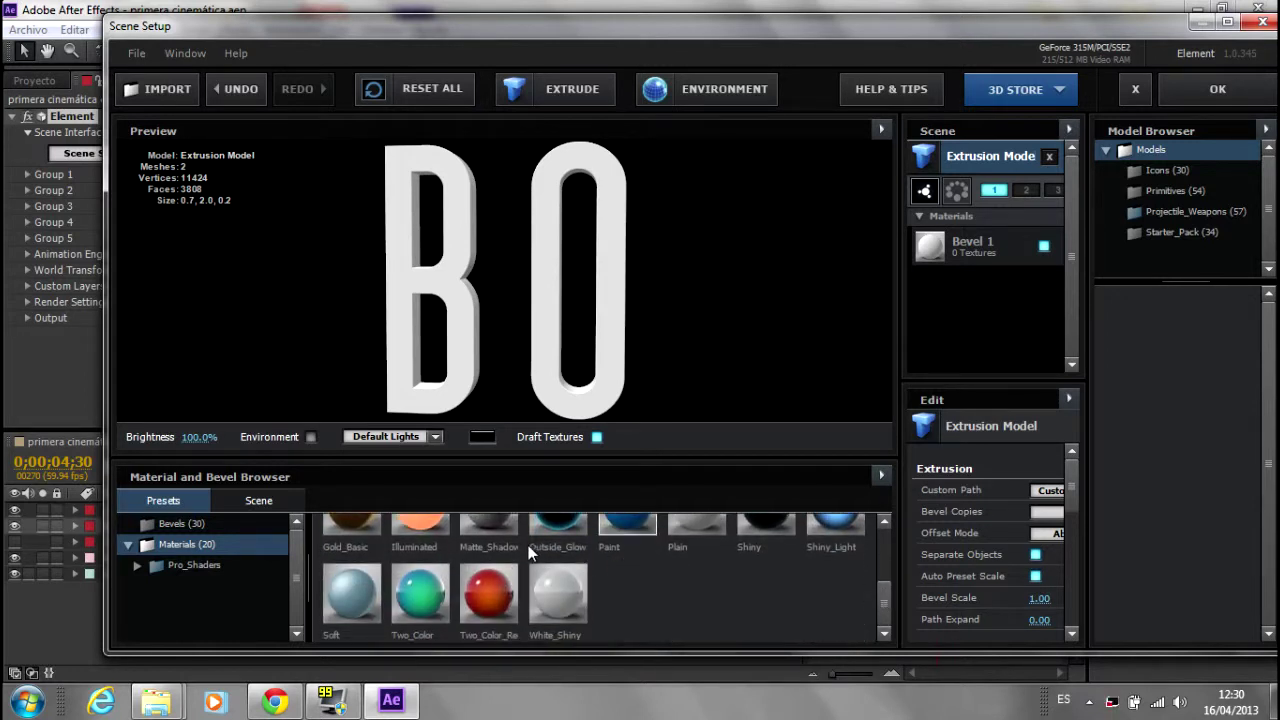
{"action": "left_click", "coordinate": [183, 566]}
{"action": "left_click", "coordinate": [138, 566]}
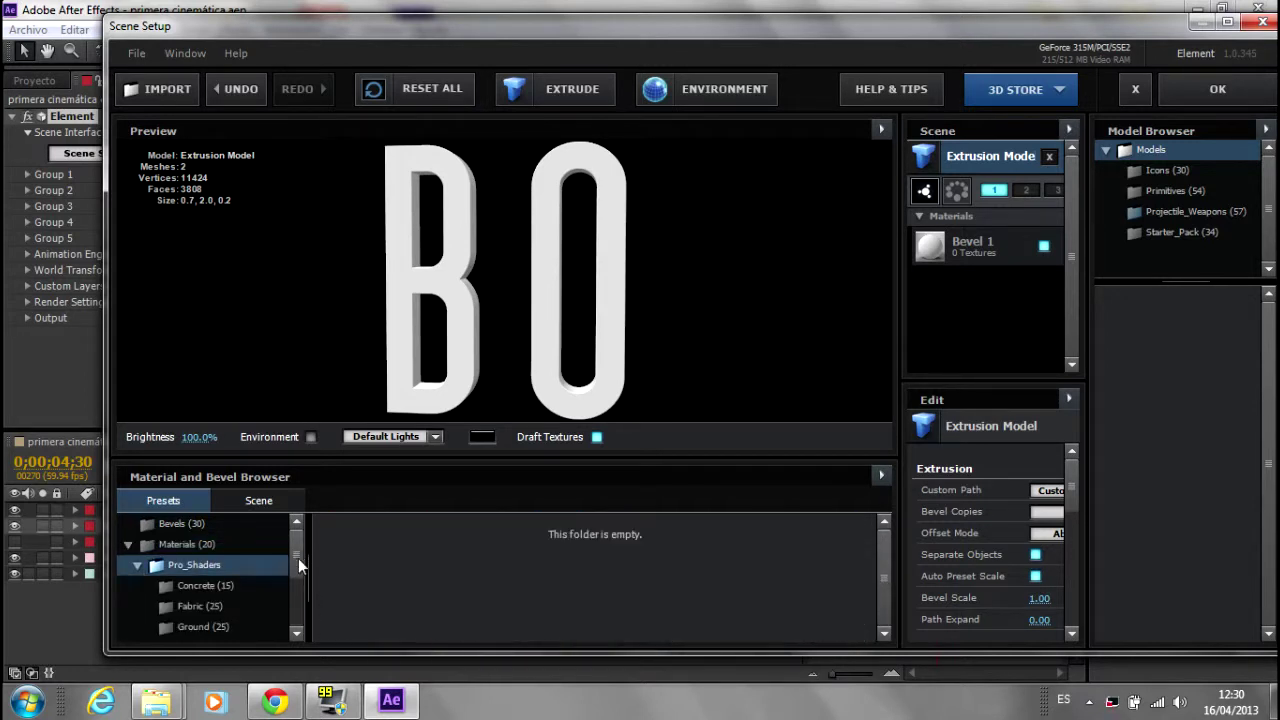
{"action": "scroll", "coordinate": [297, 563], "scroll_direction": "down", "scroll_amount": 1}
{"action": "left_click", "coordinate": [210, 549]}
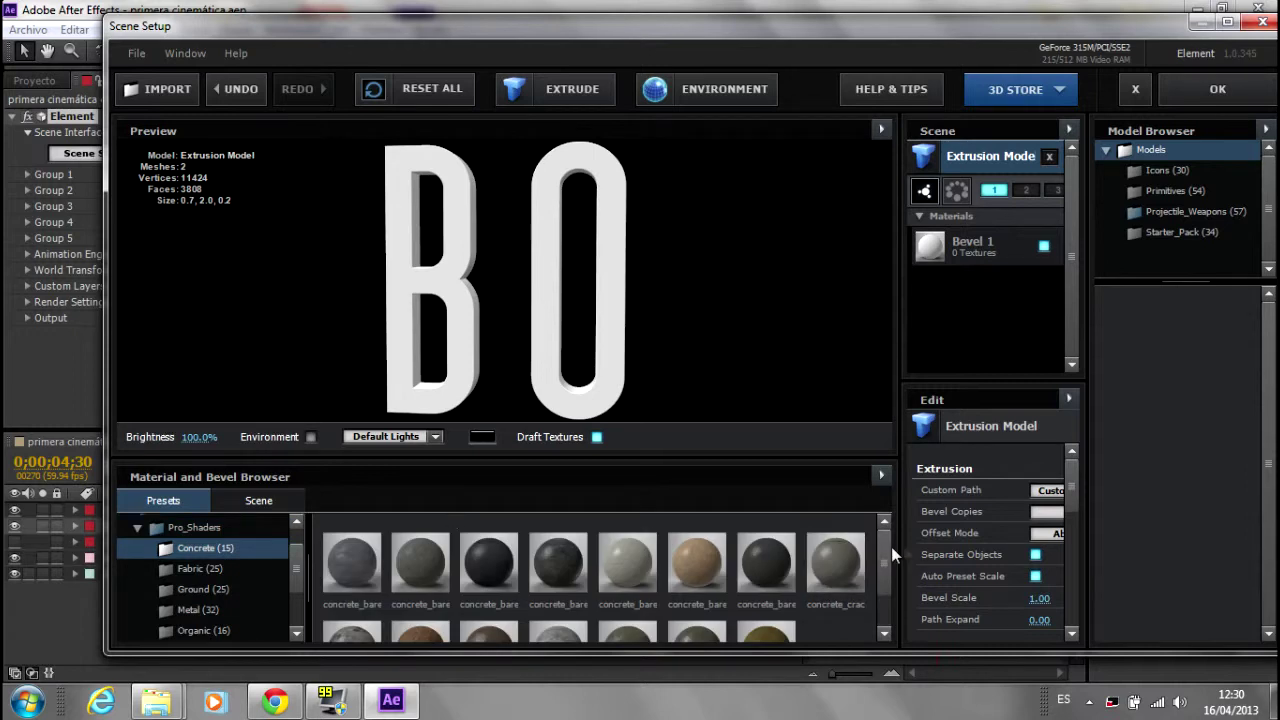
{"action": "left_click_drag", "start_coordinate": [882, 549], "coordinate": [884, 575]}
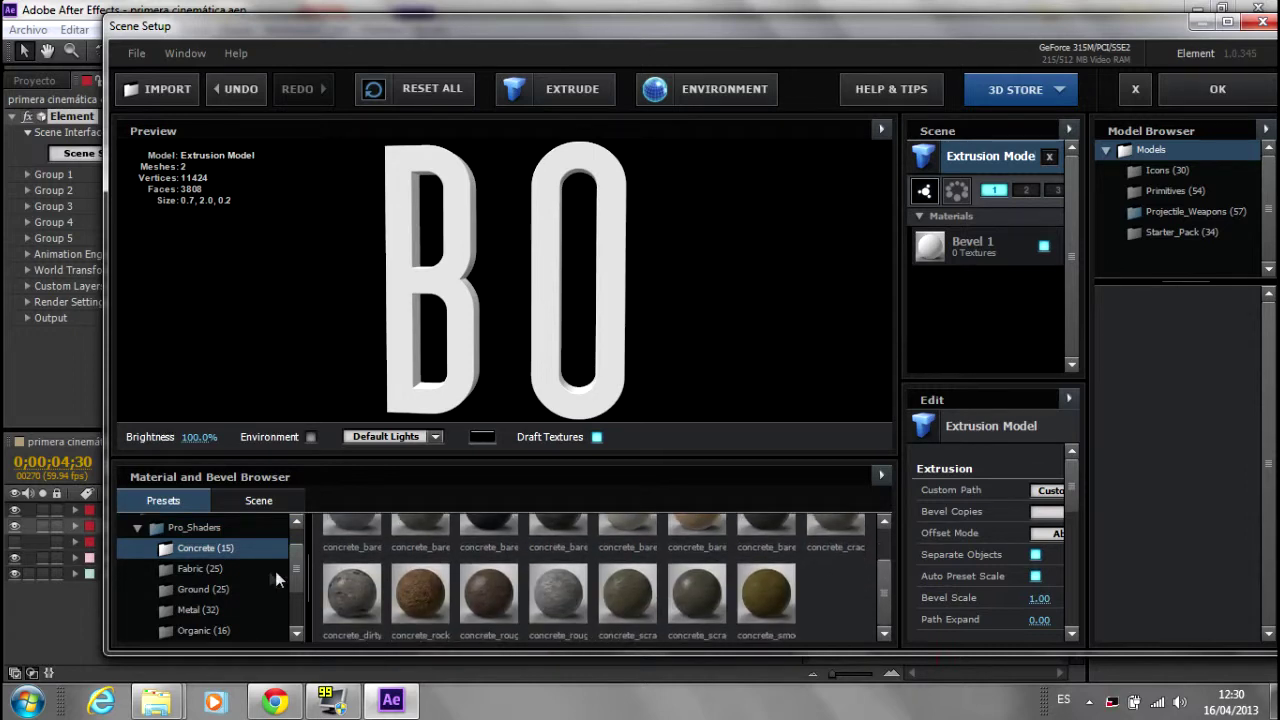
Step: Step through the Fabric and Ground presets, then reposition the Scene Setup window
{"action": "key", "text": "Down"}
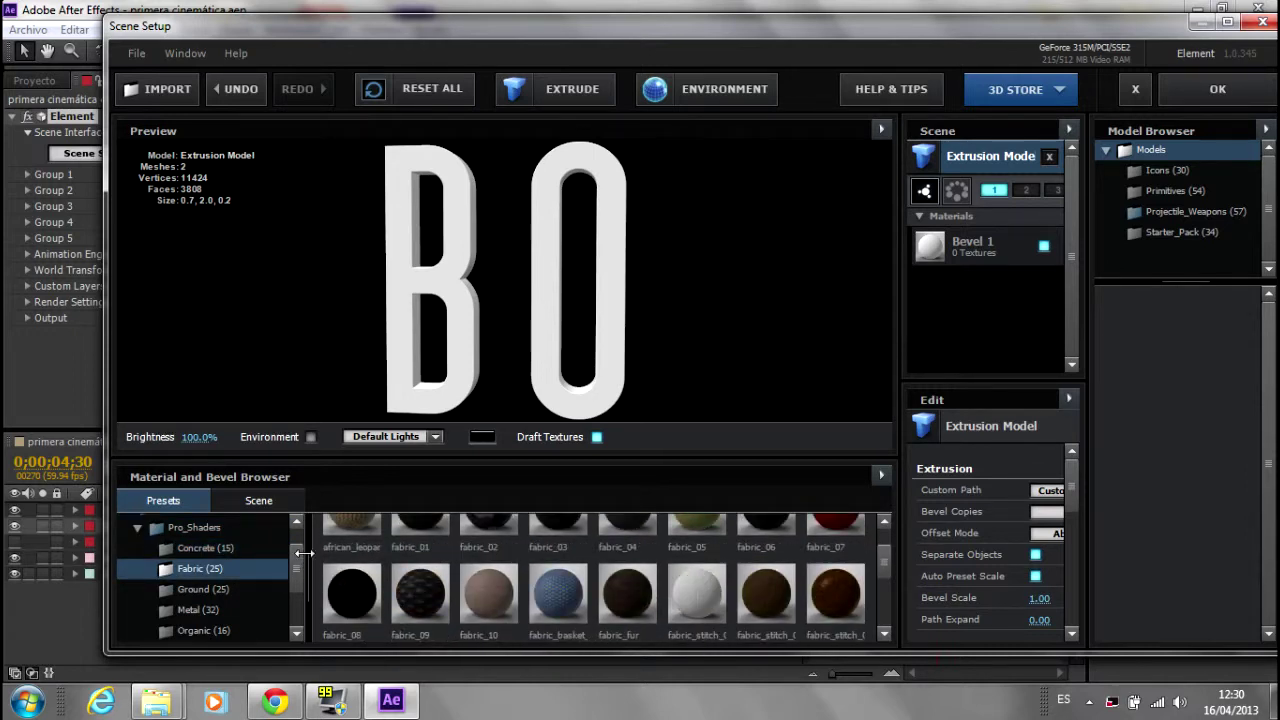
{"action": "left_click_drag", "start_coordinate": [879, 560], "coordinate": [874, 588]}
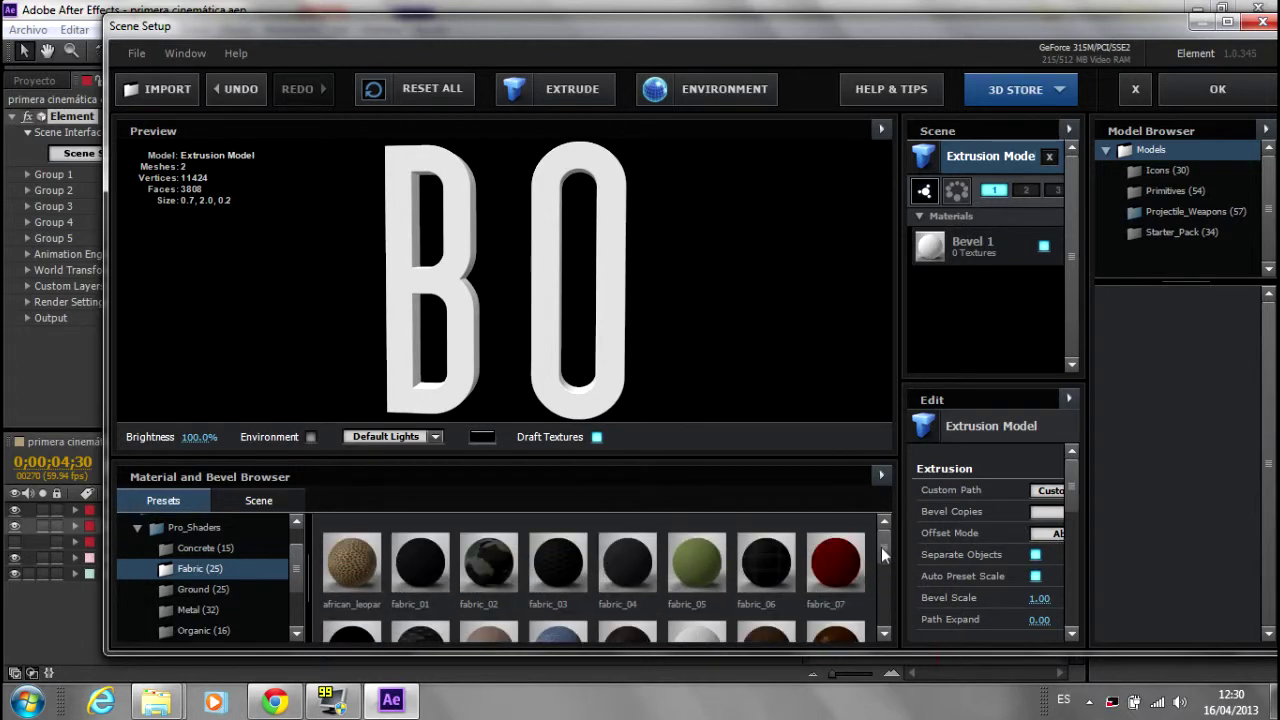
{"action": "scroll", "coordinate": [874, 592], "scroll_direction": "down", "scroll_amount": 1}
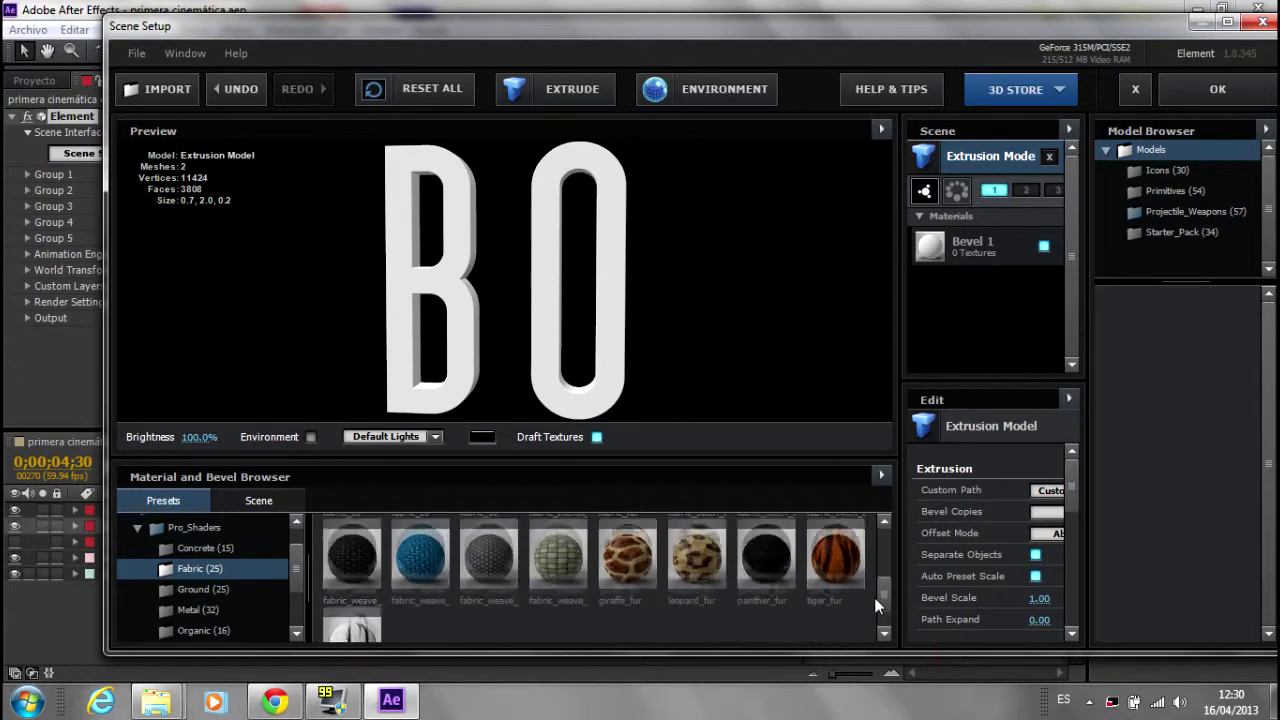
{"action": "key", "text": "Down"}
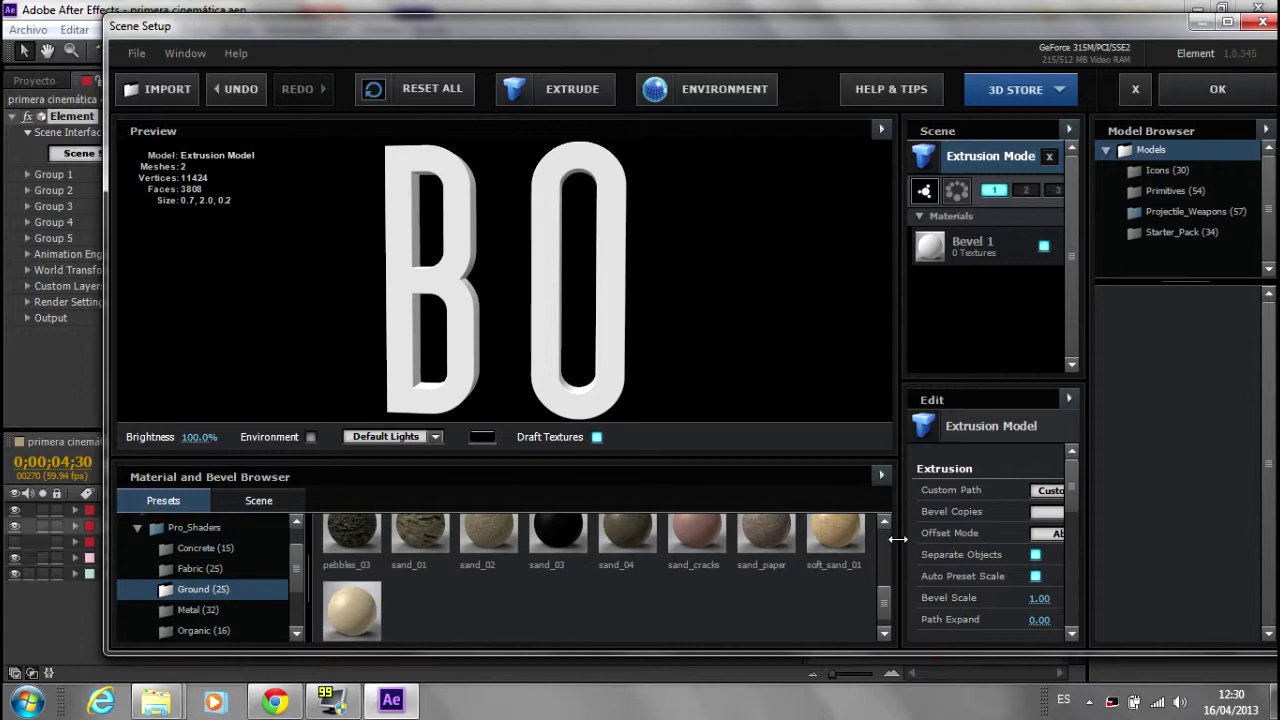
{"action": "scroll", "coordinate": [886, 588], "scroll_direction": "down", "scroll_amount": 1}
{"action": "scroll", "coordinate": [887, 587], "scroll_direction": "up", "scroll_amount": 1}
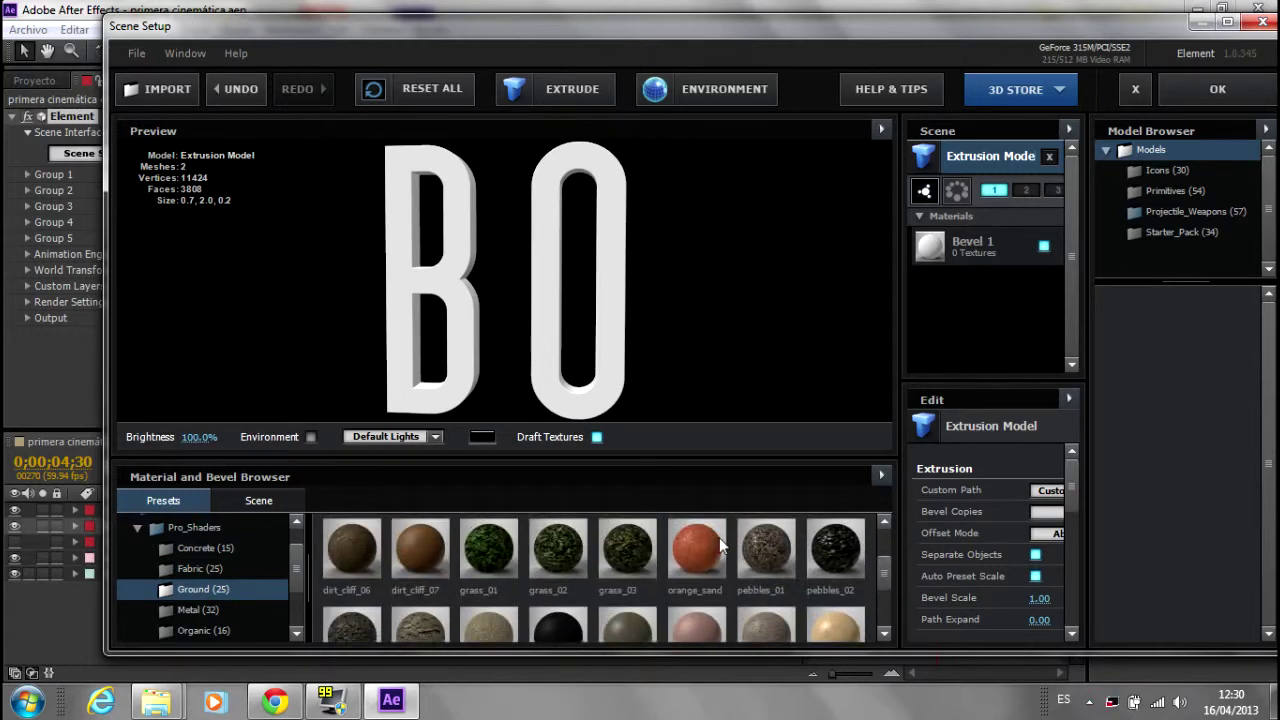
{"action": "scroll", "coordinate": [295, 572], "scroll_direction": "down", "scroll_amount": 1}
{"action": "scroll", "coordinate": [290, 574], "scroll_direction": "down", "scroll_amount": 1}
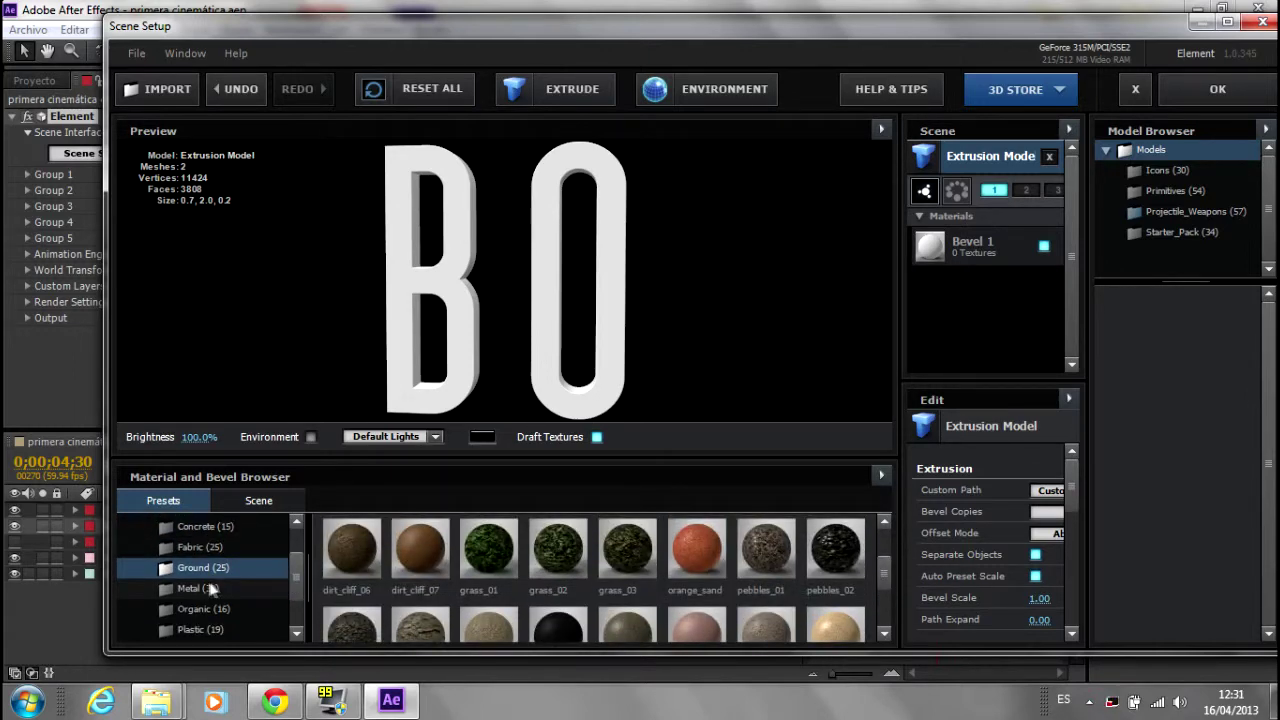
{"action": "mouse_move", "coordinate": [593, 32]}
{"action": "left_mouse_down"}
{"action": "mouse_move", "coordinate": [580, 518]}
{"action": "mouse_move", "coordinate": [560, 33]}
{"action": "left_mouse_up"}
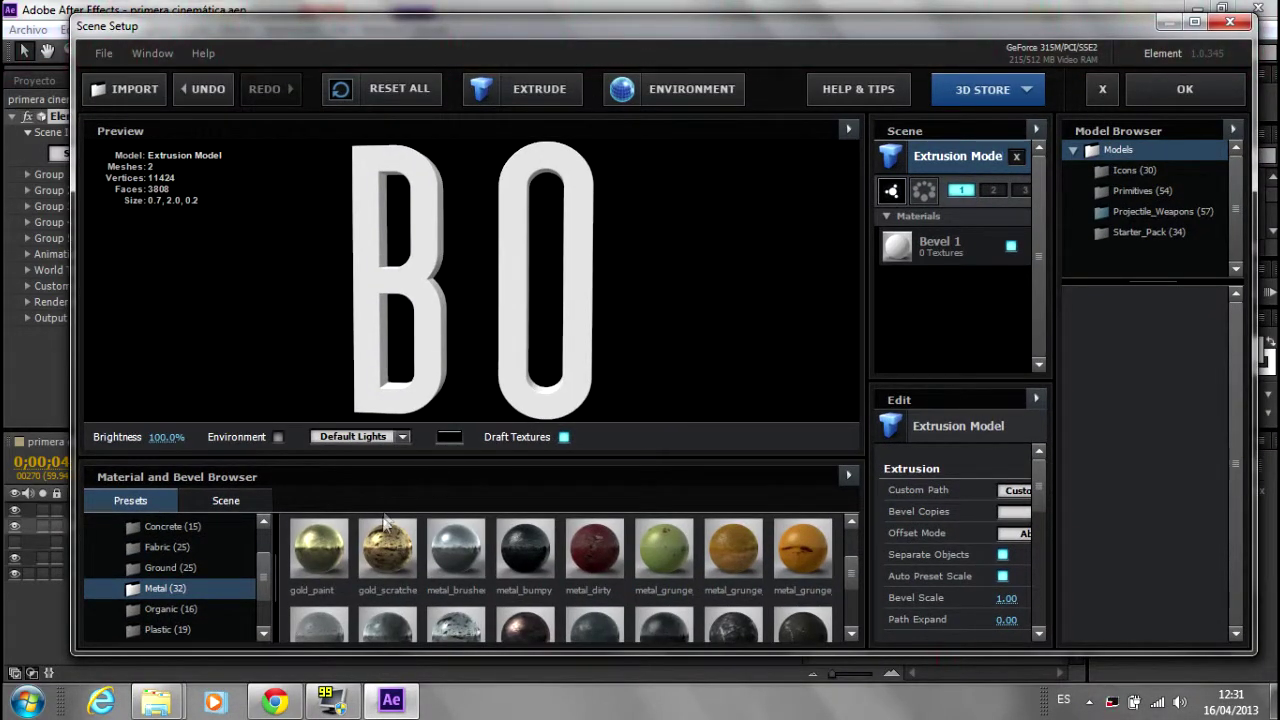
Step: Try gold_scratches, metal_rust_01 and metal_rust_02 on the BO letters, orbiting the preview
{"action": "left_click_drag", "start_coordinate": [380, 565], "coordinate": [375, 280]}
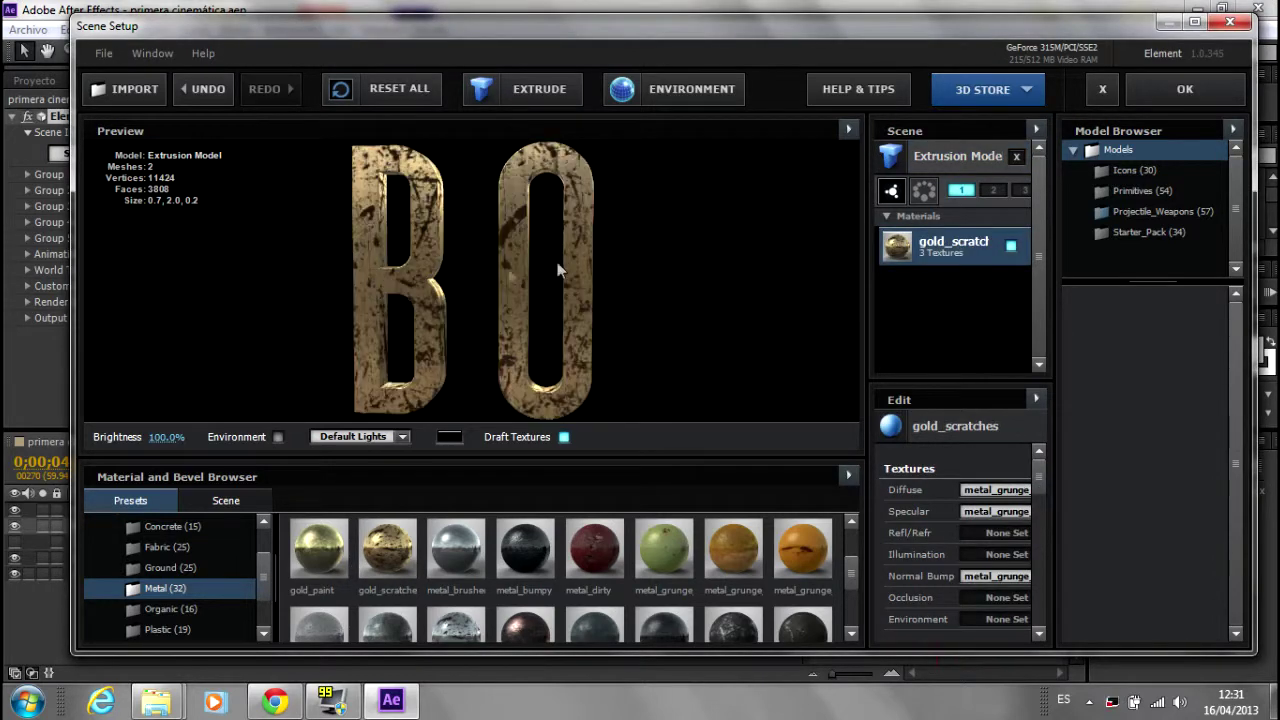
{"action": "left_click_drag", "start_coordinate": [846, 574], "coordinate": [846, 622]}
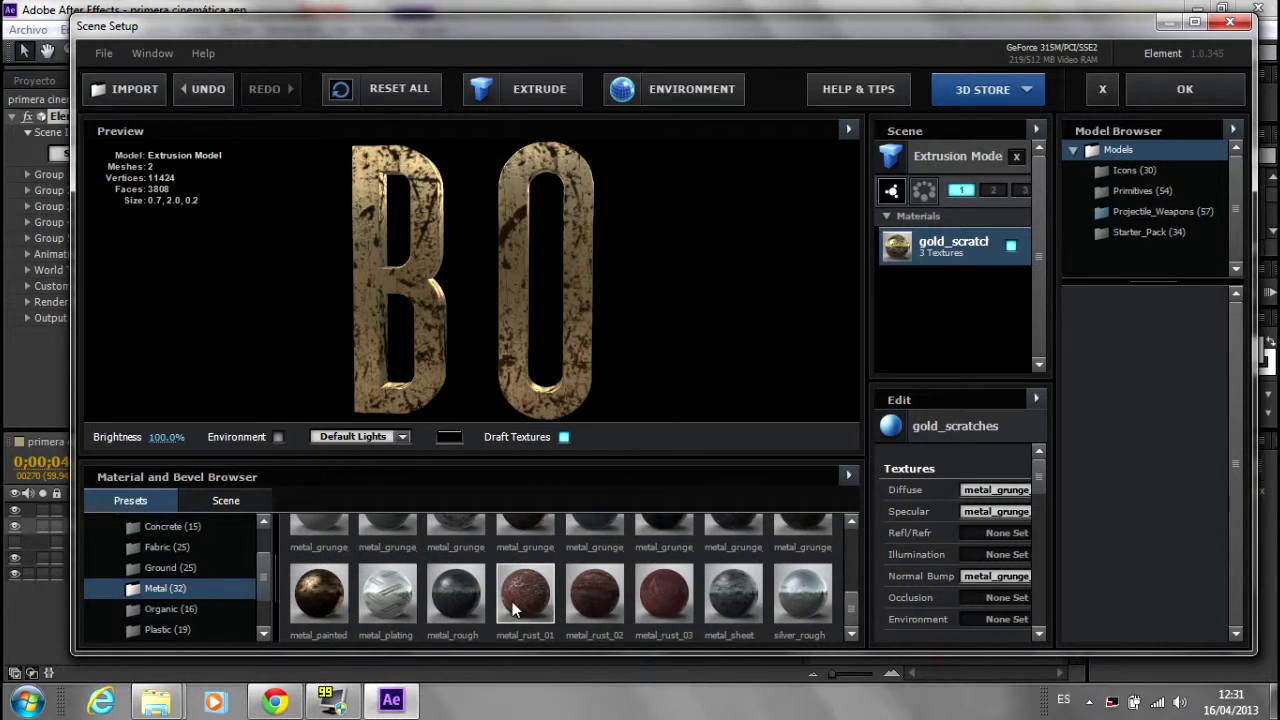
{"action": "left_click_drag", "start_coordinate": [541, 496], "coordinate": [571, 346]}
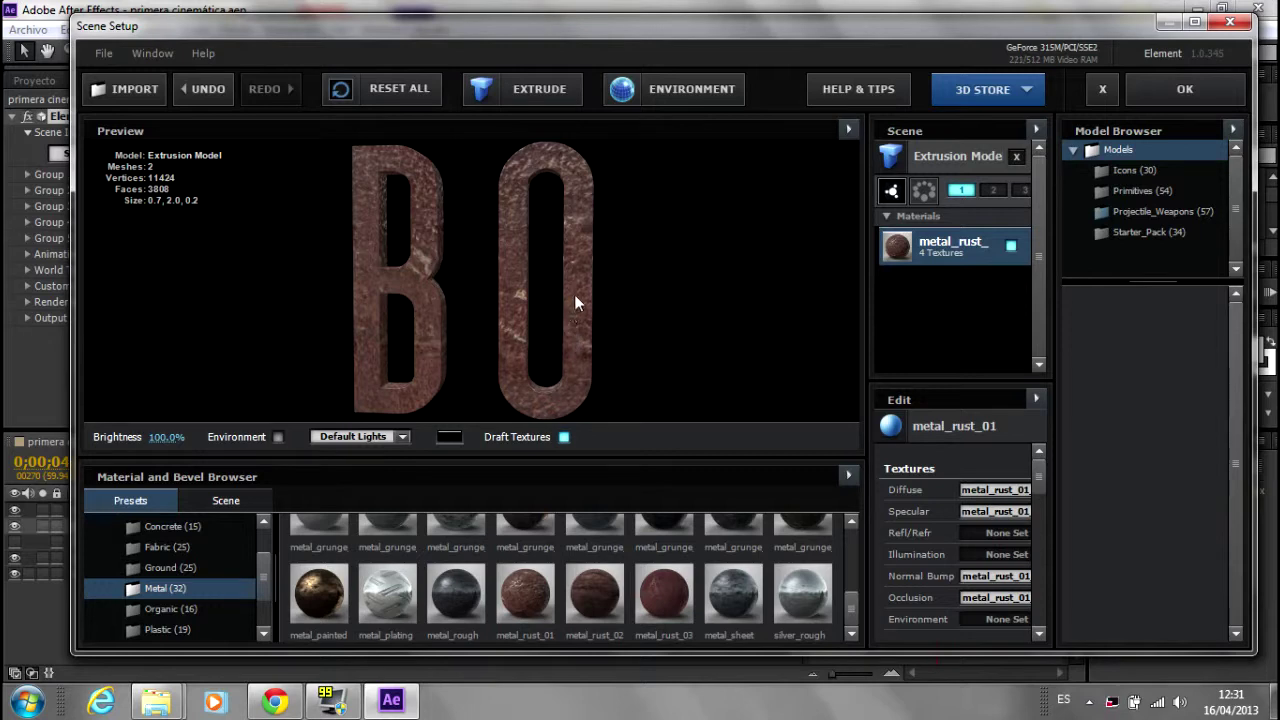
{"action": "left_click_drag", "start_coordinate": [570, 310], "coordinate": [547, 235]}
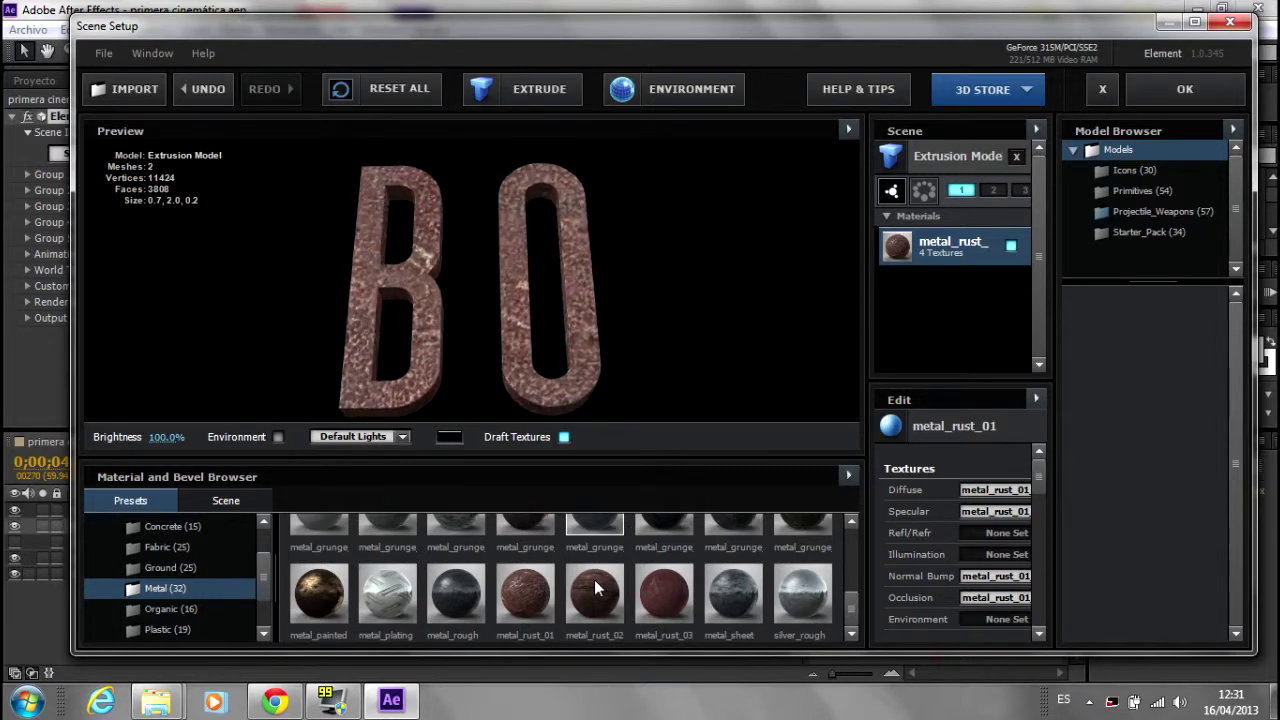
{"action": "left_click_drag", "start_coordinate": [571, 368], "coordinate": [582, 362]}
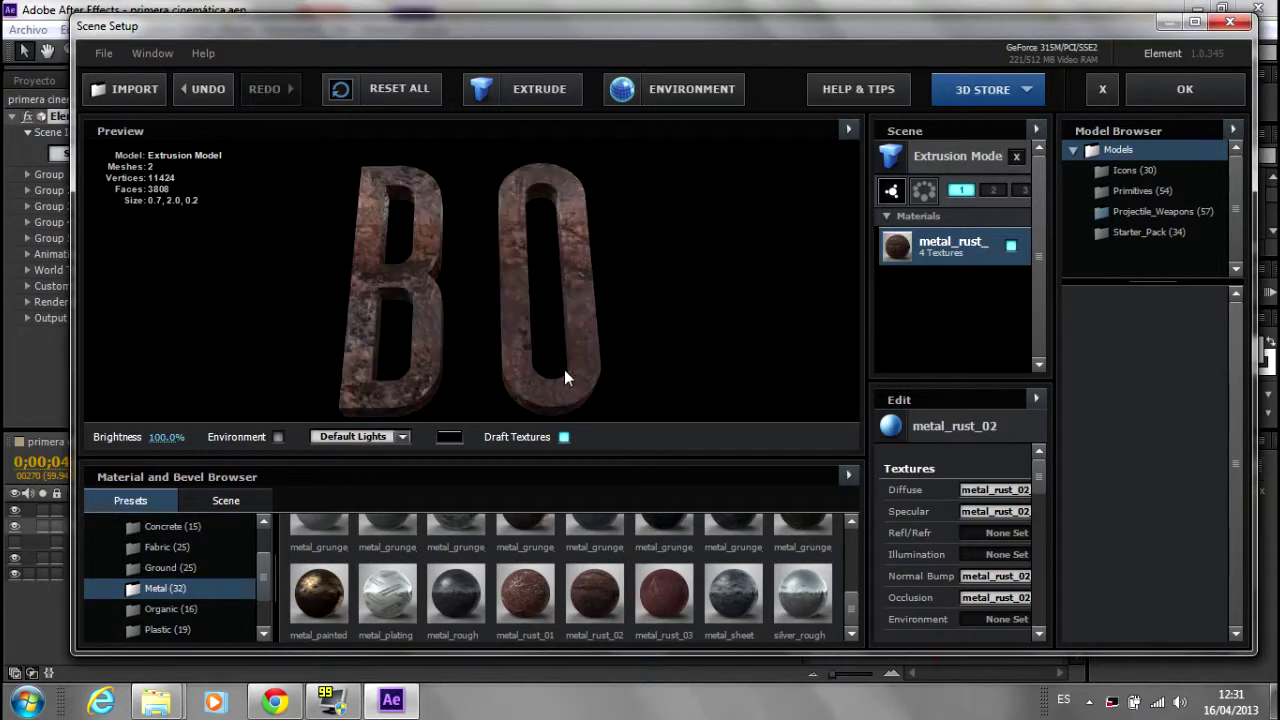
{"action": "left_click_drag", "start_coordinate": [477, 363], "coordinate": [600, 423]}
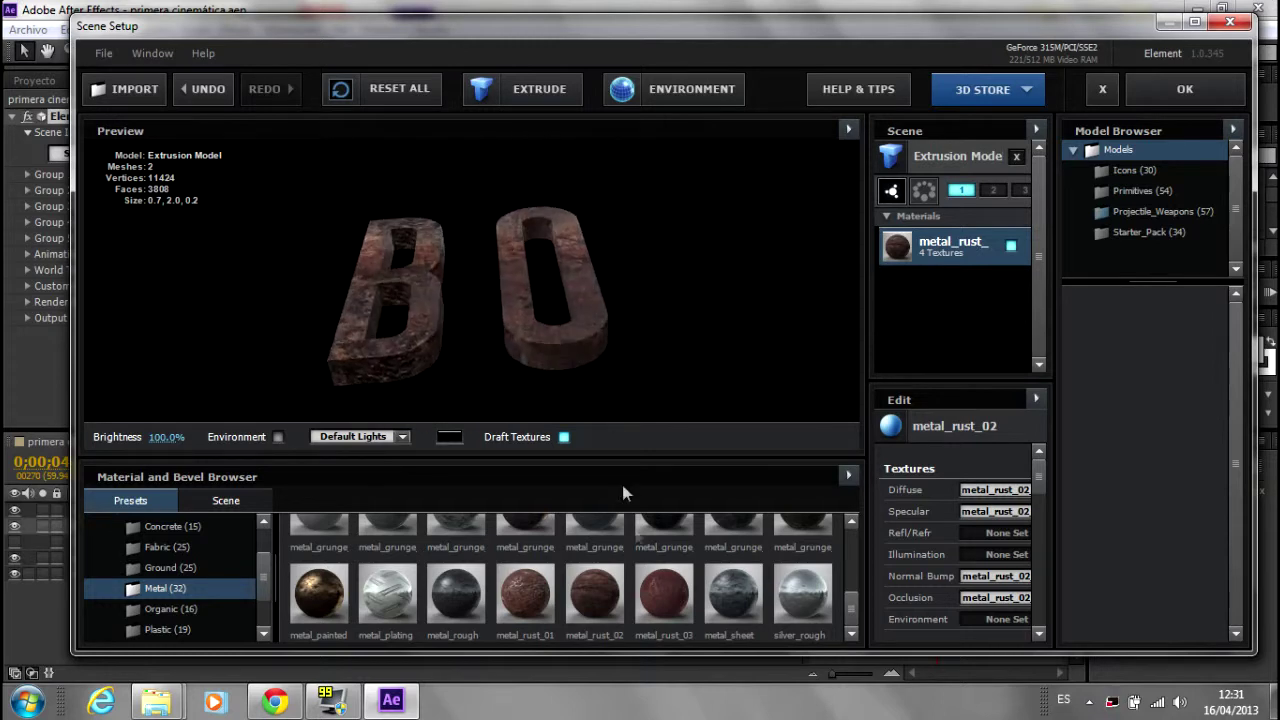
Step: Compare metal_rust_03, settle on metal_rust_02 and accept the Scene Setup
{"action": "left_click_drag", "start_coordinate": [857, 598], "coordinate": [855, 528]}
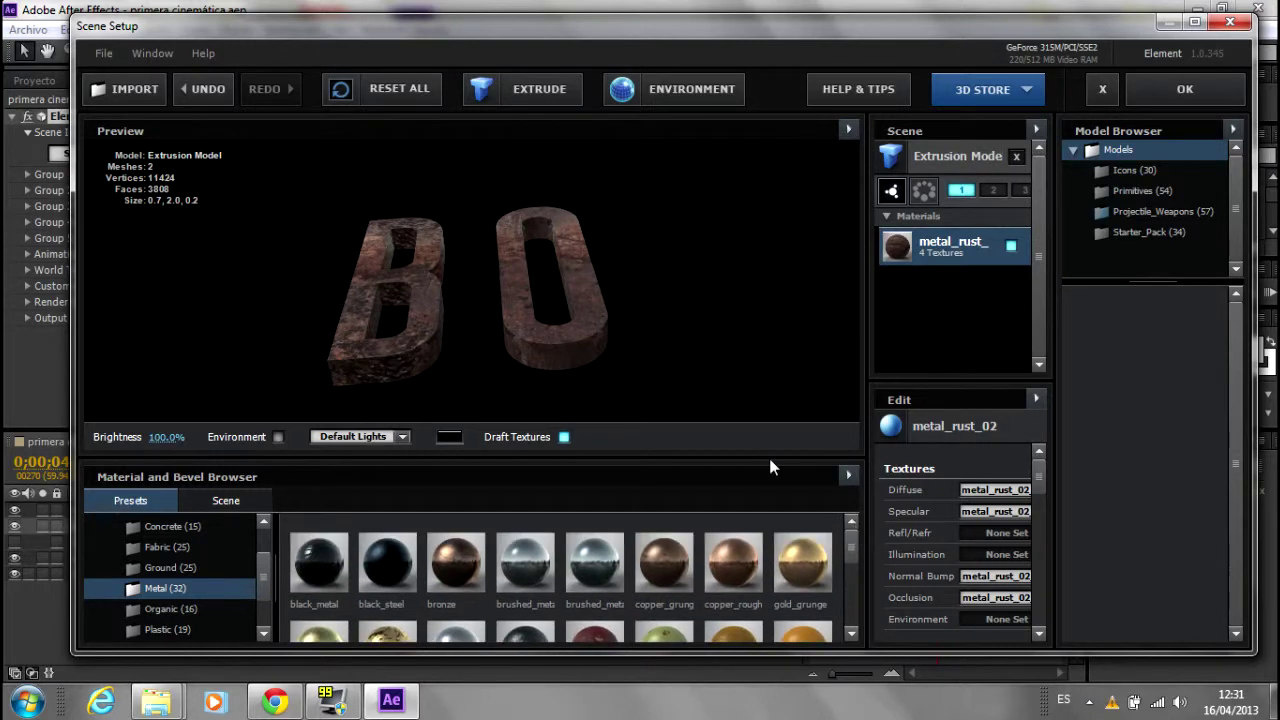
{"action": "mouse_move", "coordinate": [510, 251]}
{"action": "left_mouse_down"}
{"action": "mouse_move", "coordinate": [493, 345]}
{"action": "mouse_move", "coordinate": [357, 352]}
{"action": "mouse_move", "coordinate": [508, 289]}
{"action": "mouse_move", "coordinate": [560, 245]}
{"action": "left_mouse_up"}
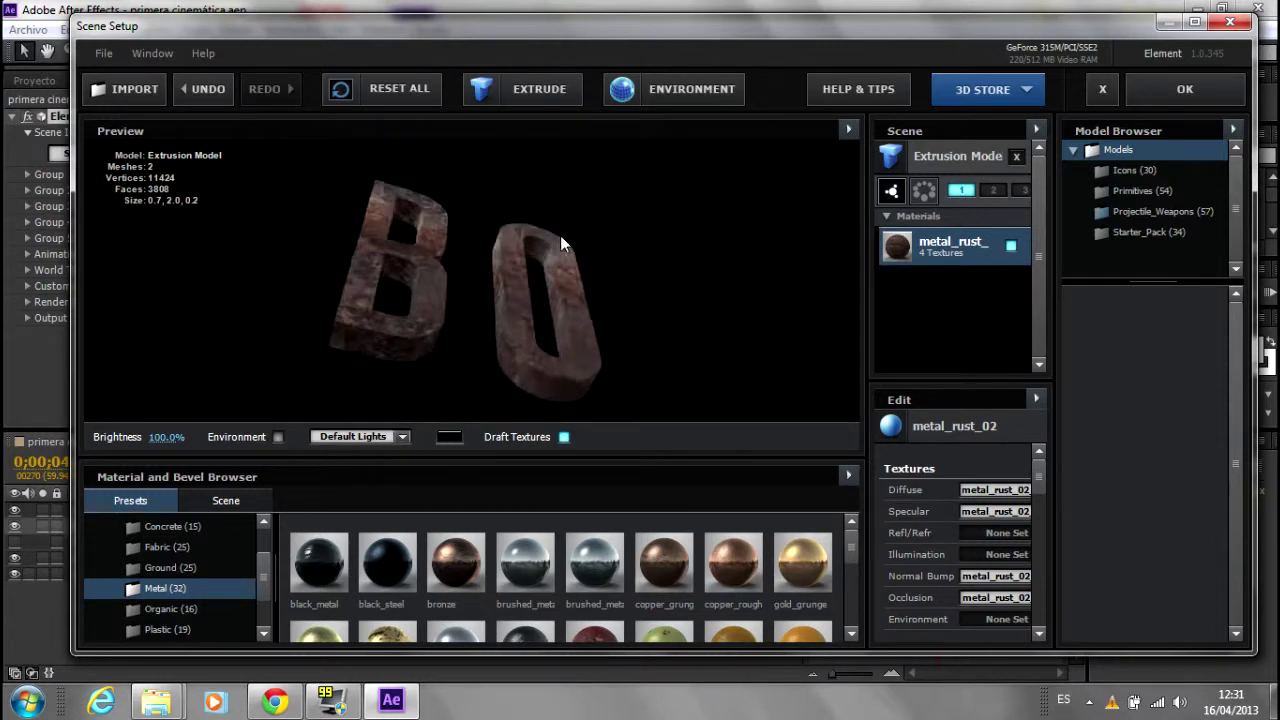
{"action": "scroll", "coordinate": [852, 565], "scroll_direction": "down", "scroll_amount": 3}
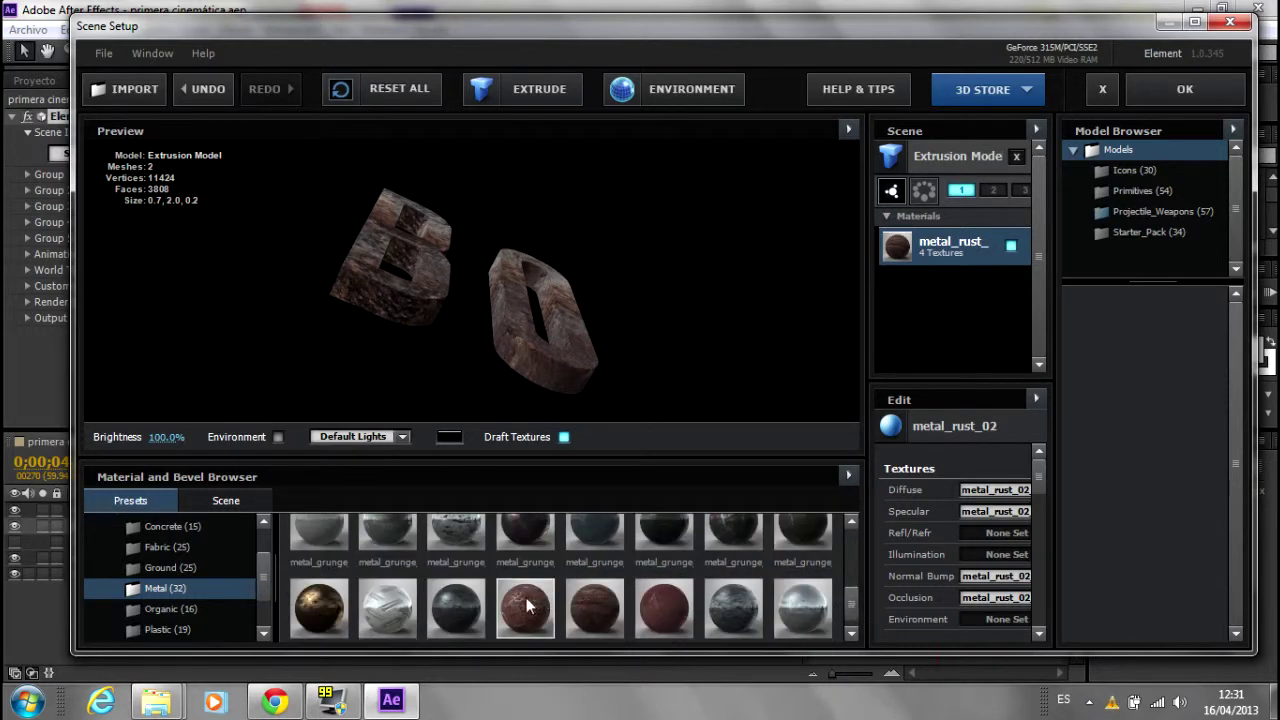
{"action": "mouse_move", "coordinate": [530, 605]}
{"action": "left_mouse_down"}
{"action": "mouse_move", "coordinate": [587, 316]}
{"action": "mouse_move", "coordinate": [468, 378]}
{"action": "left_mouse_up"}
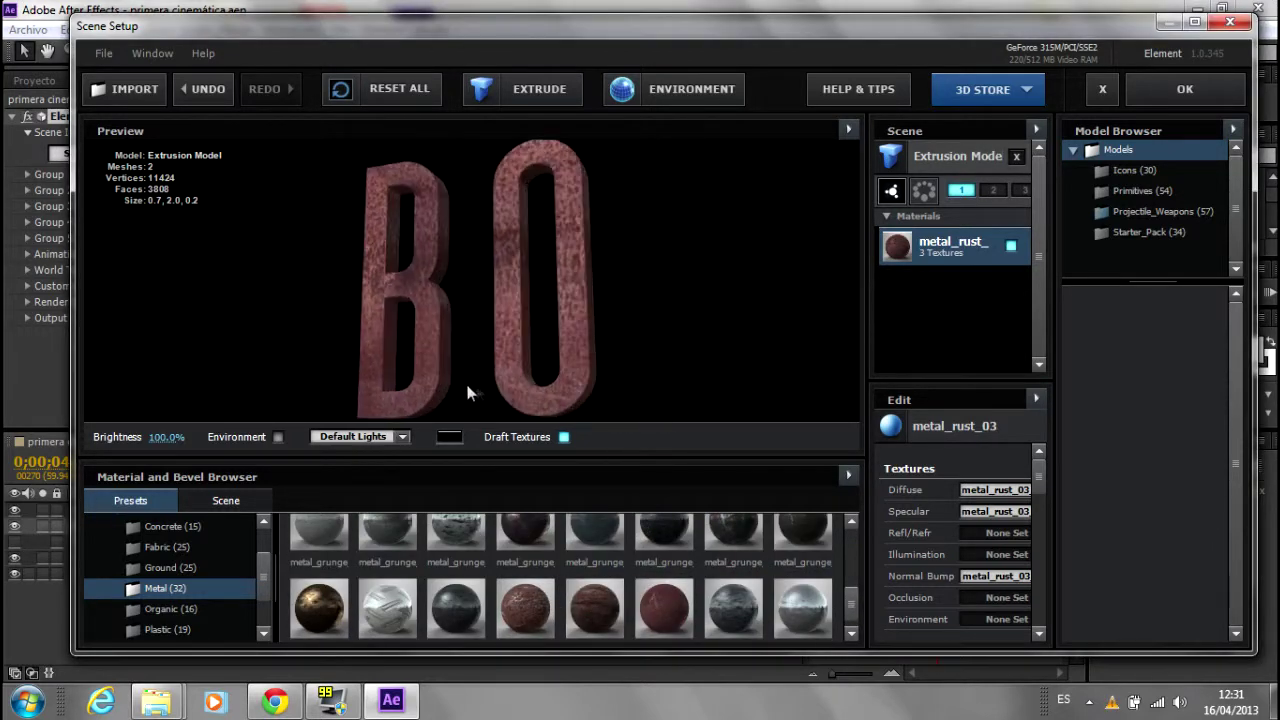
{"action": "mouse_move", "coordinate": [594, 606]}
{"action": "left_mouse_down"}
{"action": "mouse_move", "coordinate": [571, 324]}
{"action": "mouse_move", "coordinate": [536, 306]}
{"action": "left_mouse_up"}
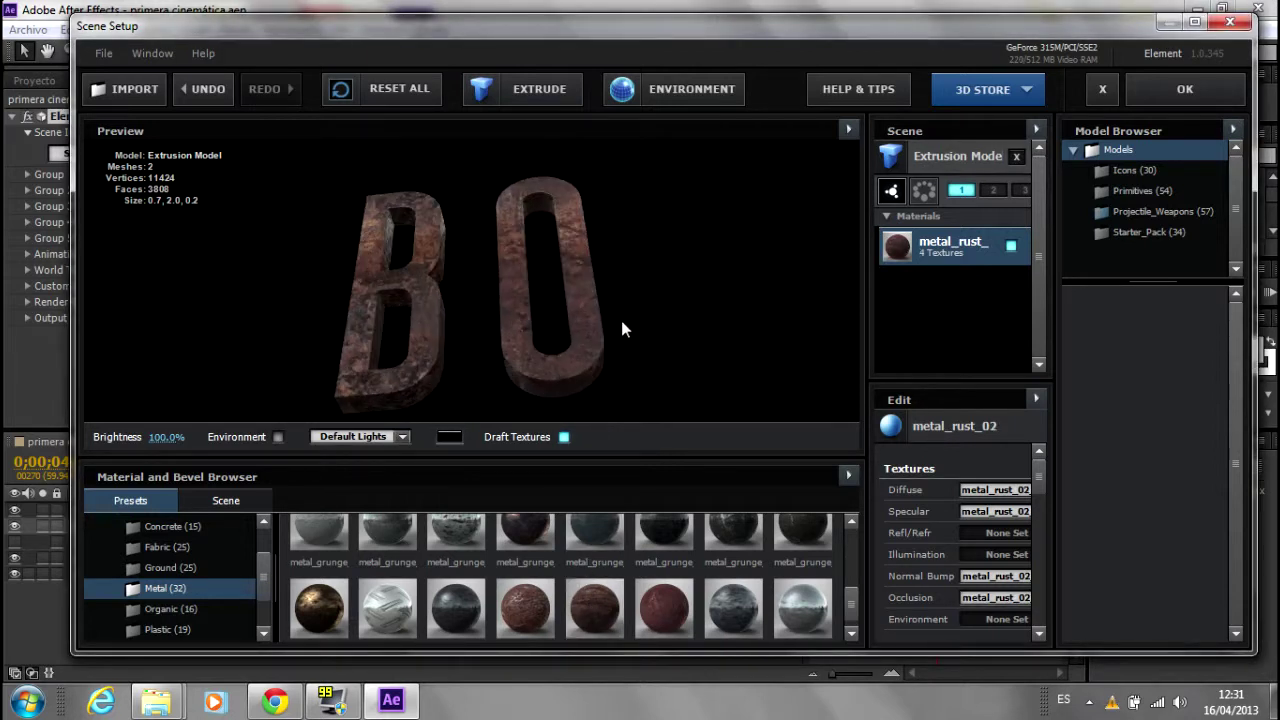
{"action": "left_click_drag", "start_coordinate": [535, 312], "coordinate": [629, 266]}
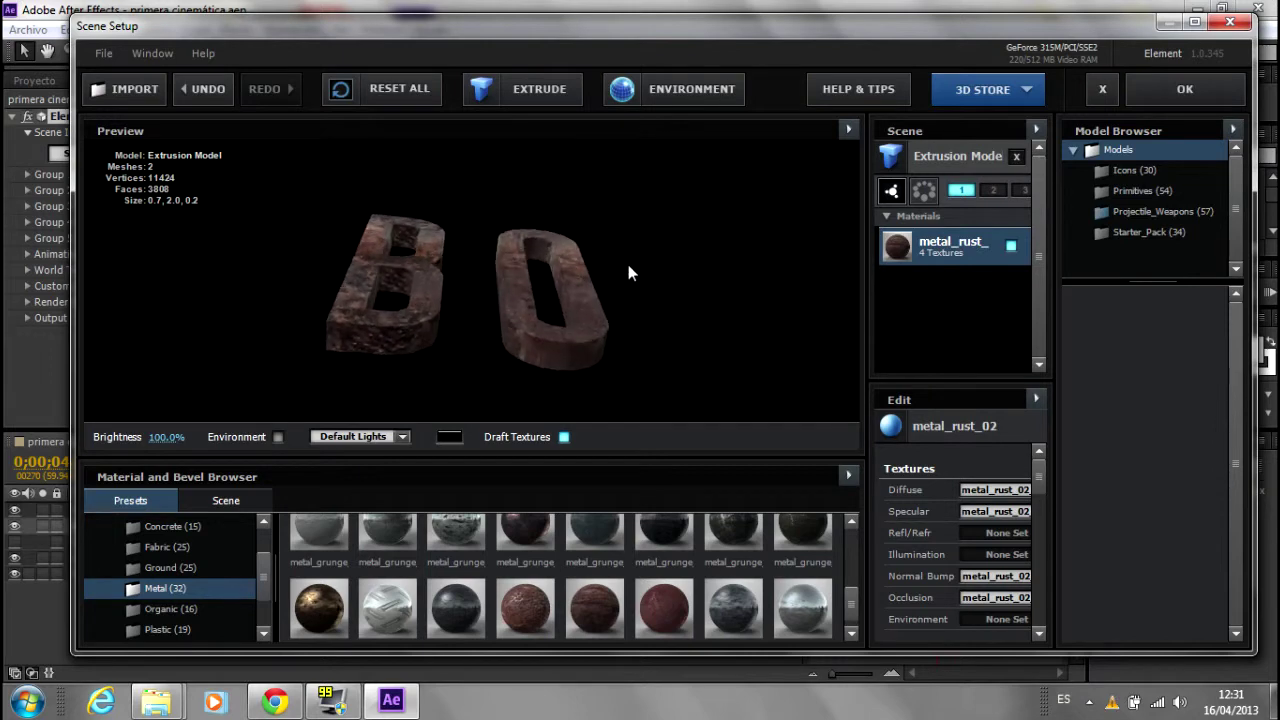
{"action": "left_click", "coordinate": [1205, 90]}
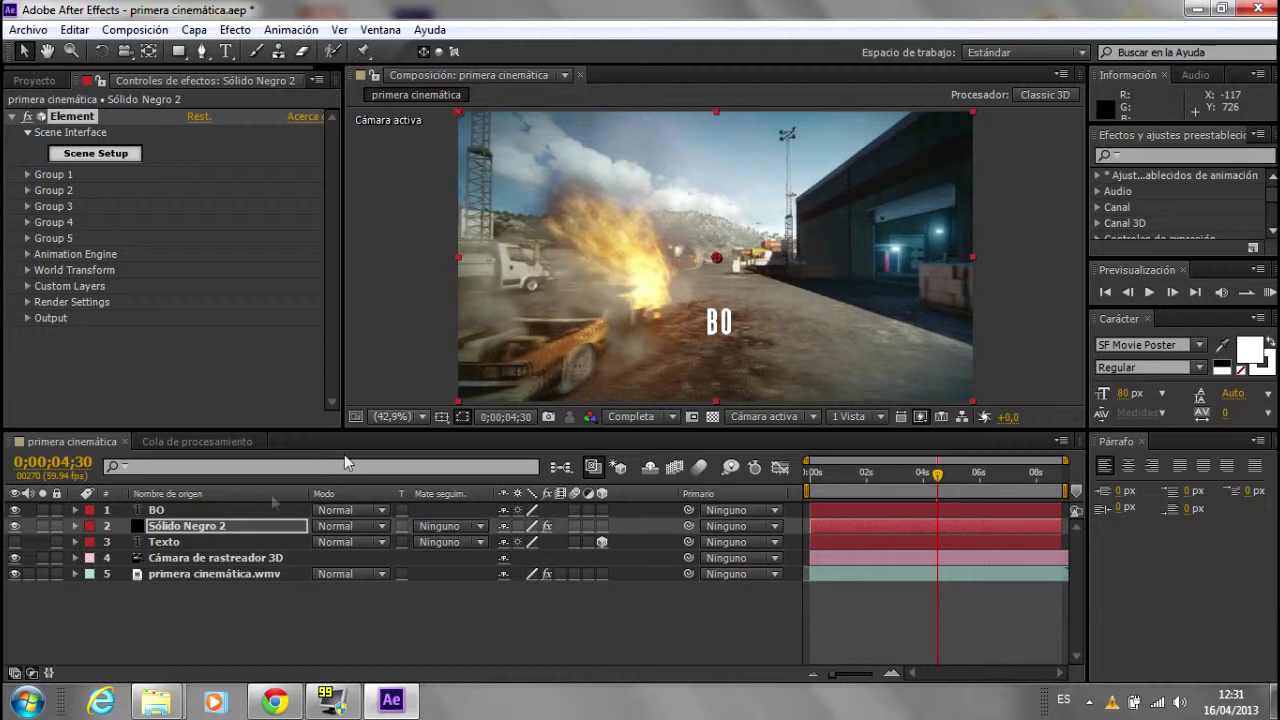
Step: Set Group 1's Particle Look Size to 19,43 and move Sólido Negro 2 above BO
{"action": "left_click", "coordinate": [203, 528]}
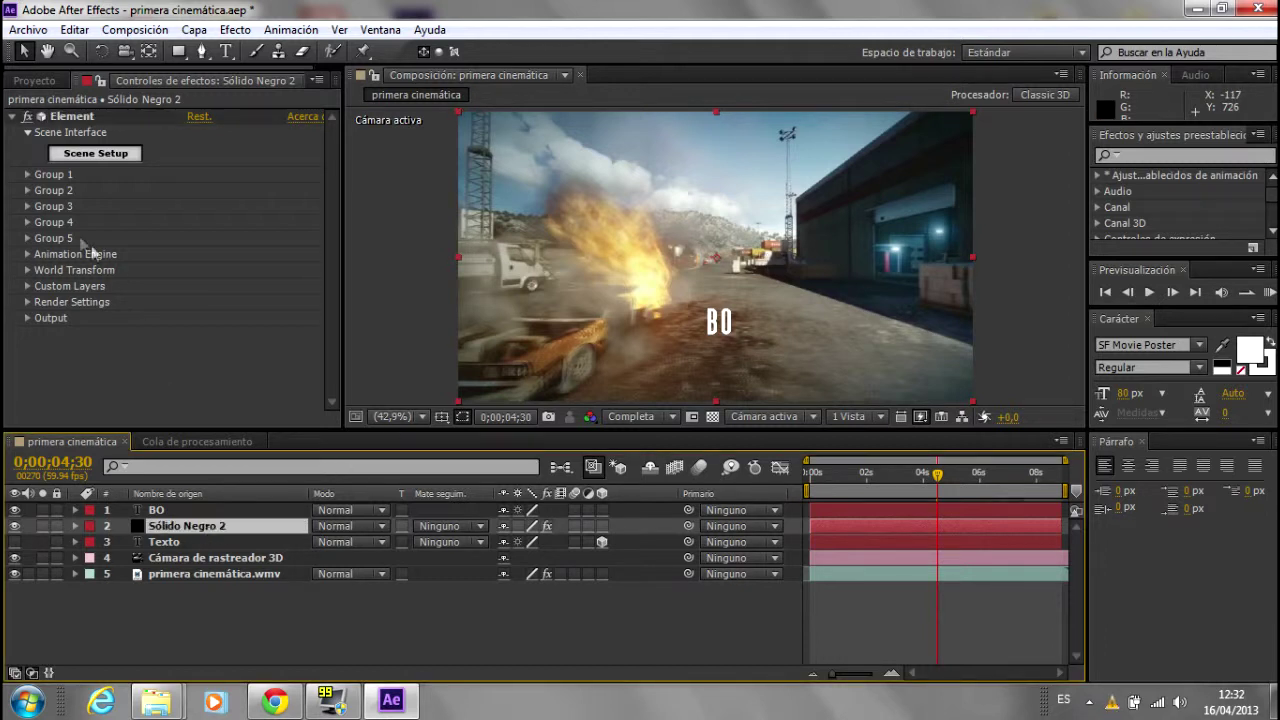
{"action": "left_click", "coordinate": [27, 174]}
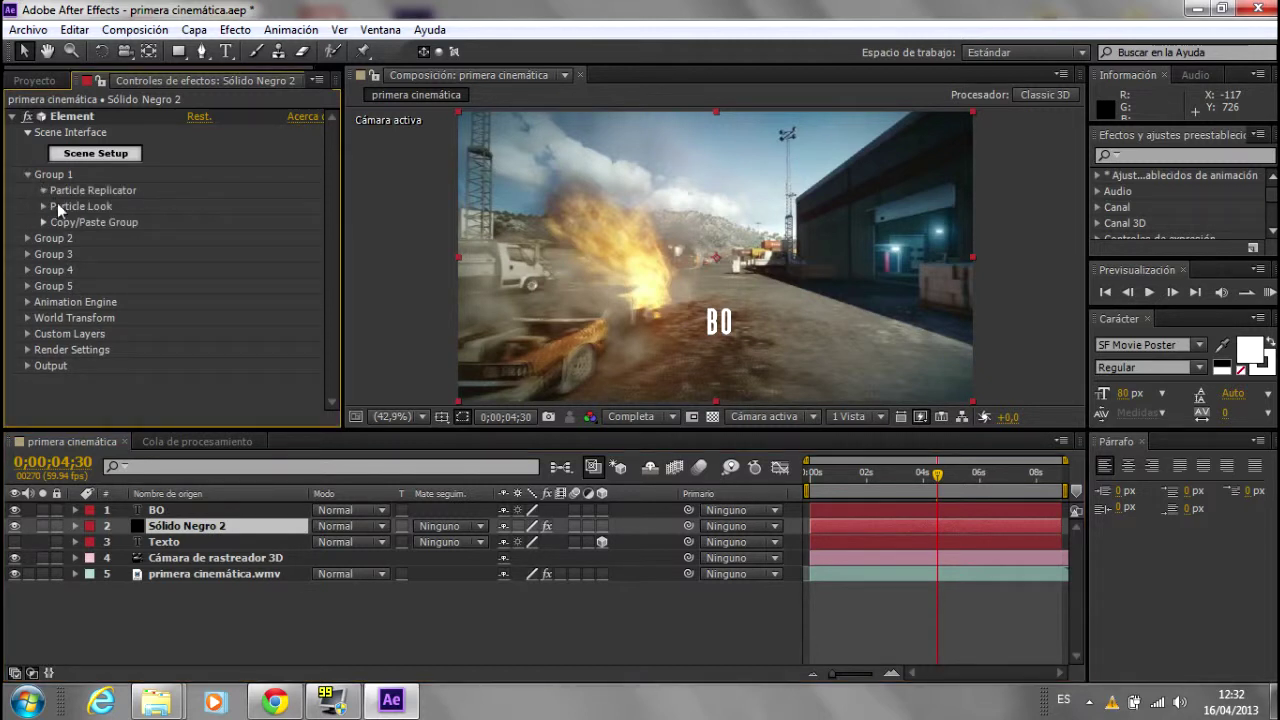
{"action": "left_click", "coordinate": [43, 190]}
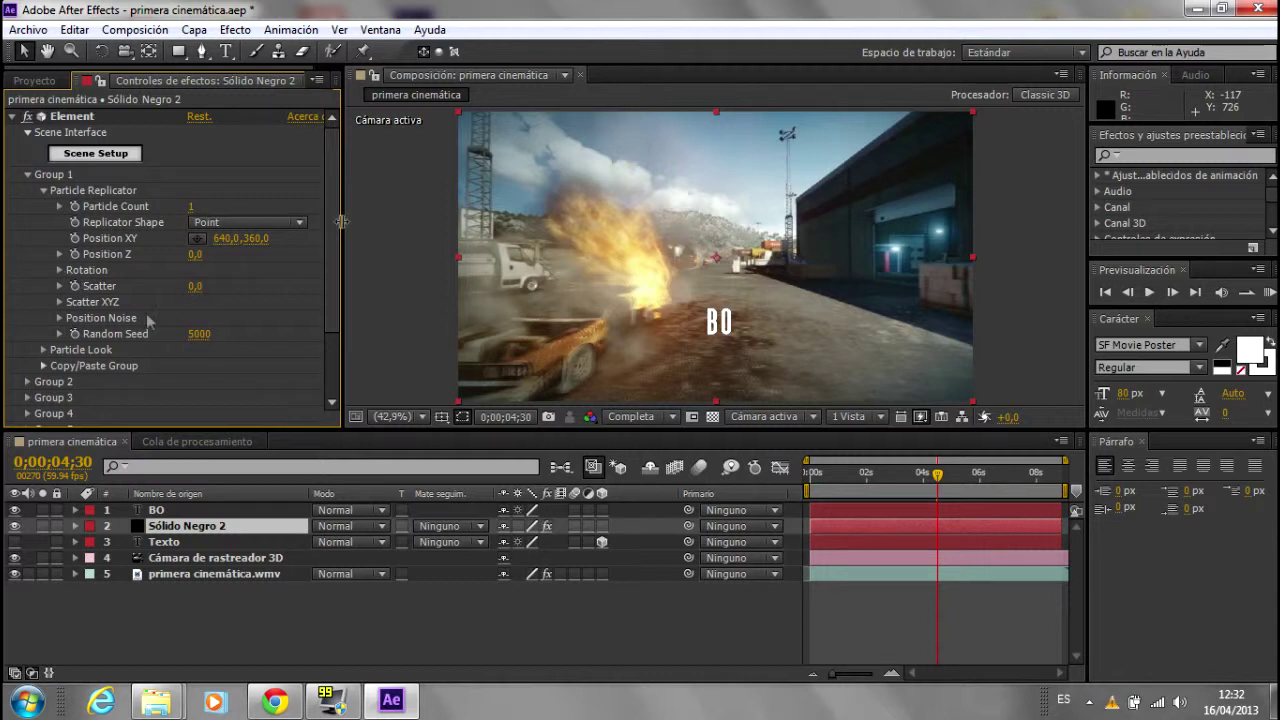
{"action": "left_click", "coordinate": [44, 349]}
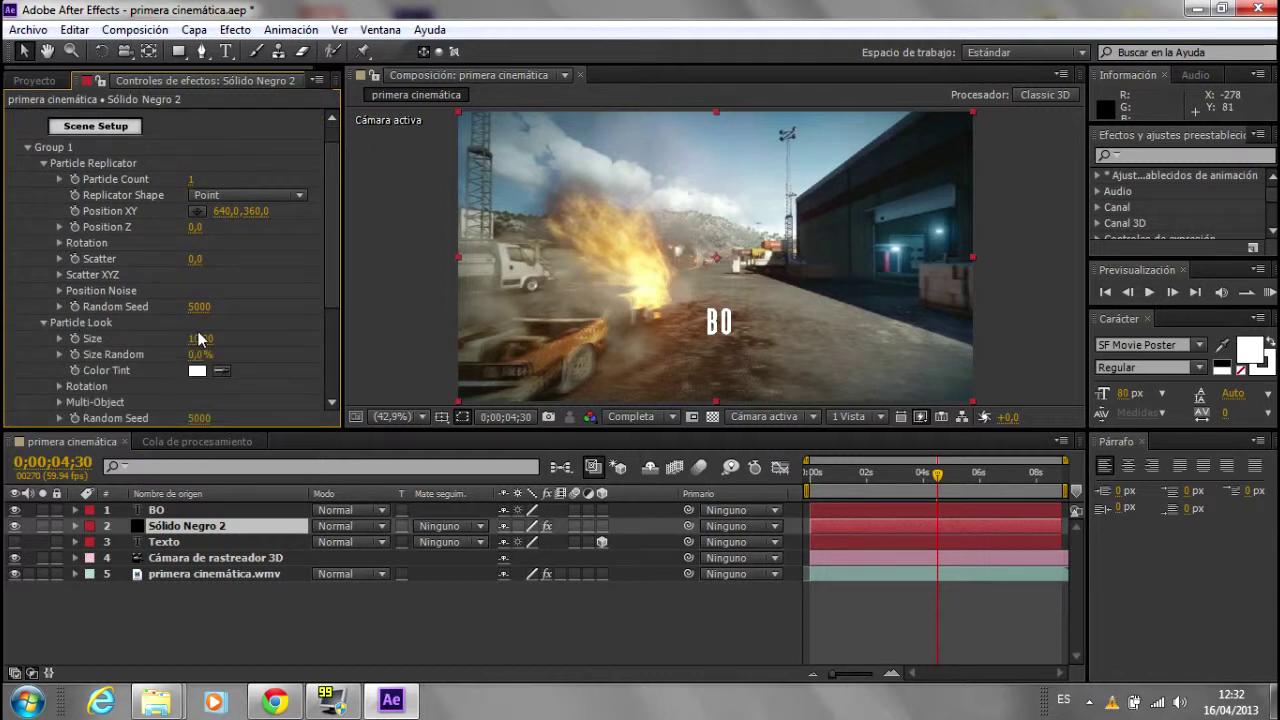
{"action": "key", "text": "Return"}
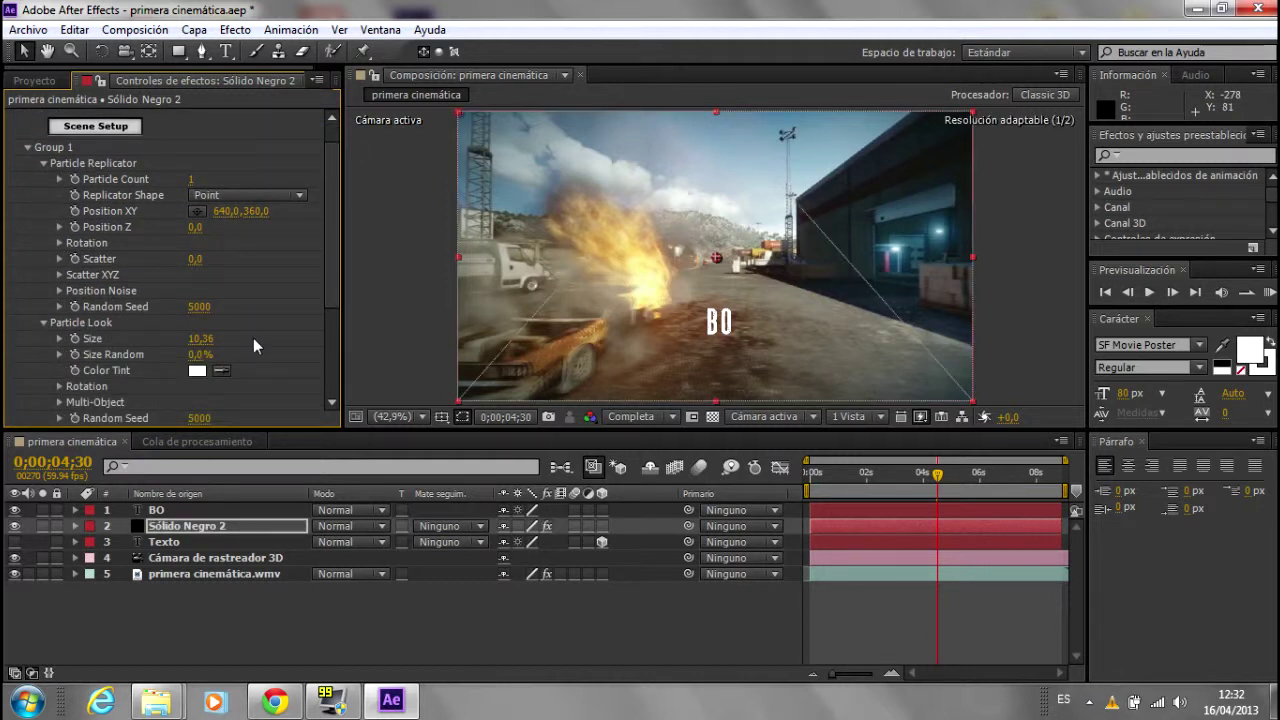
{"action": "left_click_drag", "start_coordinate": [201, 338], "coordinate": [218, 338]}
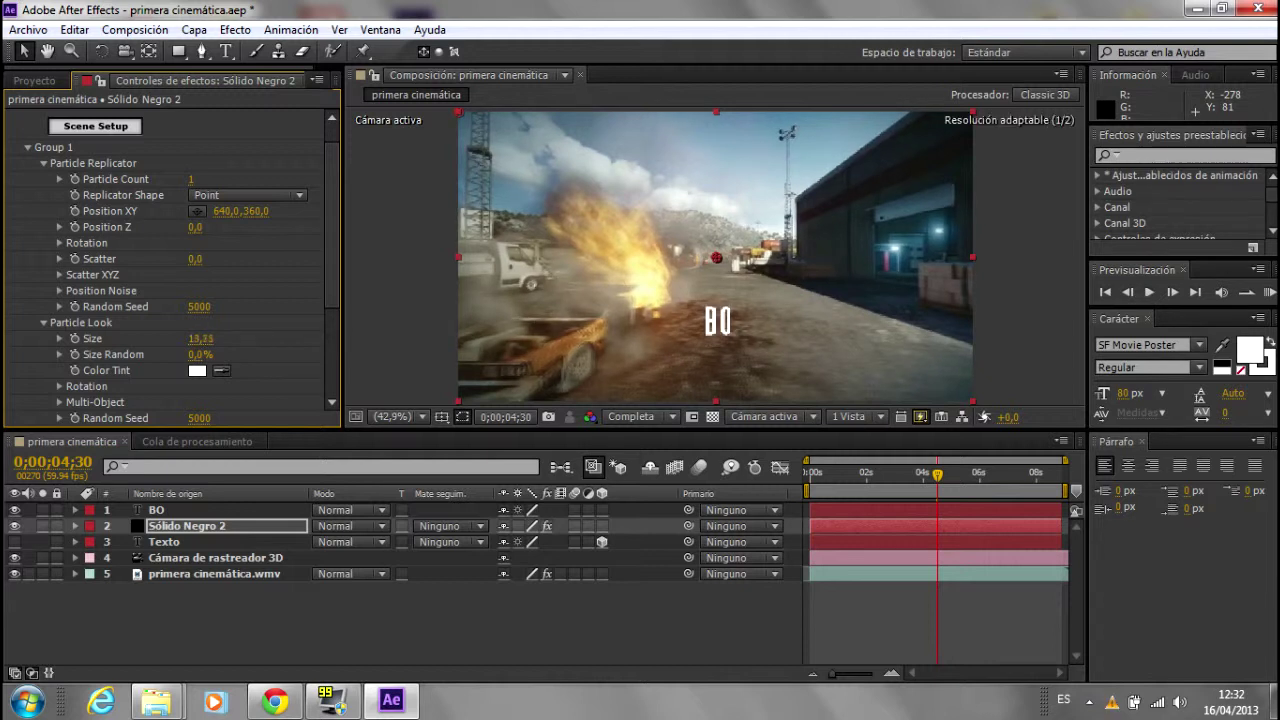
{"action": "left_click_drag", "start_coordinate": [201, 338], "coordinate": [222, 338]}
{"action": "left_click_drag", "start_coordinate": [672, 324], "coordinate": [165, 244]}
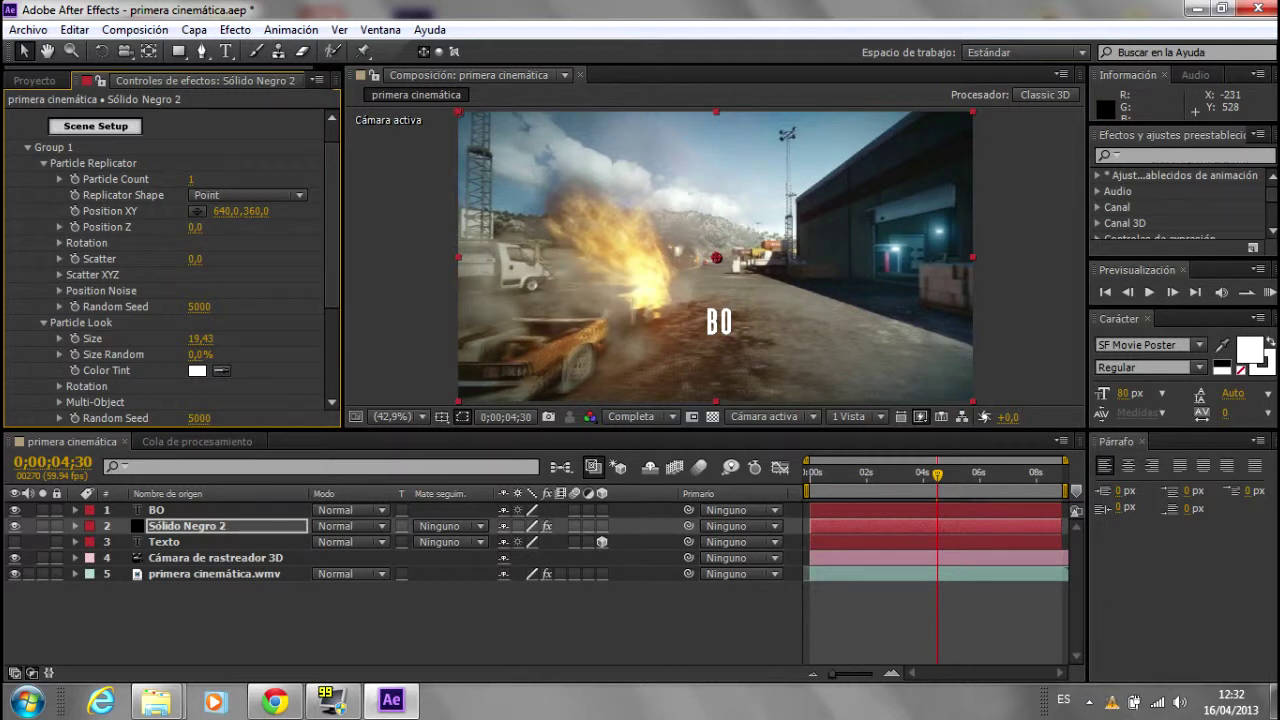
{"action": "left_click_drag", "start_coordinate": [175, 522], "coordinate": [172, 505]}
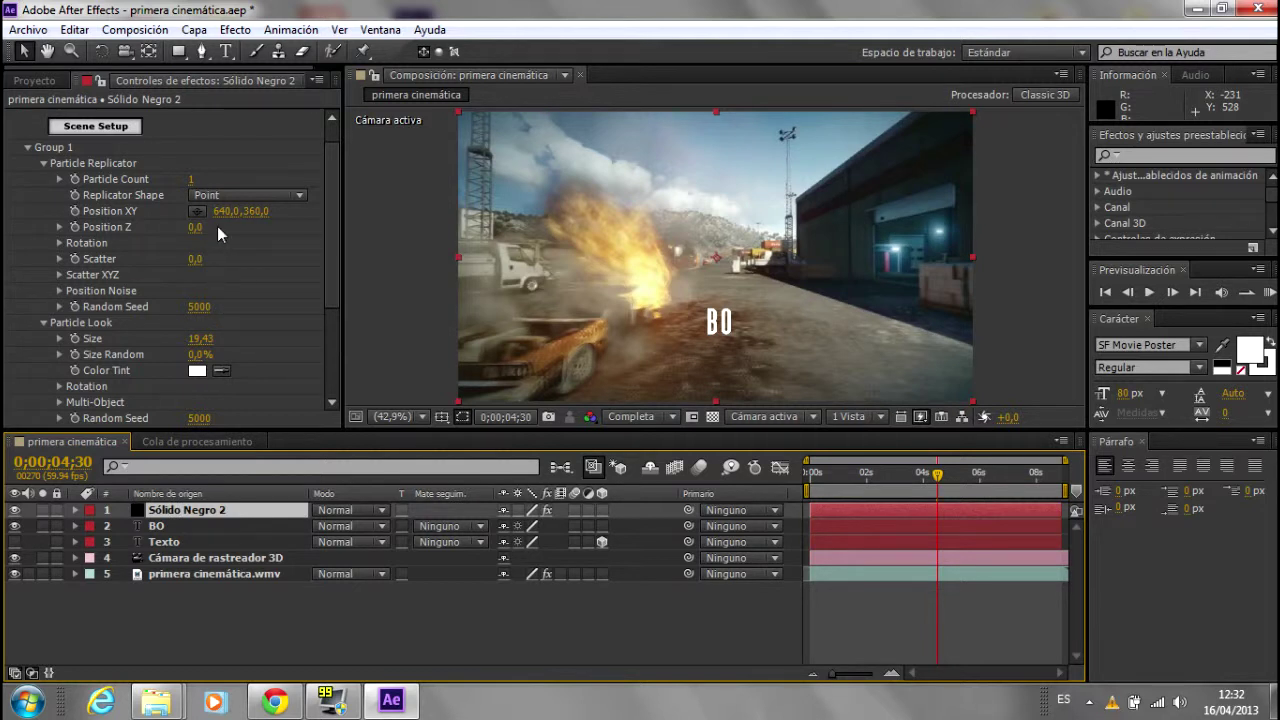
Step: Scrub the Element effect's Position Z to push the 3D BO text farther back
{"action": "left_click_drag", "start_coordinate": [195, 227], "coordinate": [314, 226]}
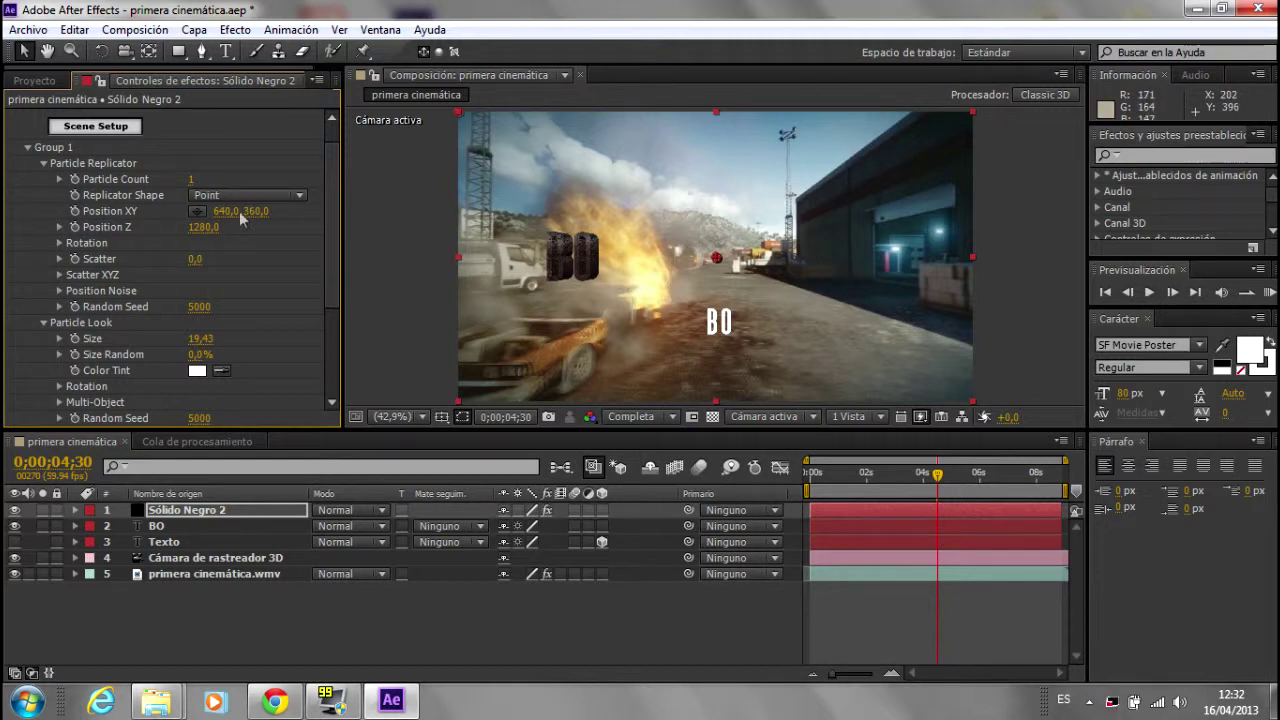
{"action": "left_click_drag", "start_coordinate": [203, 227], "coordinate": [120, 227]}
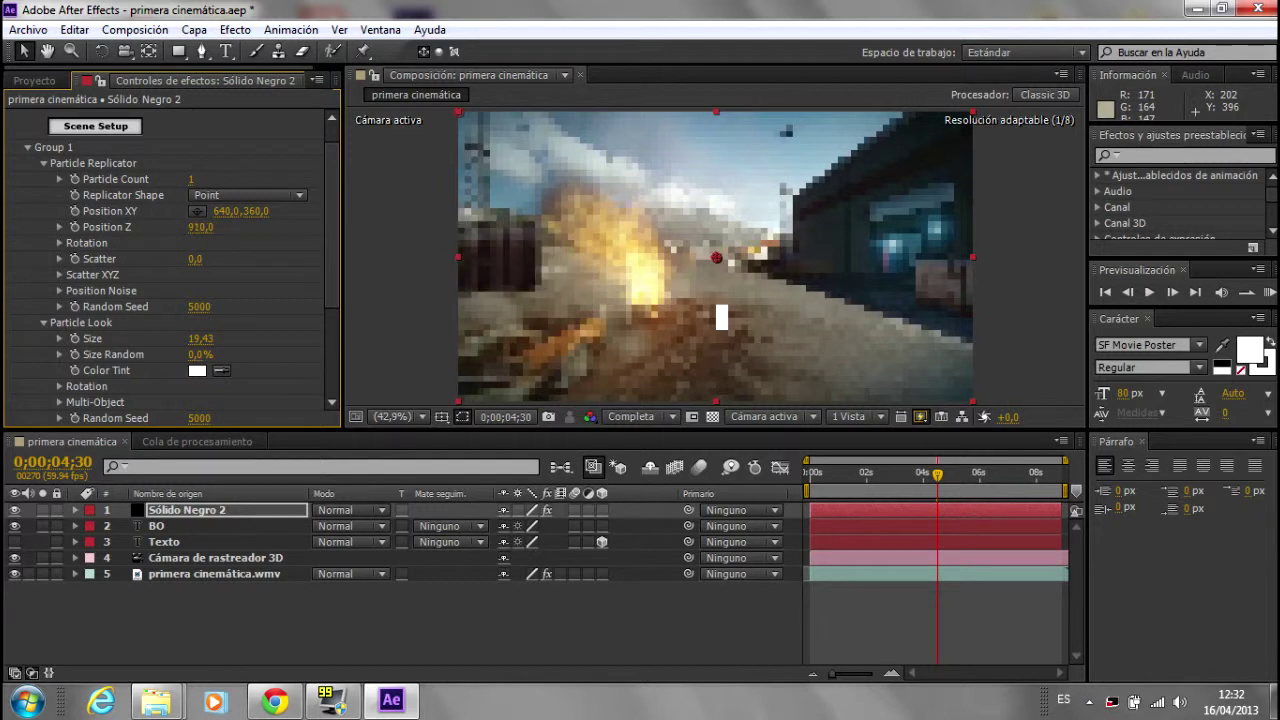
{"action": "left_click_drag", "start_coordinate": [120, 227], "coordinate": [203, 227]}
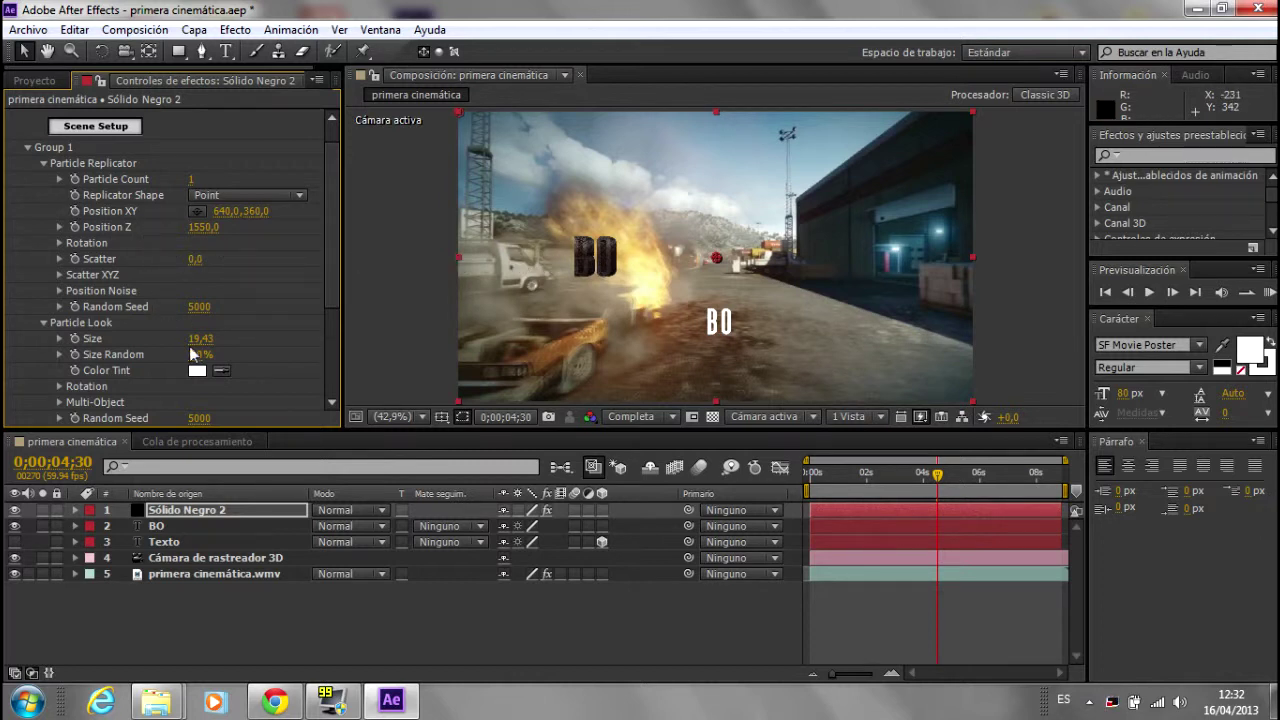
Step: Turn the BO text -34° around Y and settle its depth at Position Z 1600
{"action": "left_click", "coordinate": [59, 242]}
{"action": "left_click_drag", "start_coordinate": [208, 258], "coordinate": [368, 275]}
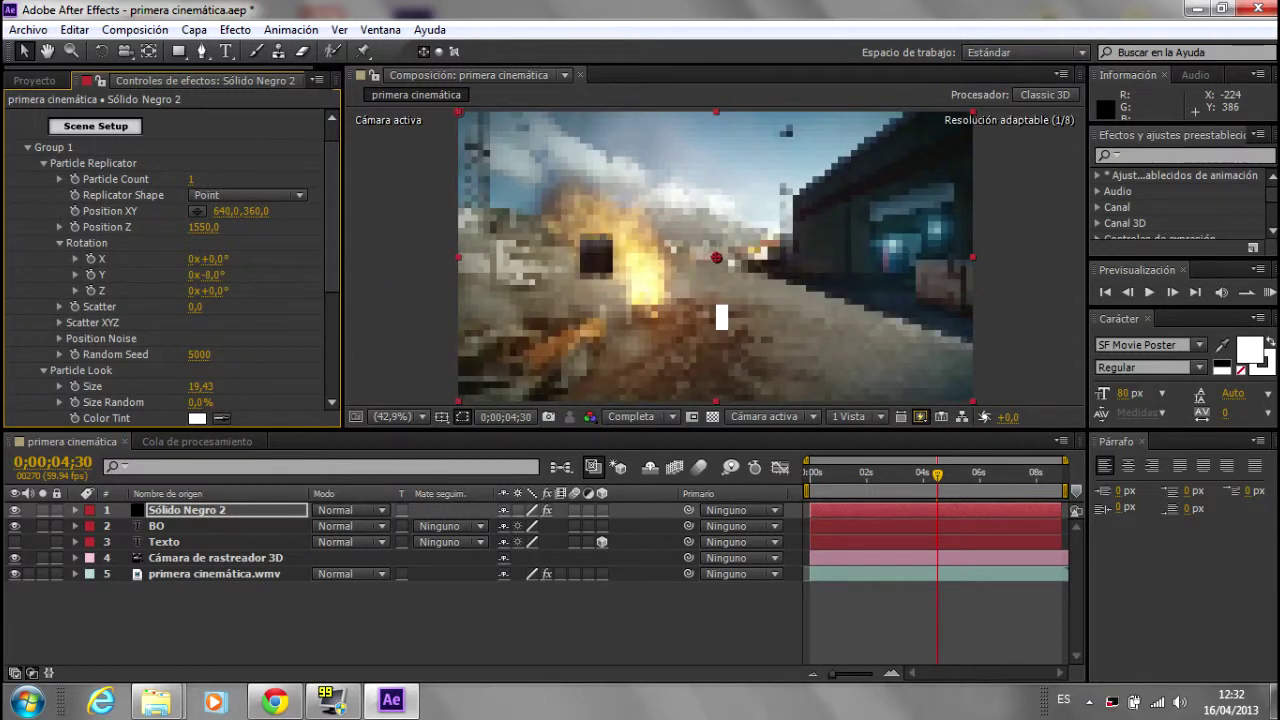
{"action": "left_click_drag", "start_coordinate": [212, 274], "coordinate": [203, 280]}
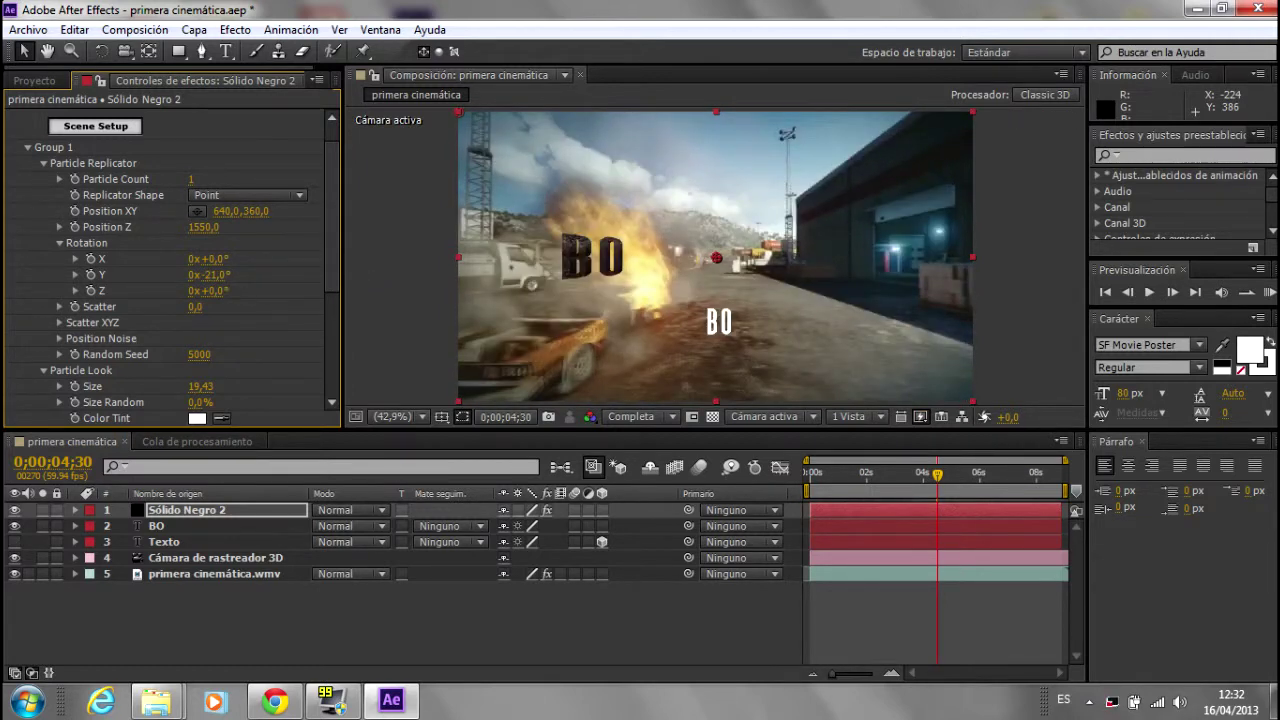
{"action": "left_click_drag", "start_coordinate": [209, 276], "coordinate": [200, 284]}
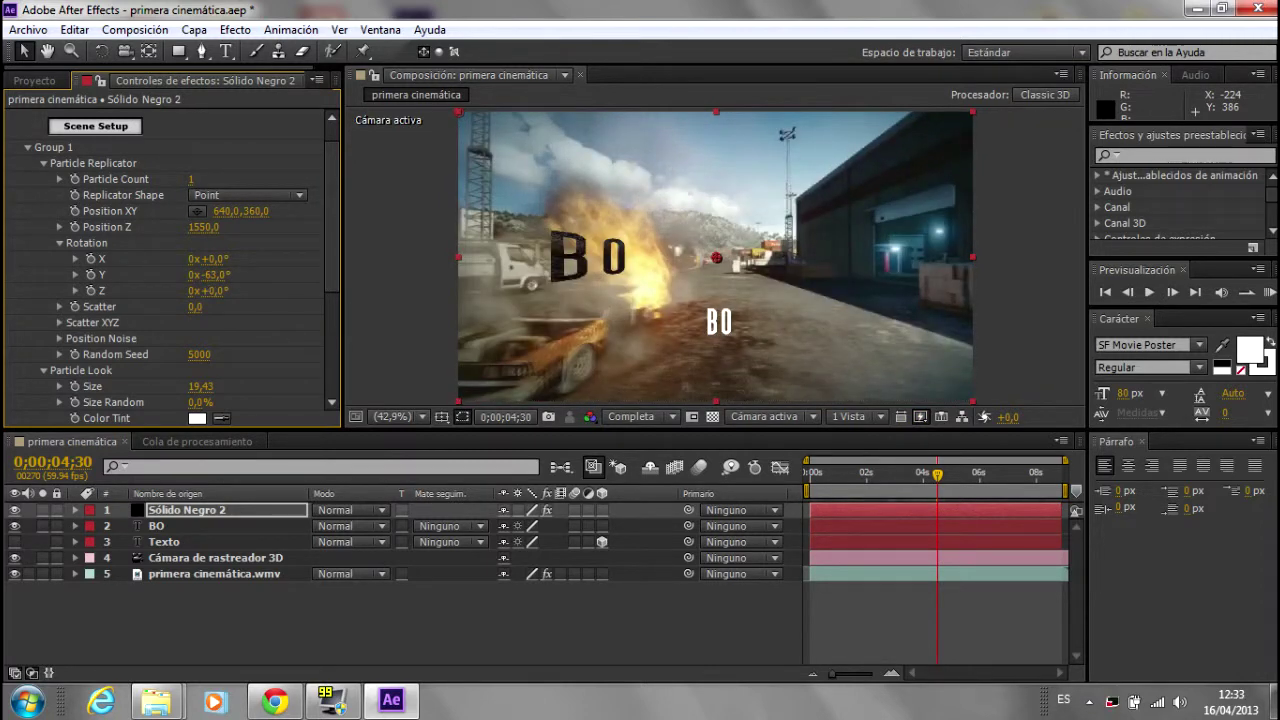
{"action": "key", "text": "ctrl+z"}
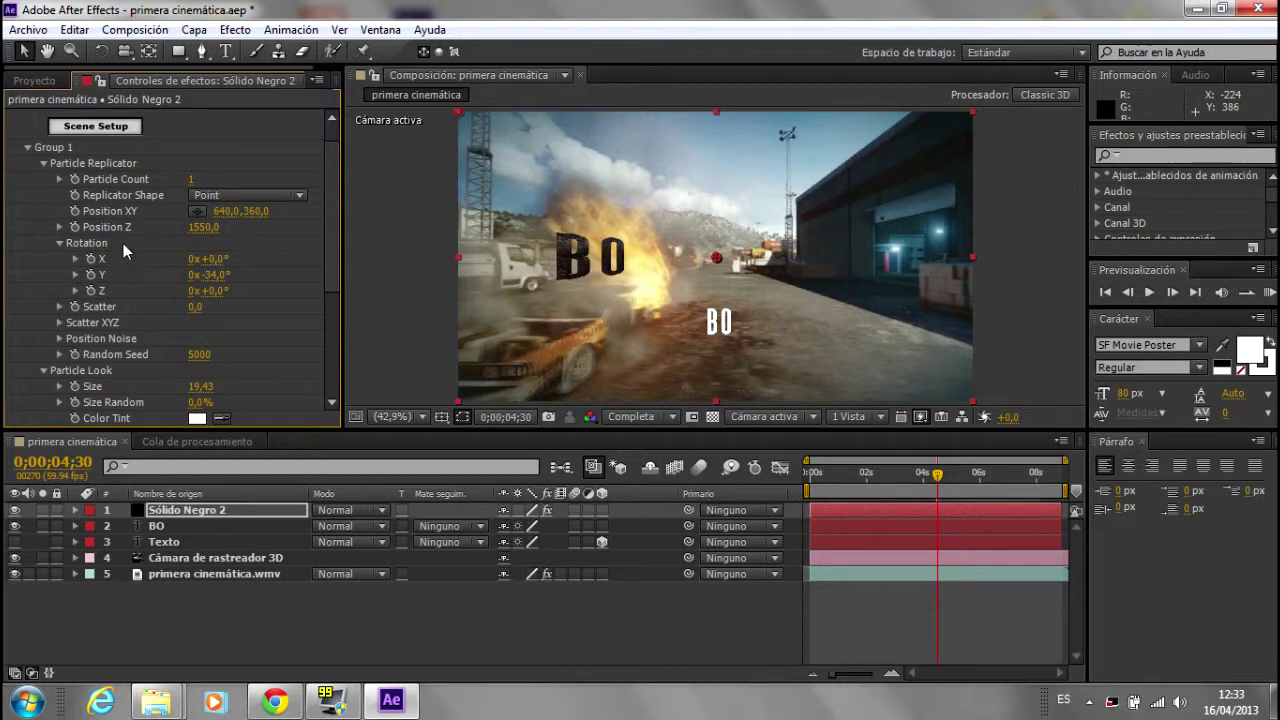
{"action": "left_click_drag", "start_coordinate": [204, 227], "coordinate": [246, 227]}
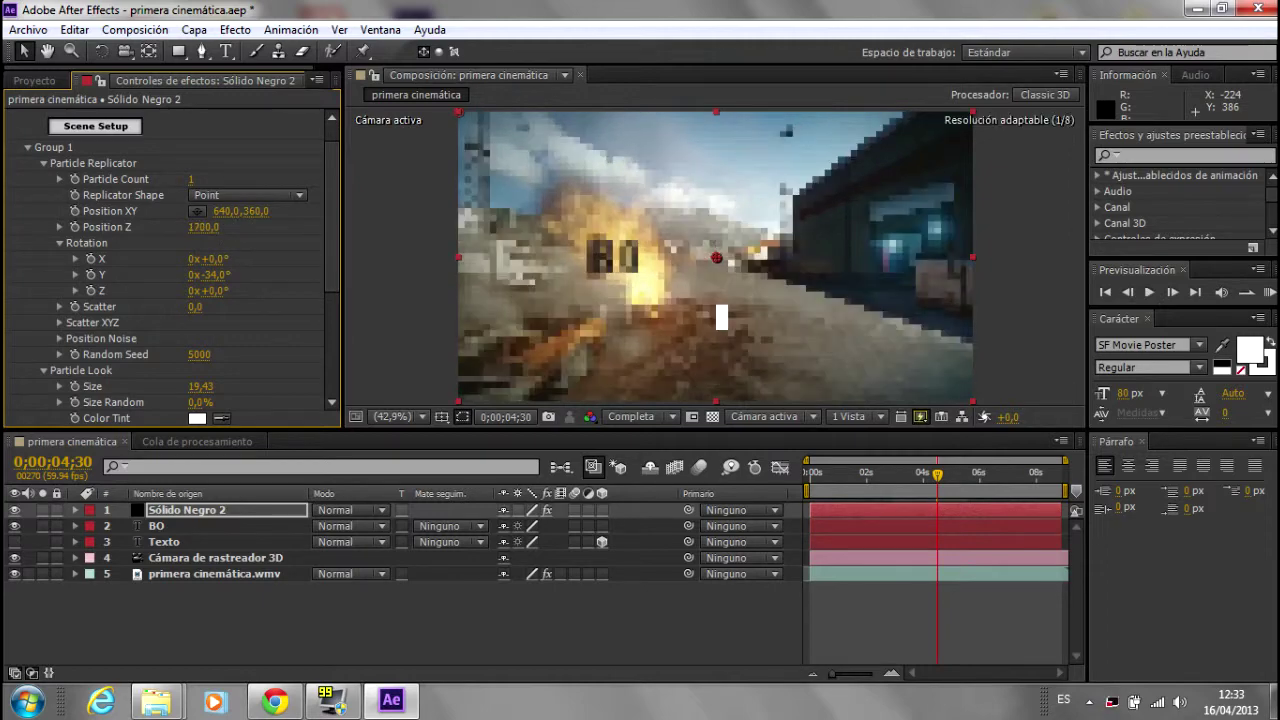
Step: Check the rusty extruded BO model in Element's Scene Setup, then select the Texto layer
{"action": "left_click", "coordinate": [96, 125]}
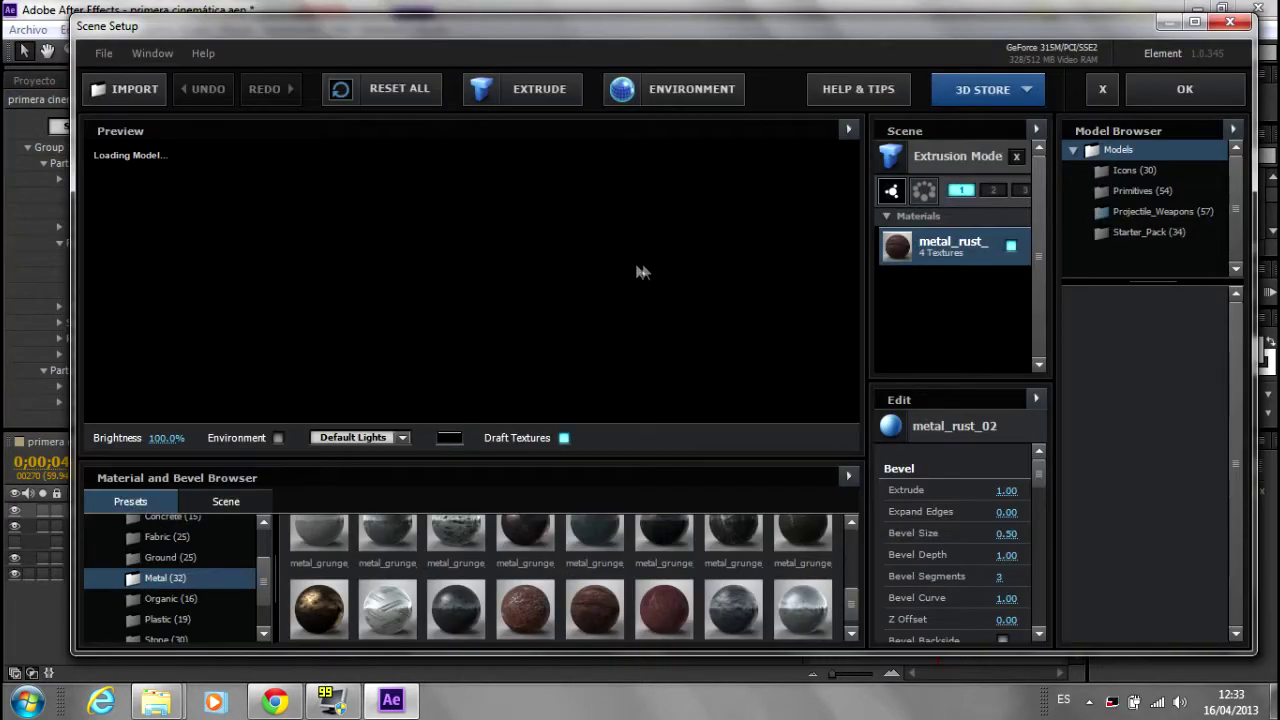
{"action": "mouse_move", "coordinate": [538, 306]}
{"action": "left_mouse_down"}
{"action": "mouse_move", "coordinate": [406, 360]}
{"action": "mouse_move", "coordinate": [661, 274]}
{"action": "left_mouse_up"}
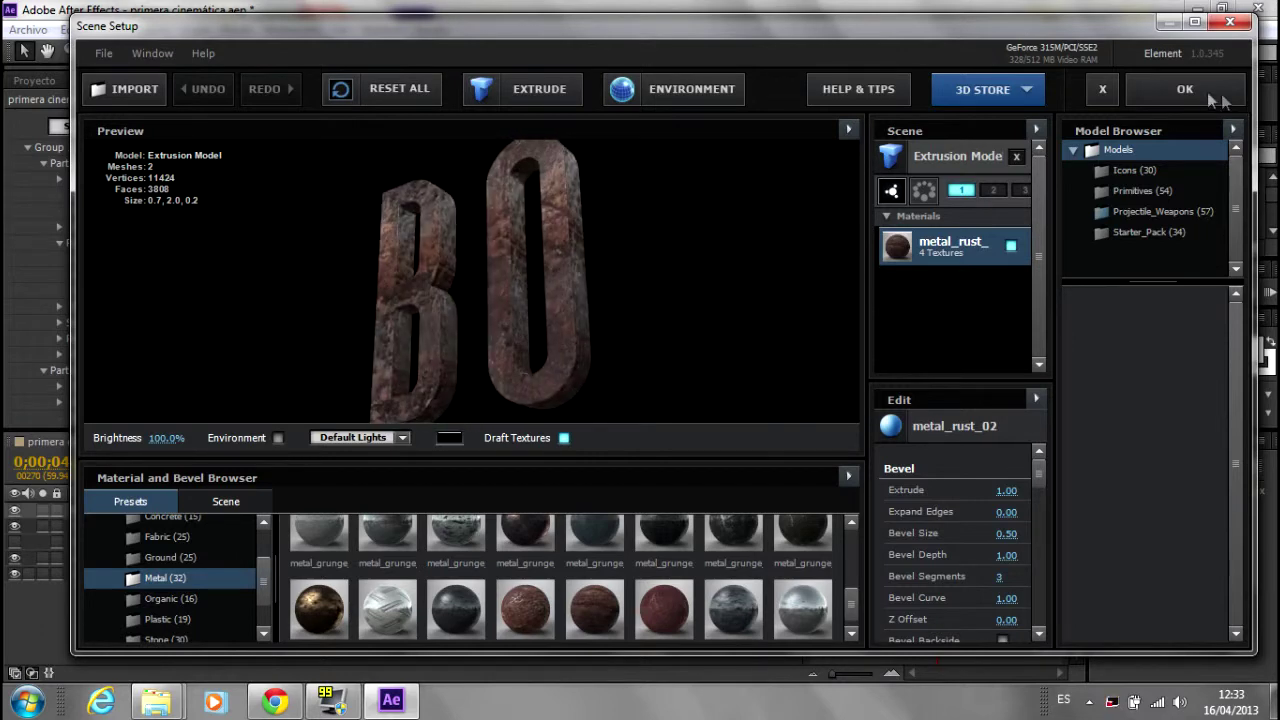
{"action": "key", "text": "Return"}
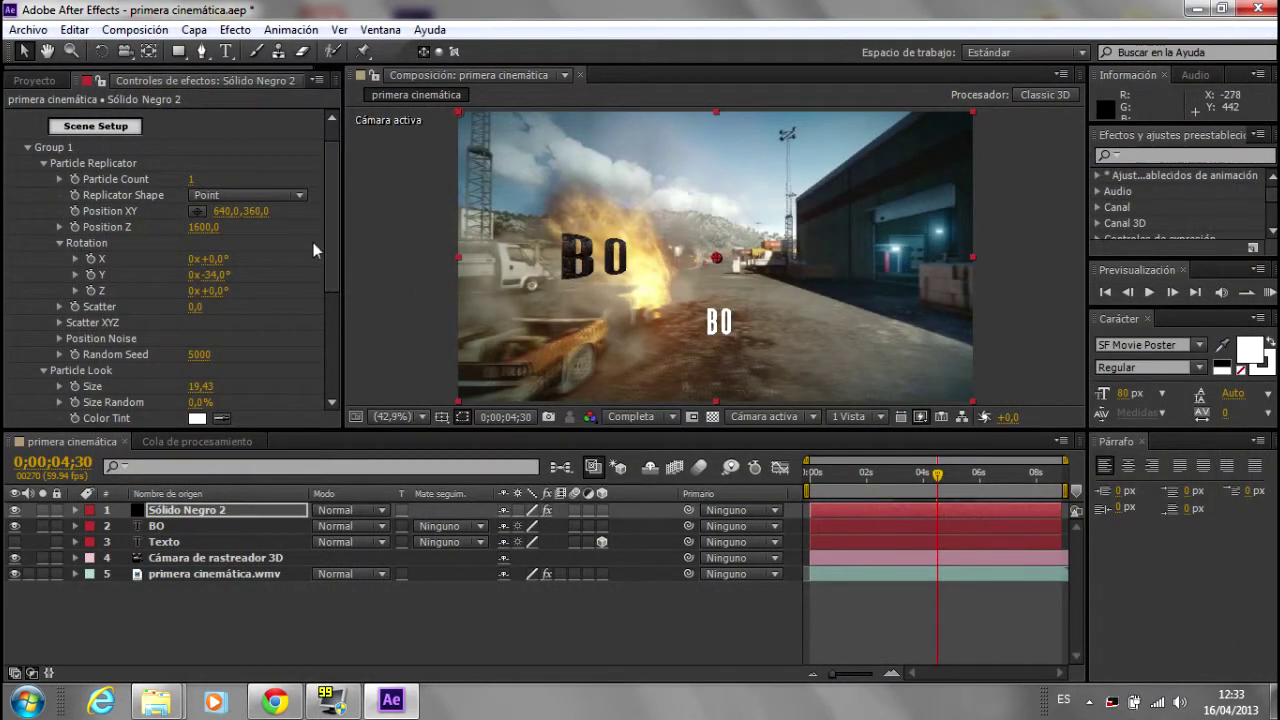
{"action": "left_click", "coordinate": [164, 542]}
Step: Show Texto's Position (3593,3, 1486,4, 784,7), then reselect the Sólido Negro 2 layer
{"action": "left_click", "coordinate": [175, 510]}
{"action": "left_click", "coordinate": [165, 541]}
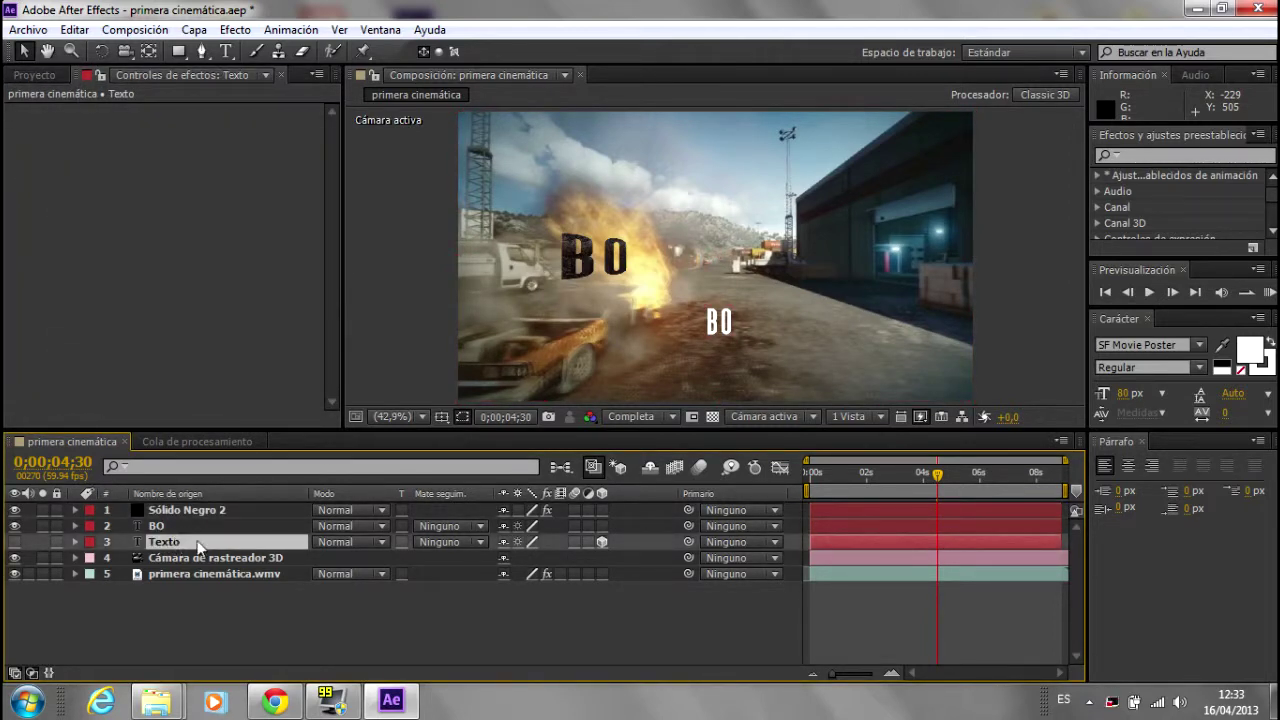
{"action": "key", "text": "p"}
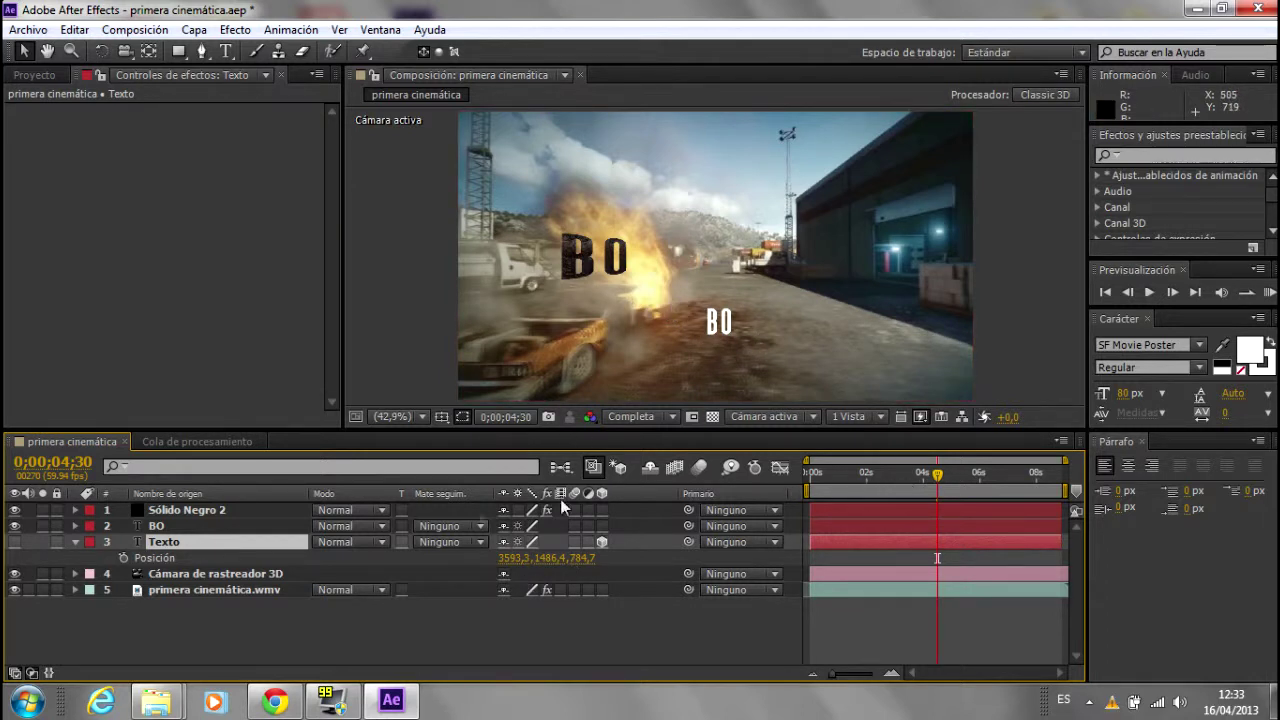
{"action": "left_click", "coordinate": [160, 510]}
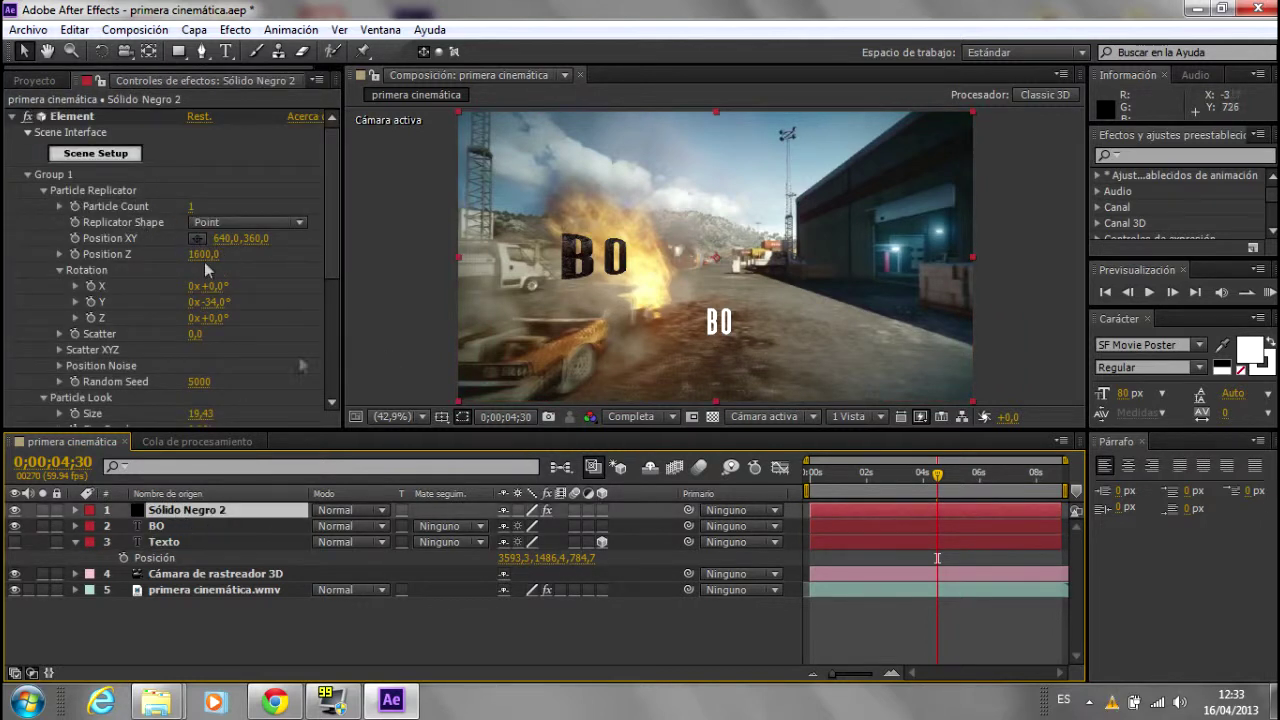
Step: Copy Texto's Z 784,7 and Y 1486,4 into Element's Position Z and Y
{"action": "left_click", "coordinate": [583, 557]}
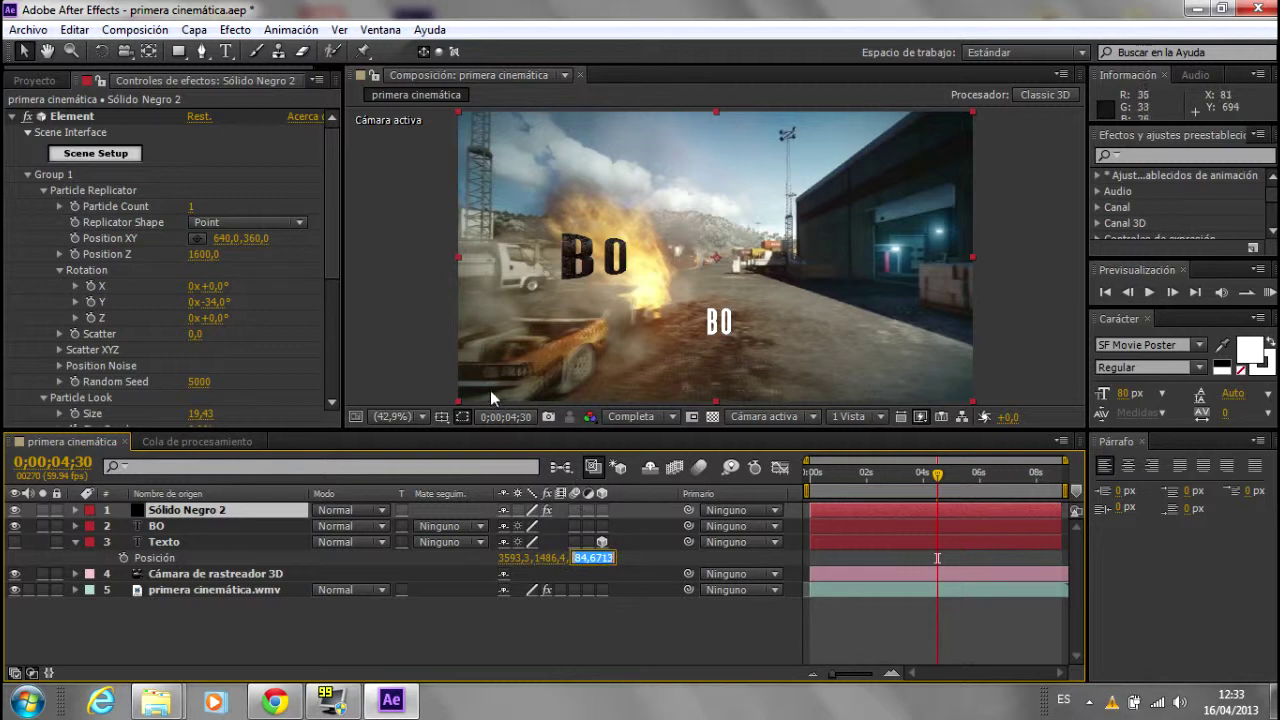
{"action": "left_click", "coordinate": [204, 254]}
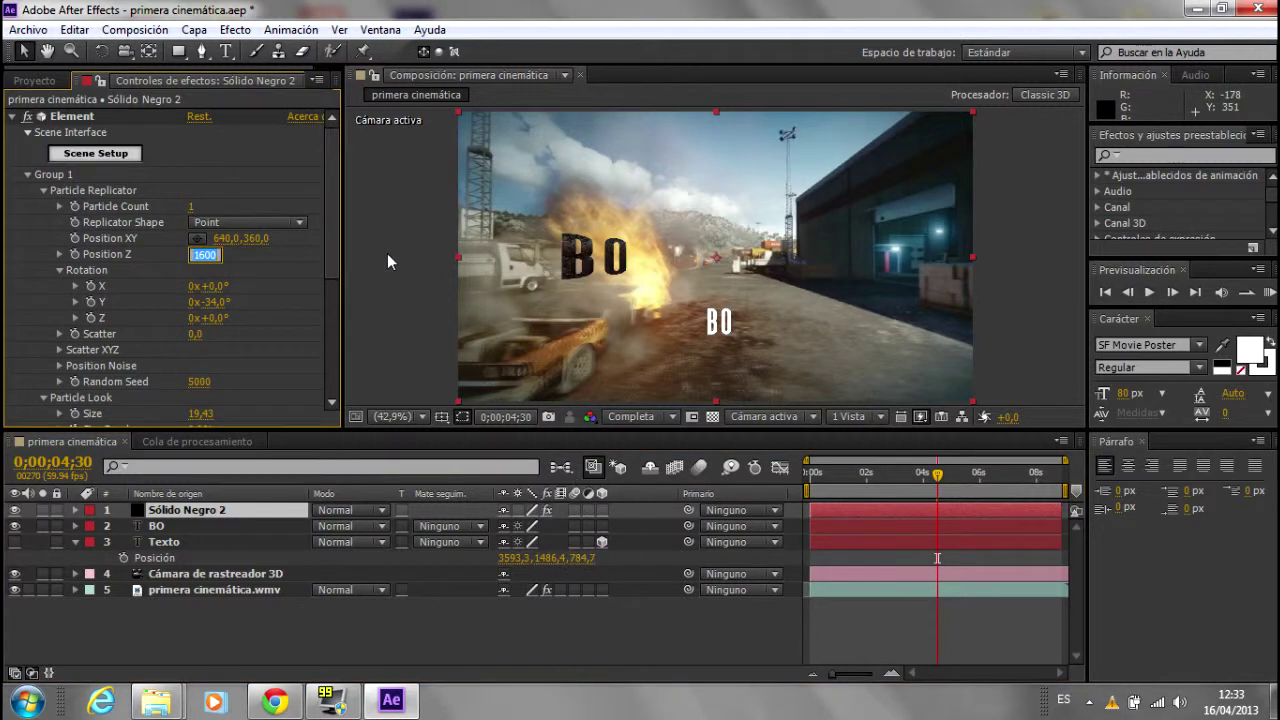
{"action": "key", "text": "ctrl+v"}
{"action": "key", "text": "Return"}
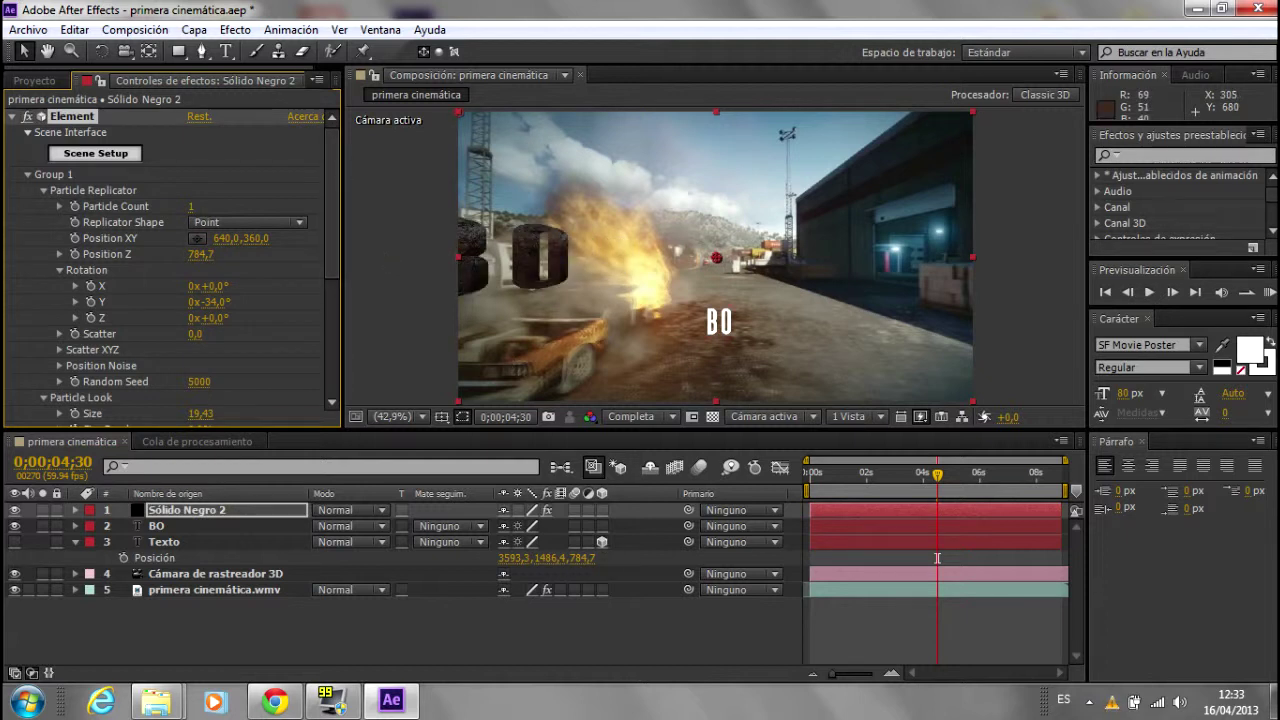
{"action": "left_click", "coordinate": [560, 557]}
{"action": "key", "text": "ctrl+c"}
{"action": "left_click", "coordinate": [258, 238]}
{"action": "key", "text": "ctrl+v"}
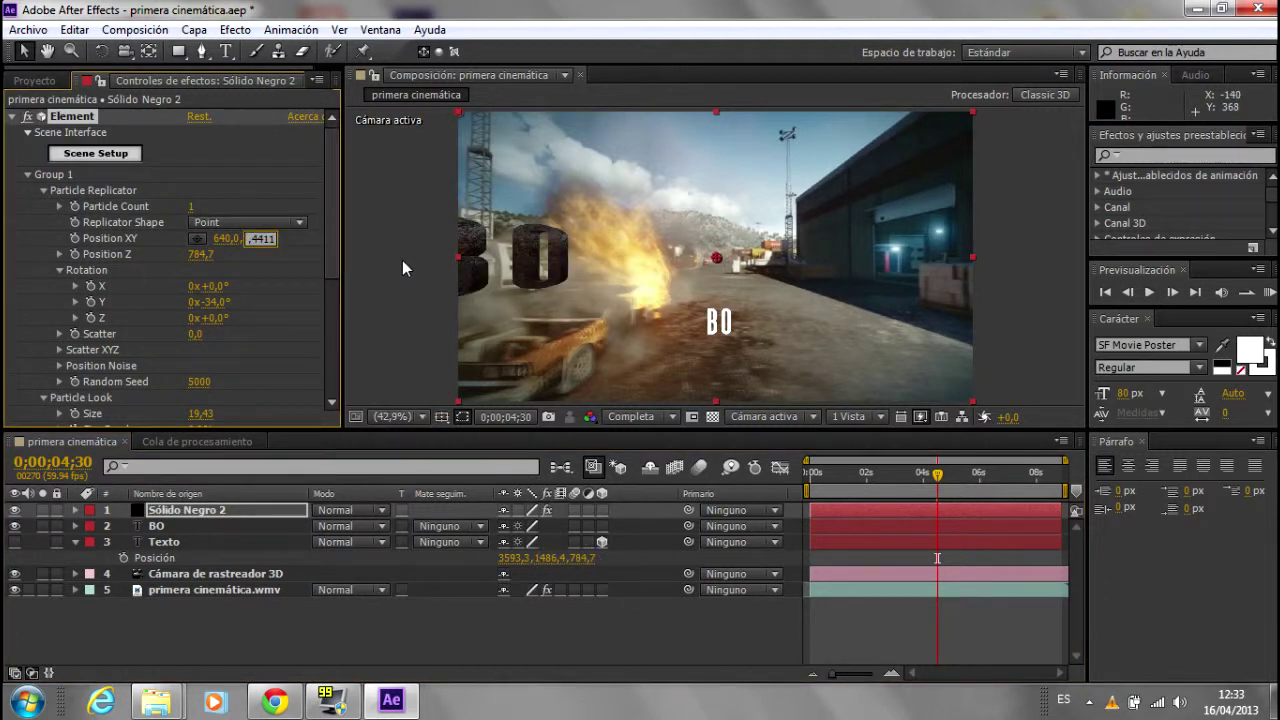
{"action": "key", "text": "Return"}
Step: Copy Texto's X 3593,3 into Element's Position X and set Rotation Y to 0
{"action": "left_click", "coordinate": [533, 557]}
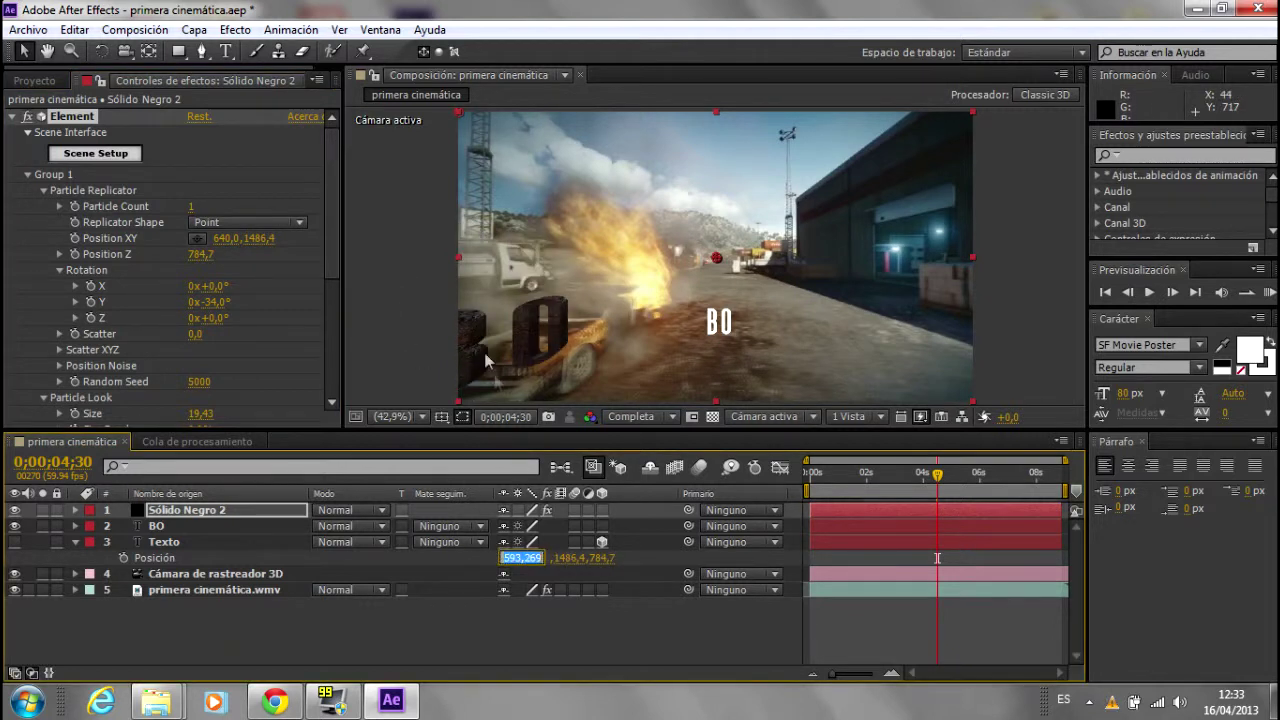
{"action": "key", "text": "ctrl+c"}
{"action": "left_click", "coordinate": [222, 238]}
{"action": "key", "text": "ctrl+v"}
{"action": "key", "text": "Return"}
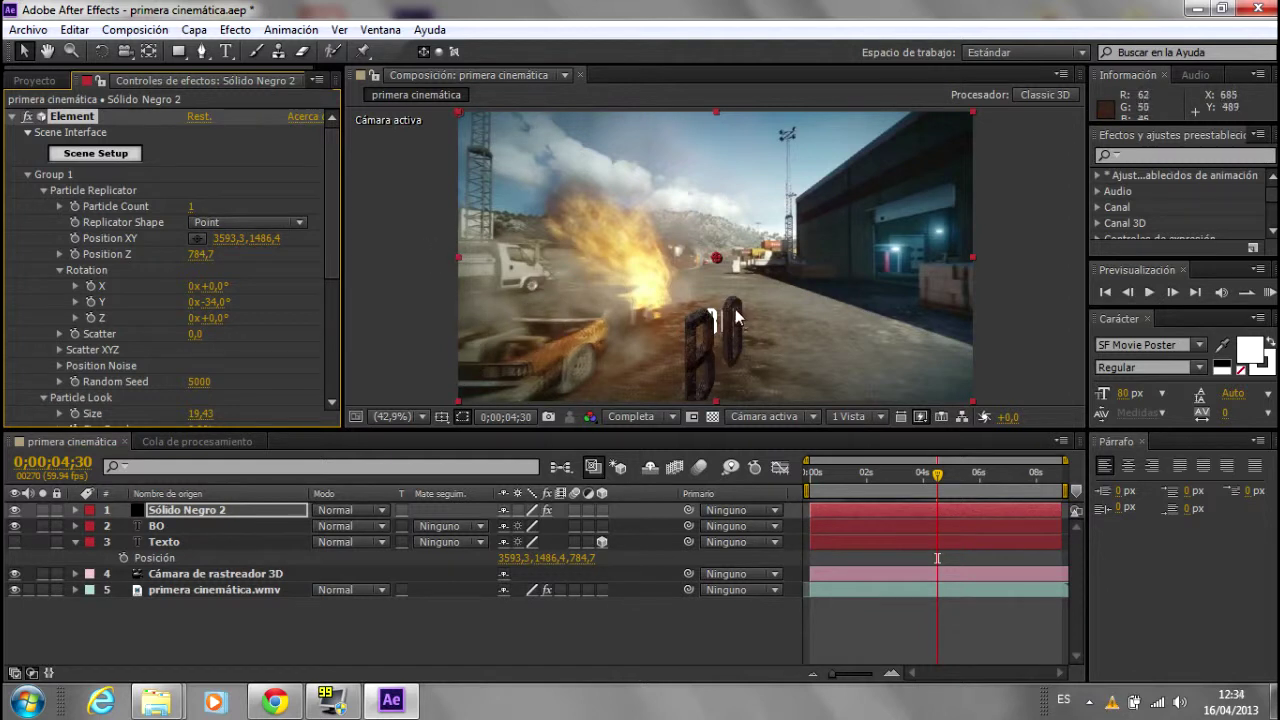
{"action": "left_click", "coordinate": [210, 301]}
{"action": "type", "text": "0"}
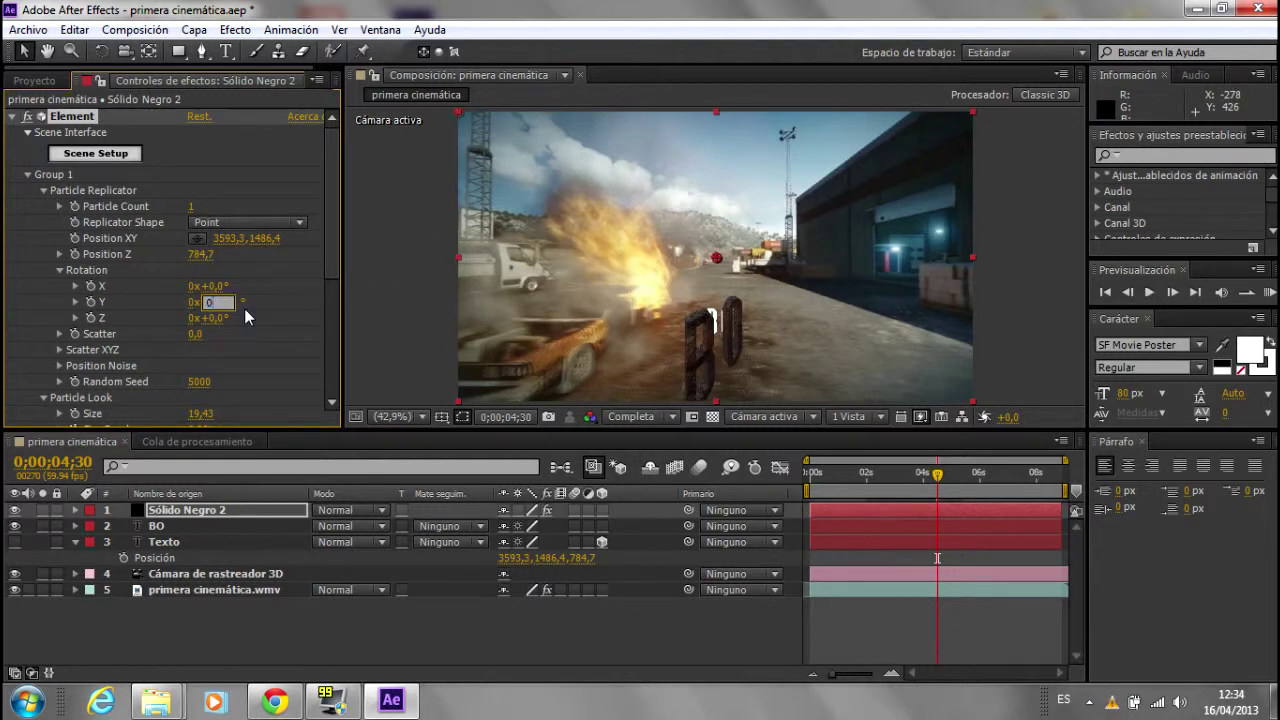
{"action": "key", "text": "Return"}
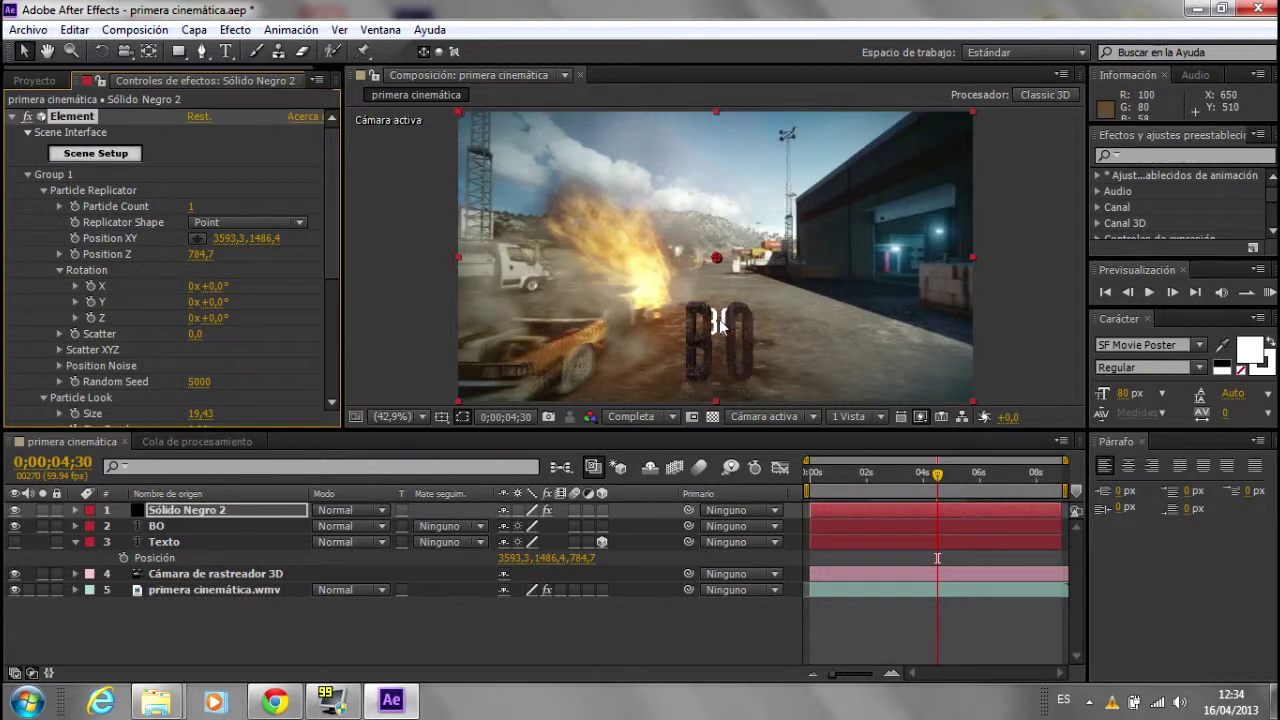
Step: Hide the flat white BO layer, collapse Texto, and save the project via Archivo > Guardar
{"action": "left_click", "coordinate": [15, 526]}
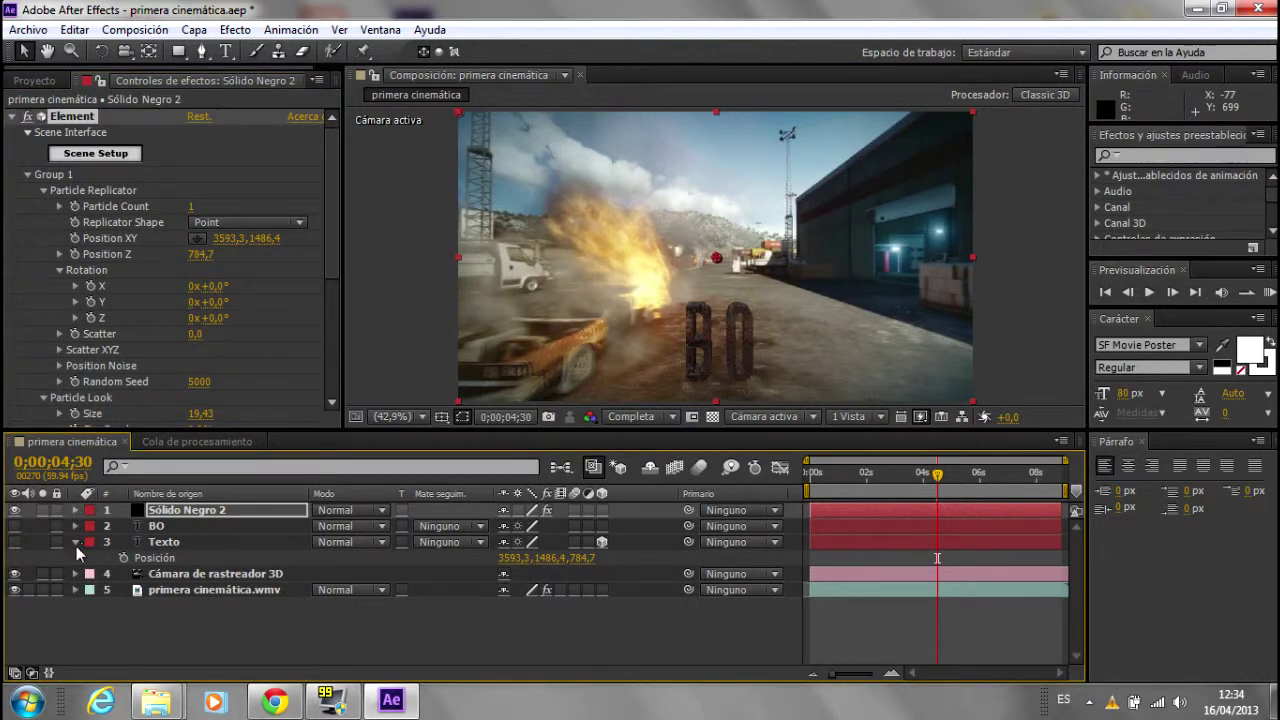
{"action": "left_click", "coordinate": [76, 542]}
{"action": "left_click", "coordinate": [28, 30]}
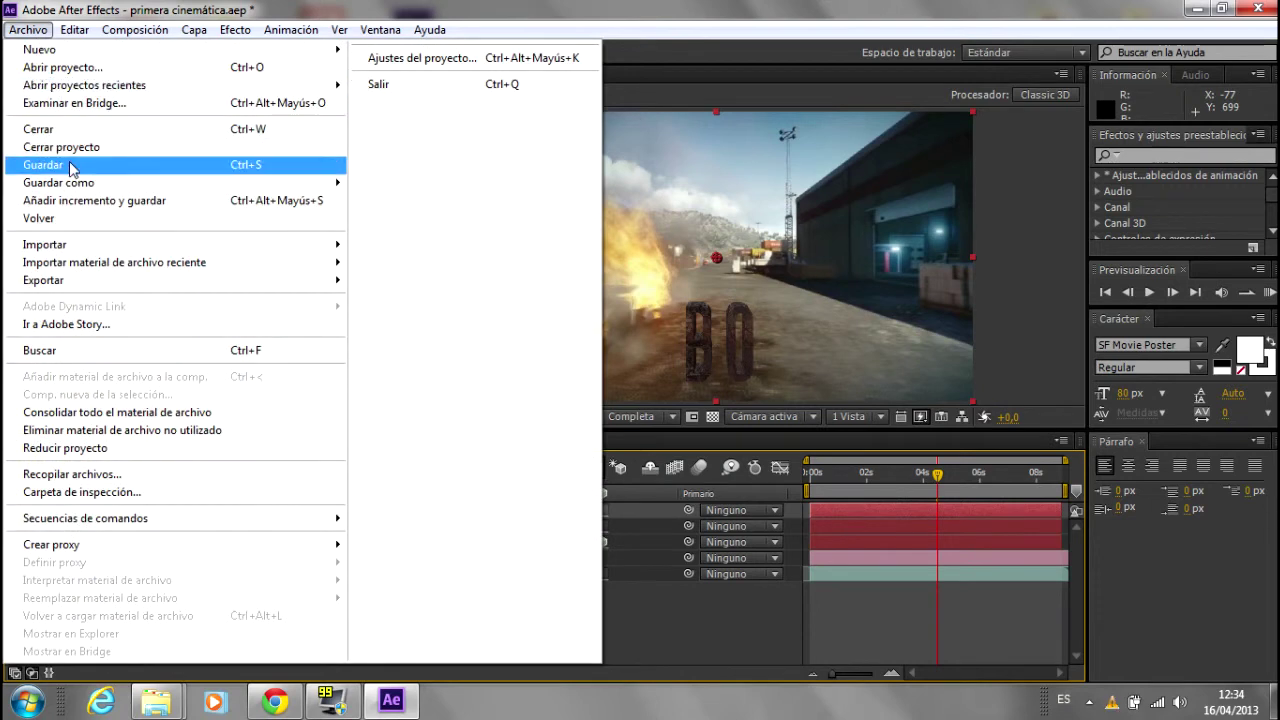
{"action": "left_click", "coordinate": [45, 165]}
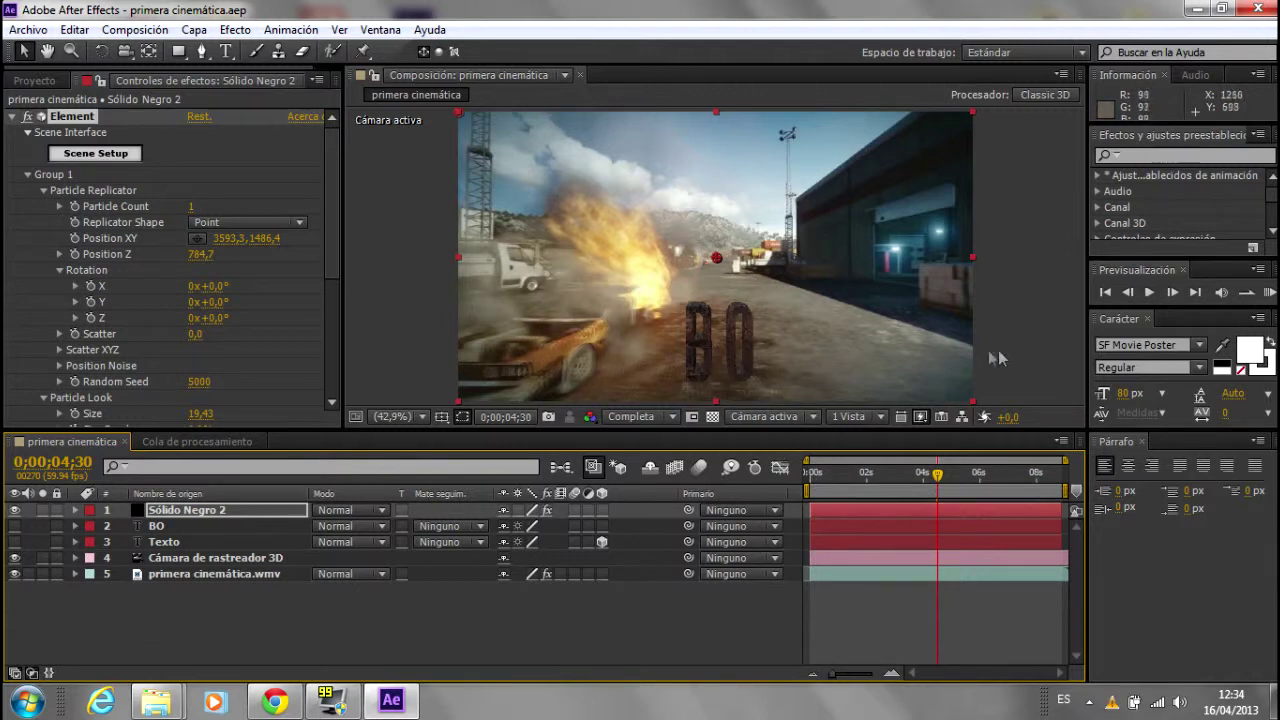
{"action": "left_click", "coordinate": [920, 478]}
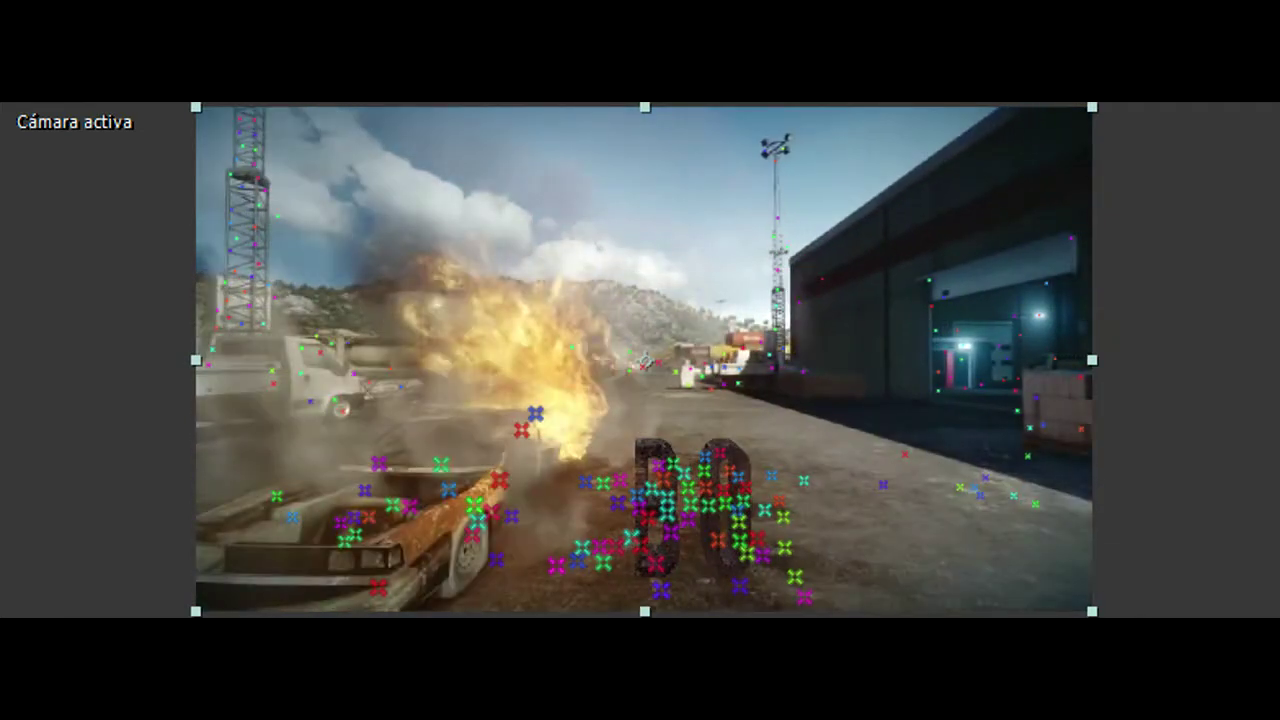
Step: Play the composition from 0;00;03;55 to watch the rusty BO text on the ground
{"action": "key", "text": "space"}
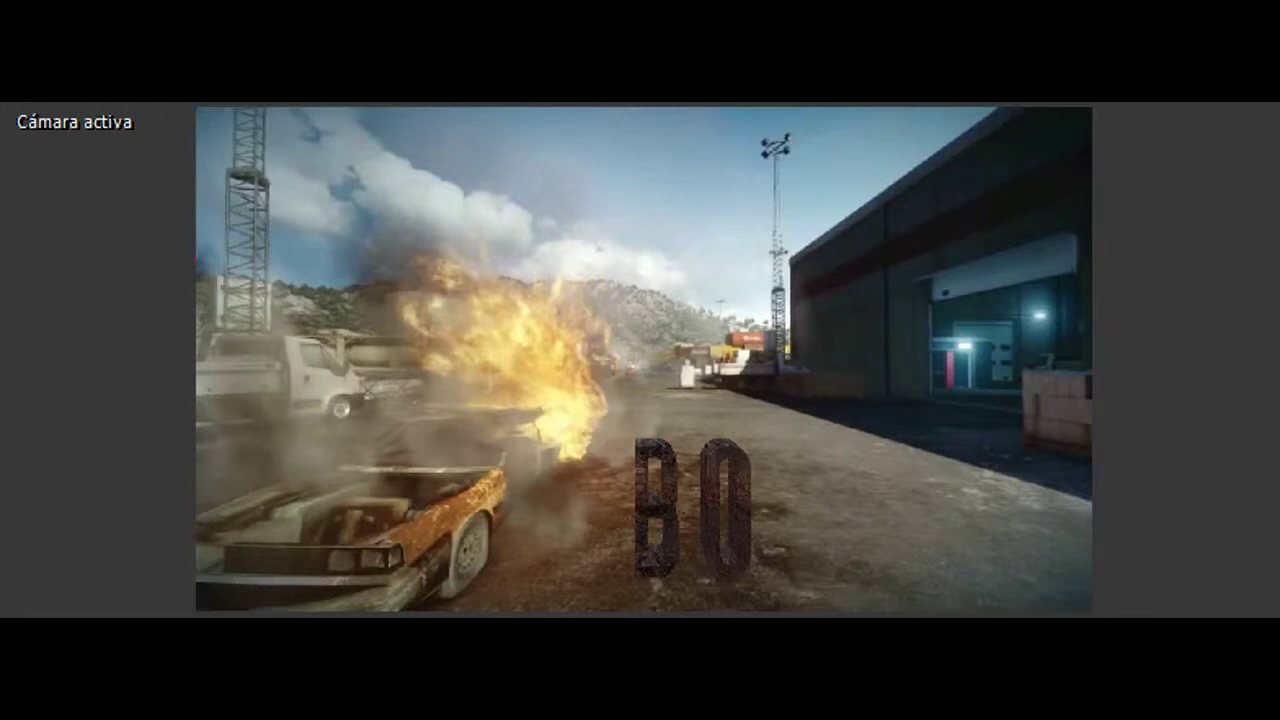
Step: Stop playback on a frame showing the BO letters beside the burning car
{"action": "key", "text": "space"}
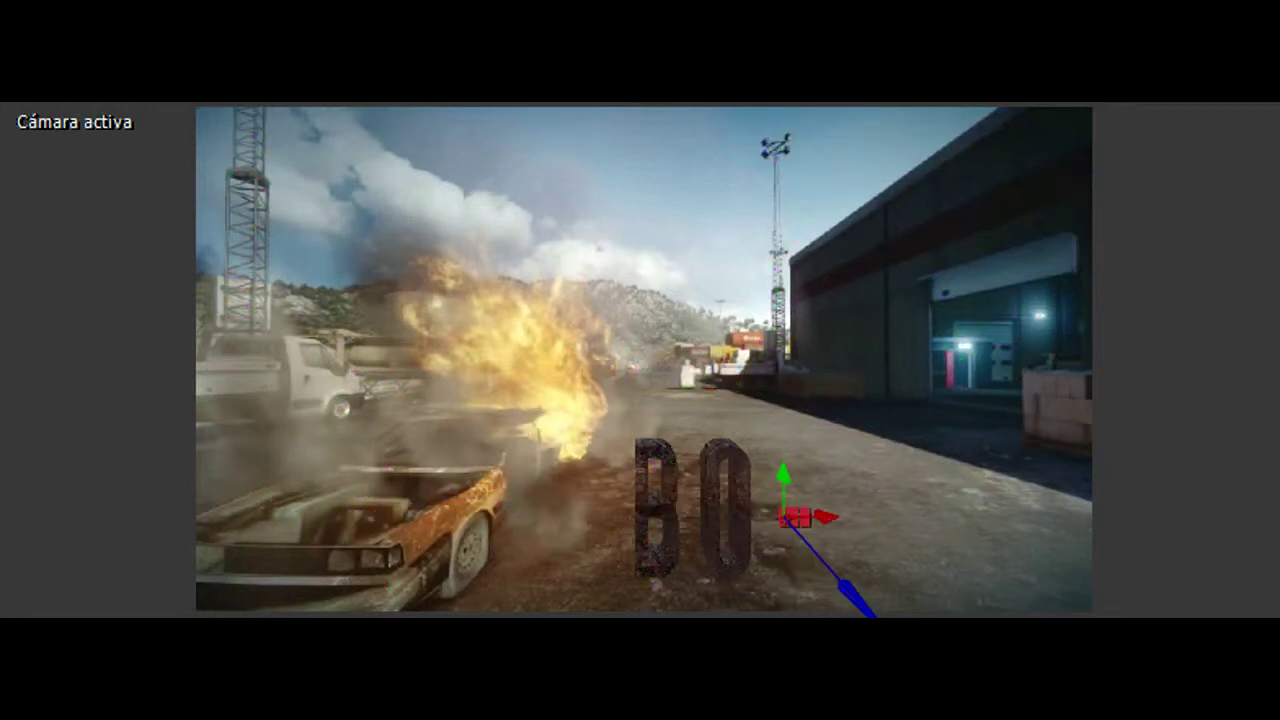
Step: Type 'TEXTO' into the text layer and commit it
{"action": "type", "text": "TEXTO"}
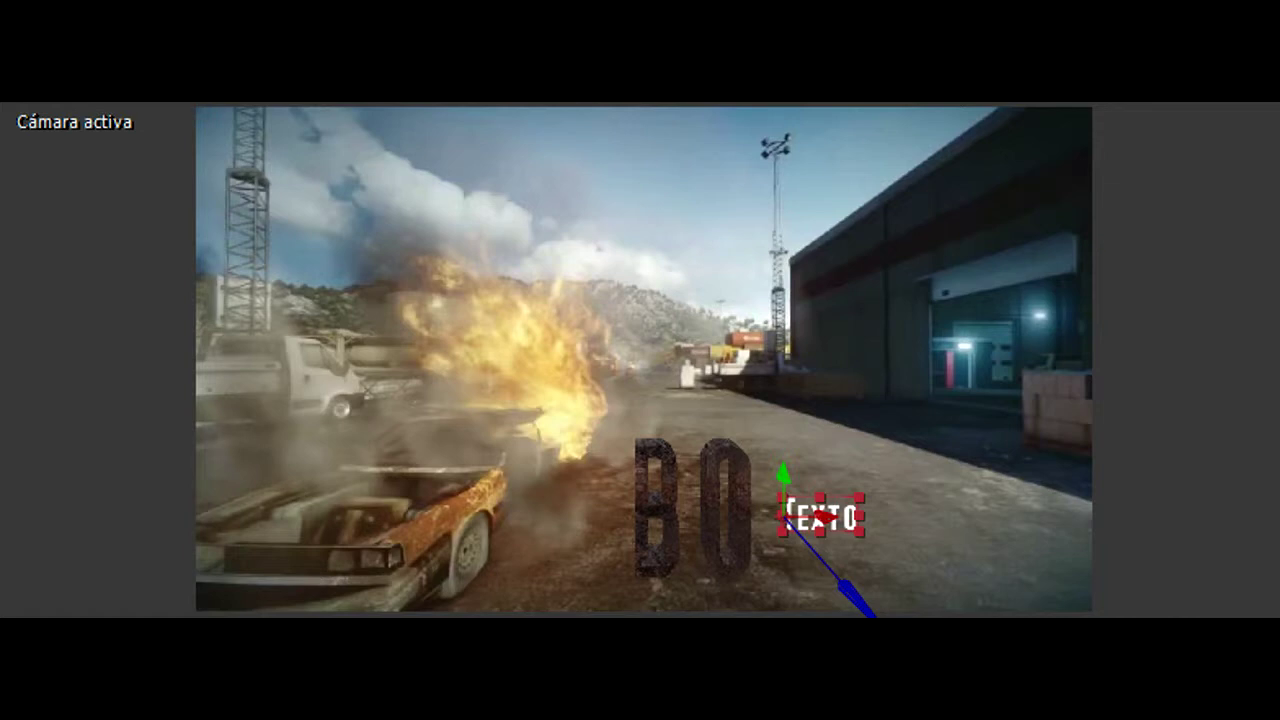
{"action": "key", "text": "Escape"}
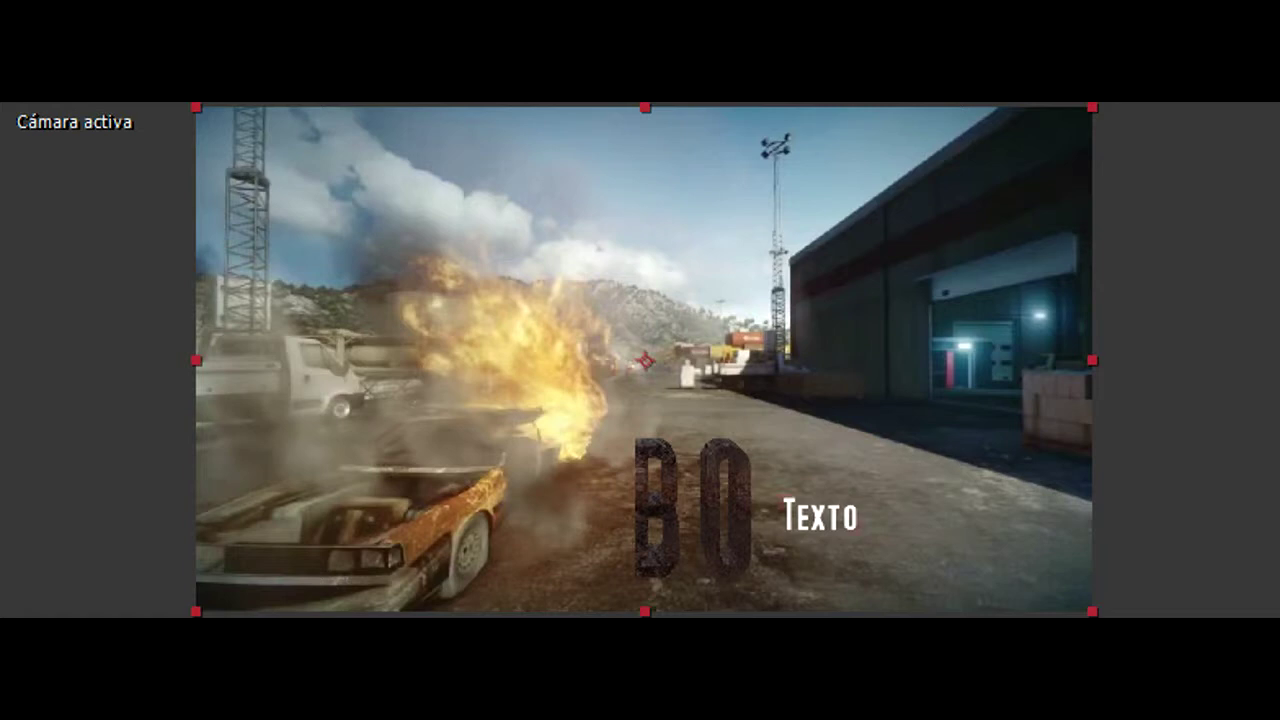
Step: Deselect the Texto text and the footage layer
{"action": "left_click", "coordinate": [6, 363]}
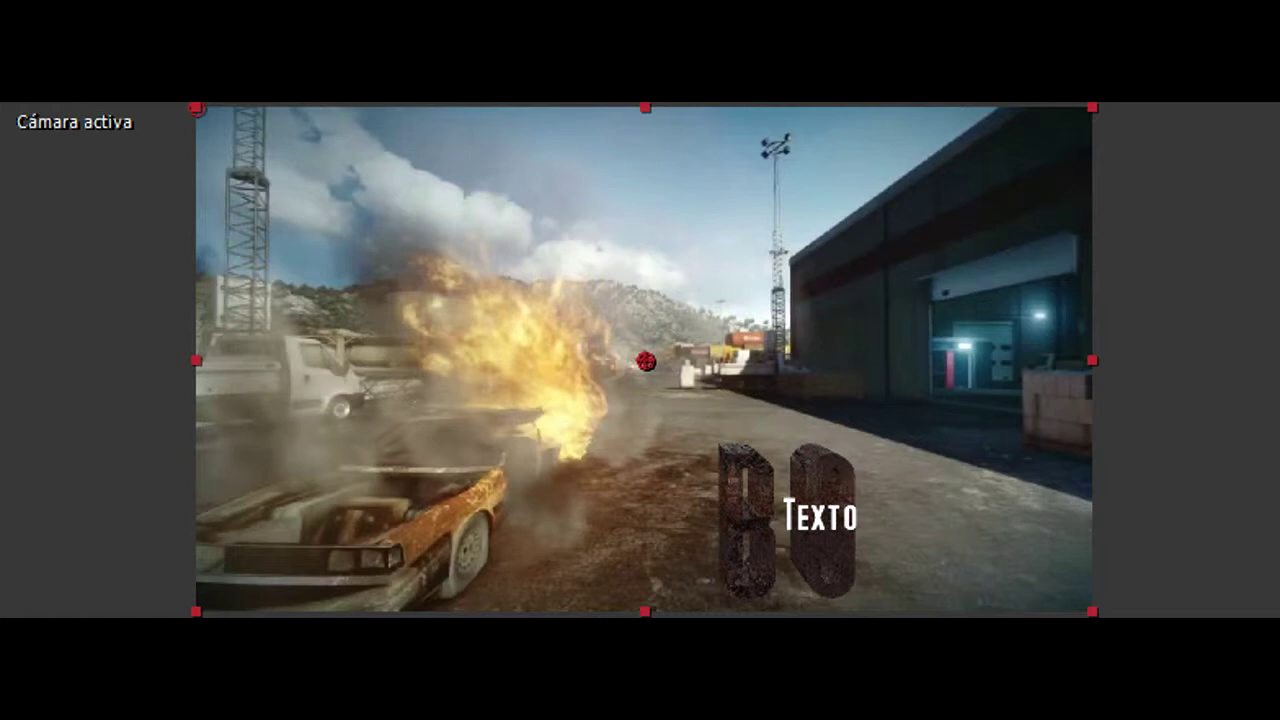
{"action": "key", "text": "Escape"}
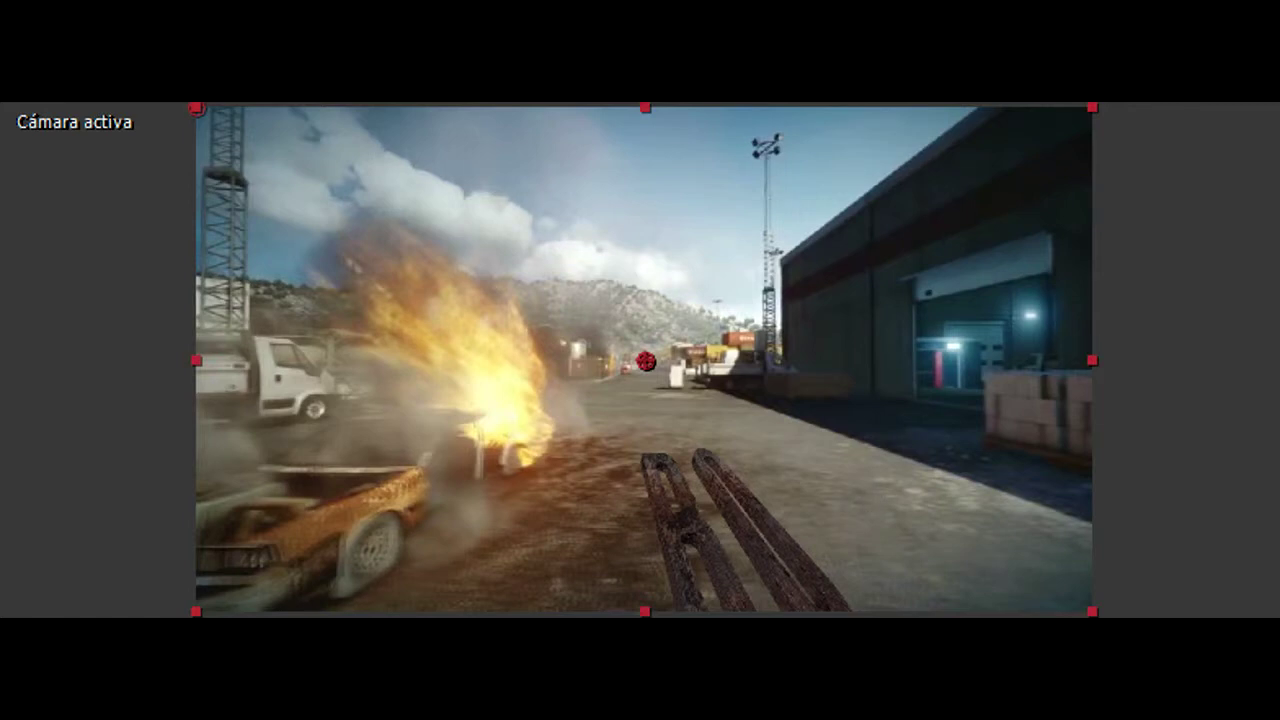
Step: Clear the selection in the composition preview with the BO letters lying on the road
{"action": "left_click", "coordinate": [801, 294]}
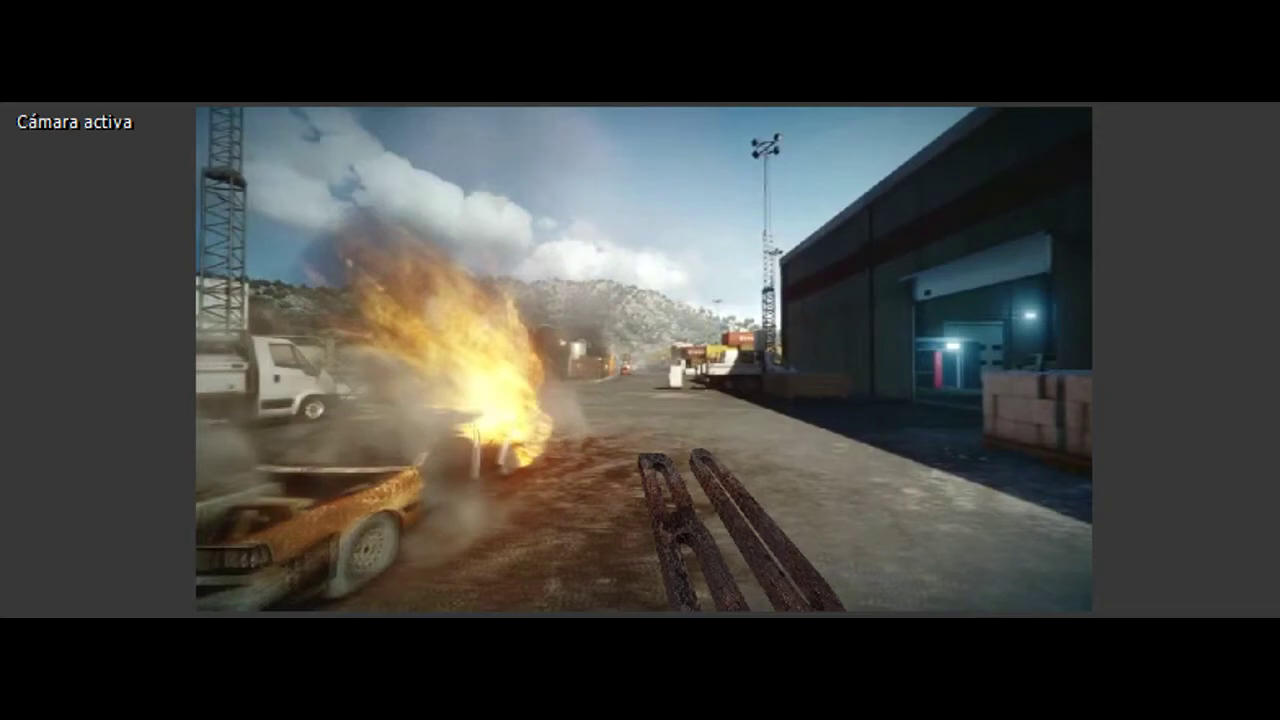
Step: Exit the full-screen preview, pausing at 0;00;03;59 with the workspace restored
{"action": "key", "text": "space"}
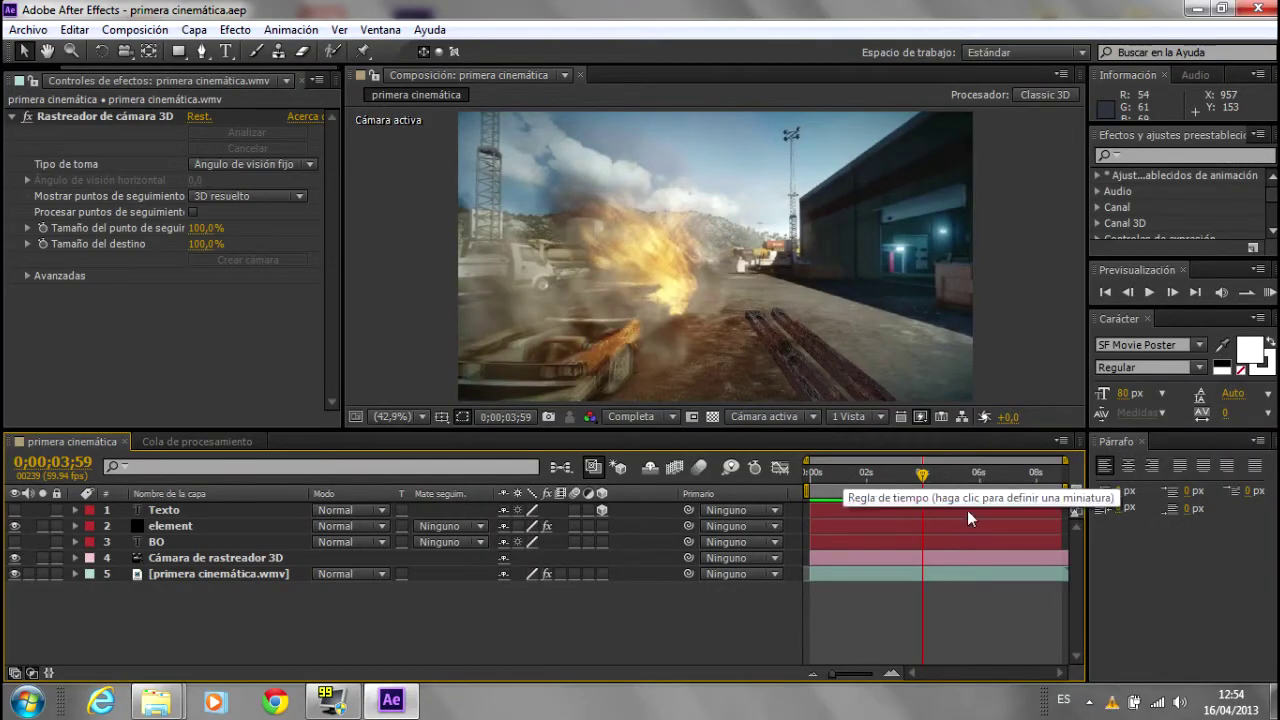
Step: Scrub between the clip start and about 7.5 seconds, checking the BO letters stay on the ground
{"action": "left_click_drag", "start_coordinate": [928, 480], "coordinate": [832, 481]}
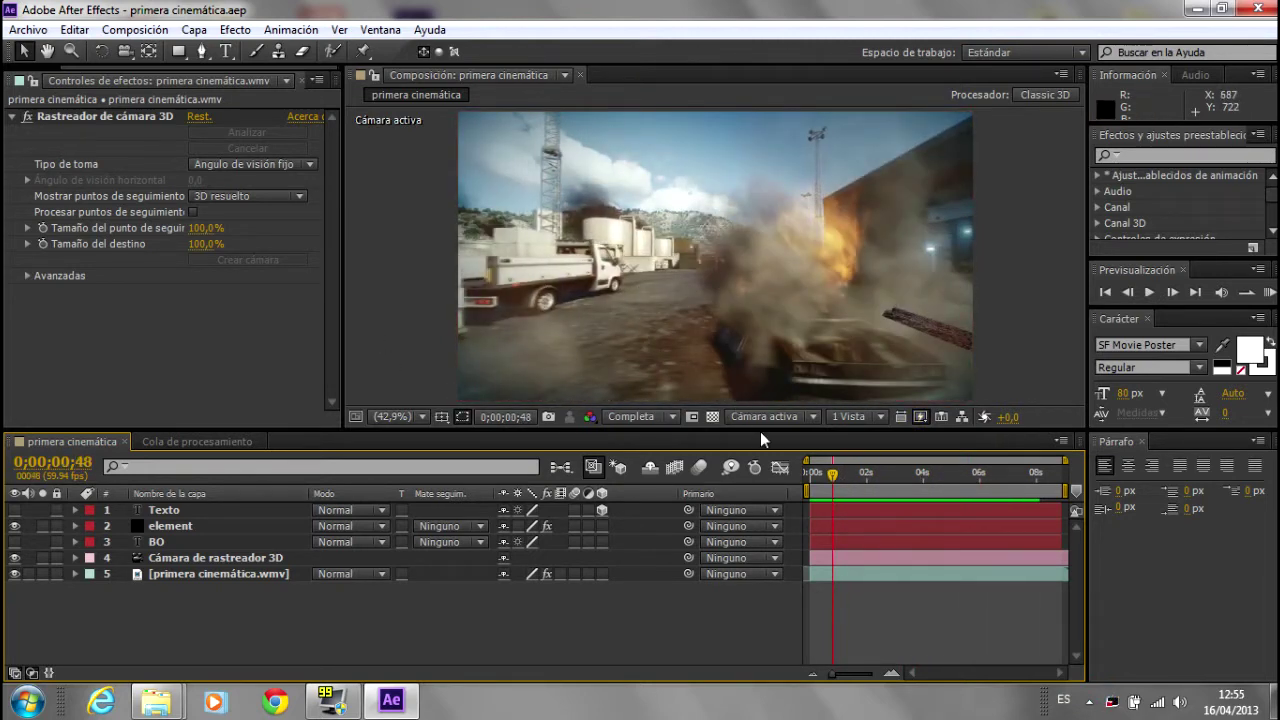
{"action": "left_click", "coordinate": [823, 475]}
{"action": "left_click_drag", "start_coordinate": [824, 479], "coordinate": [835, 479]}
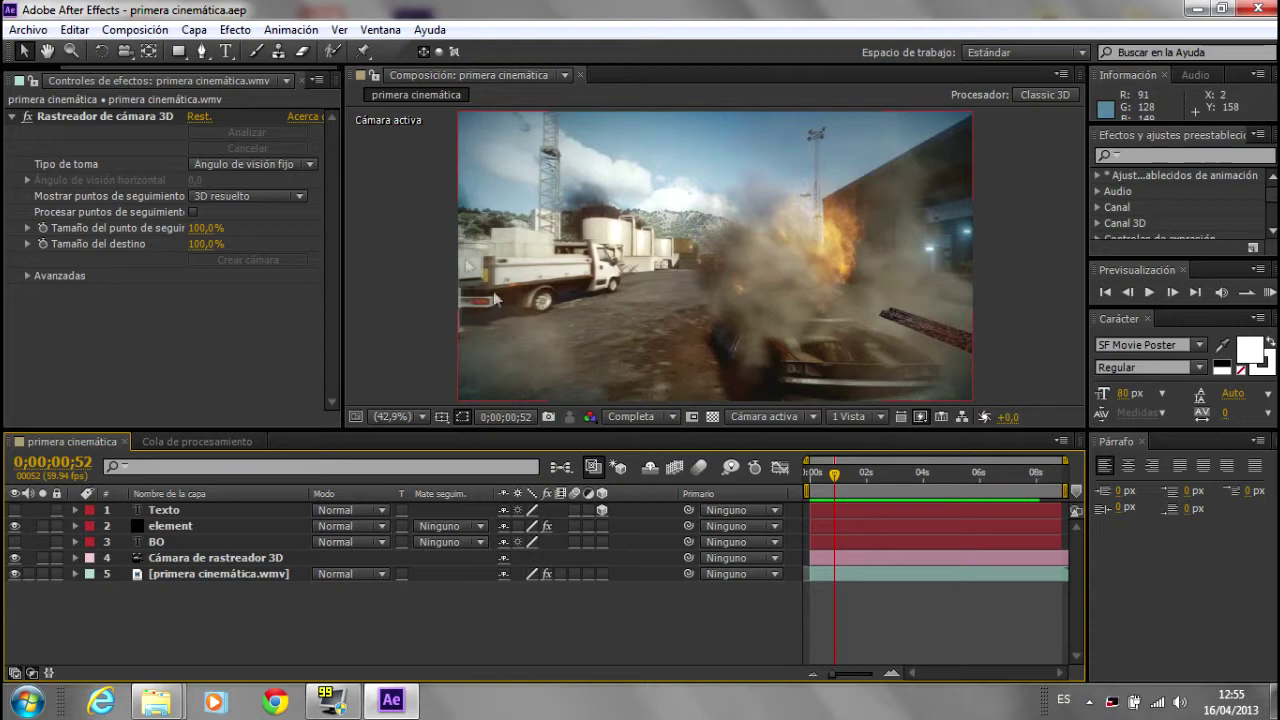
{"action": "left_click_drag", "start_coordinate": [857, 478], "coordinate": [978, 478]}
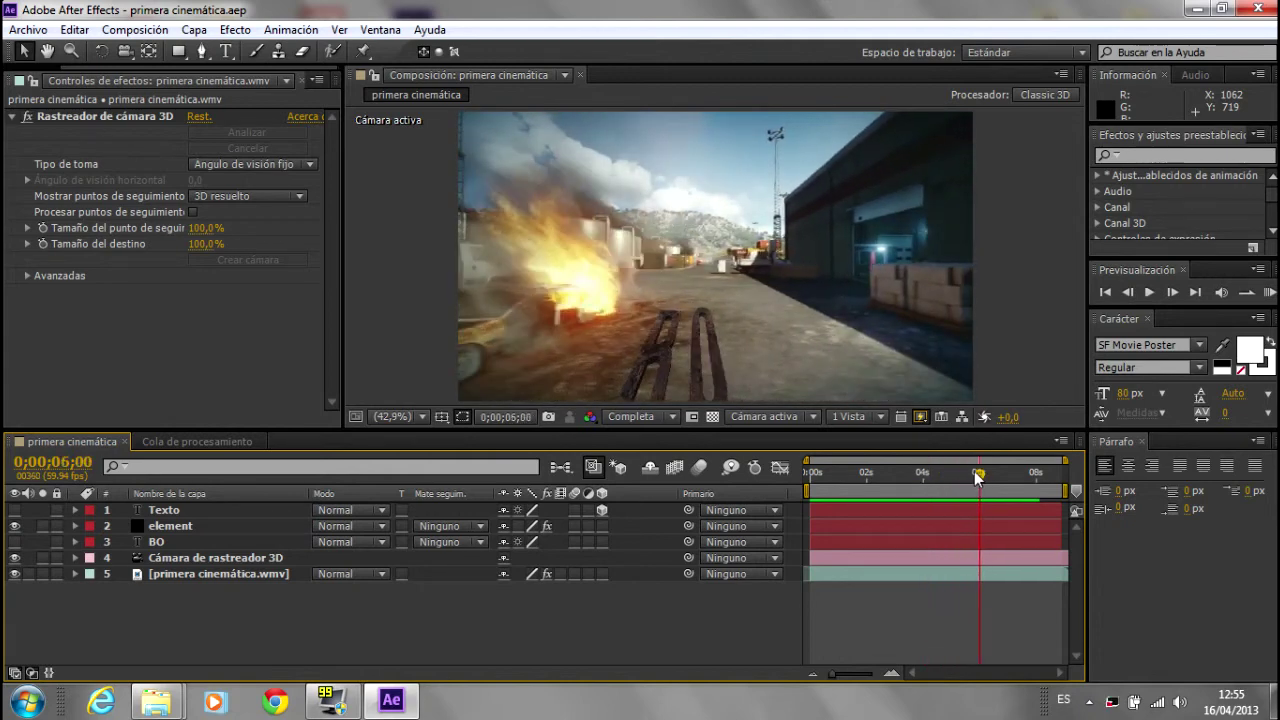
{"action": "left_click_drag", "start_coordinate": [978, 478], "coordinate": [888, 478]}
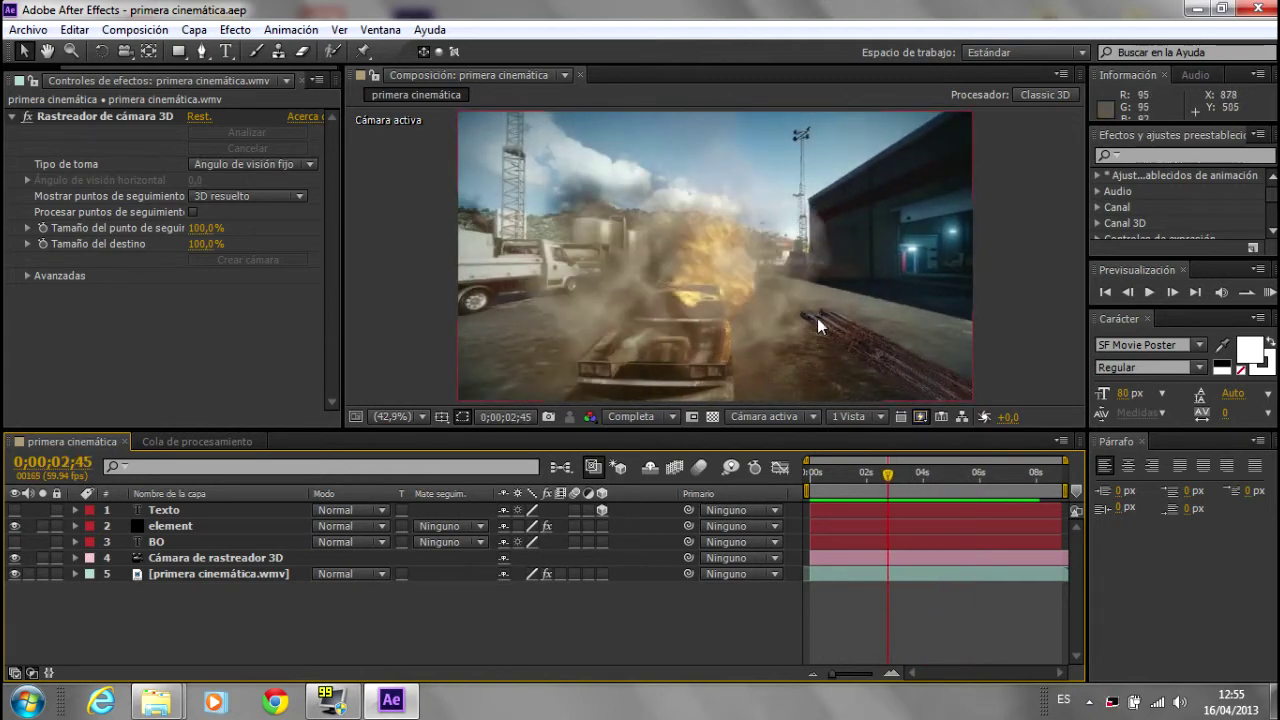
{"action": "left_click_drag", "start_coordinate": [886, 476], "coordinate": [1022, 479]}
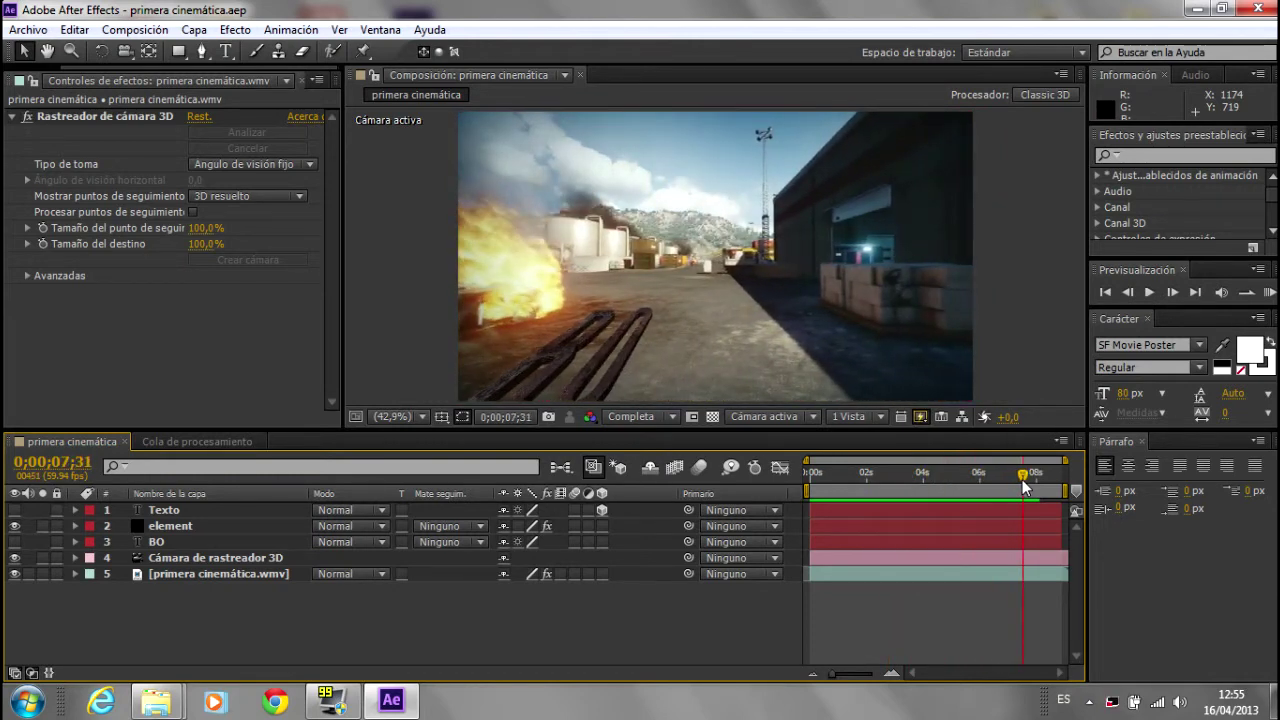
{"action": "left_click_drag", "start_coordinate": [1023, 478], "coordinate": [1024, 478]}
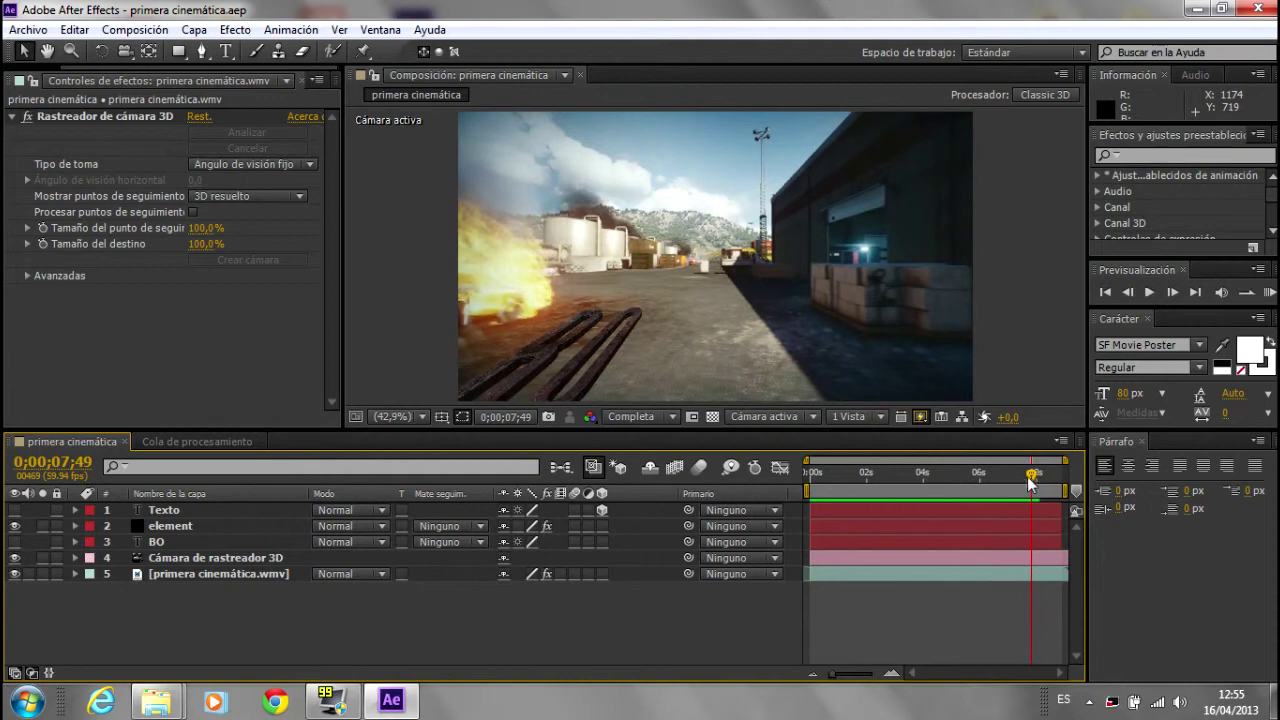
{"action": "left_click_drag", "start_coordinate": [1023, 478], "coordinate": [831, 474]}
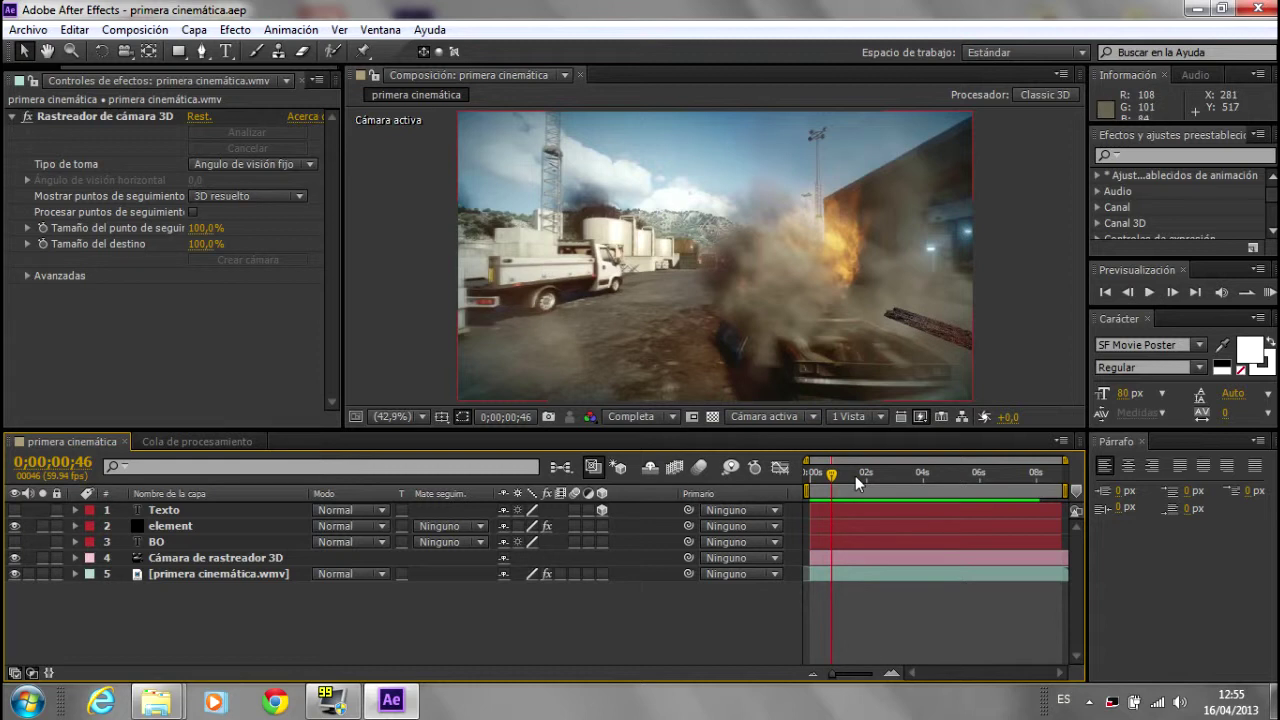
Step: Play a short preview, check frames around 2.9 and 4.8 seconds, then select the game footage layer
{"action": "key", "text": "space"}
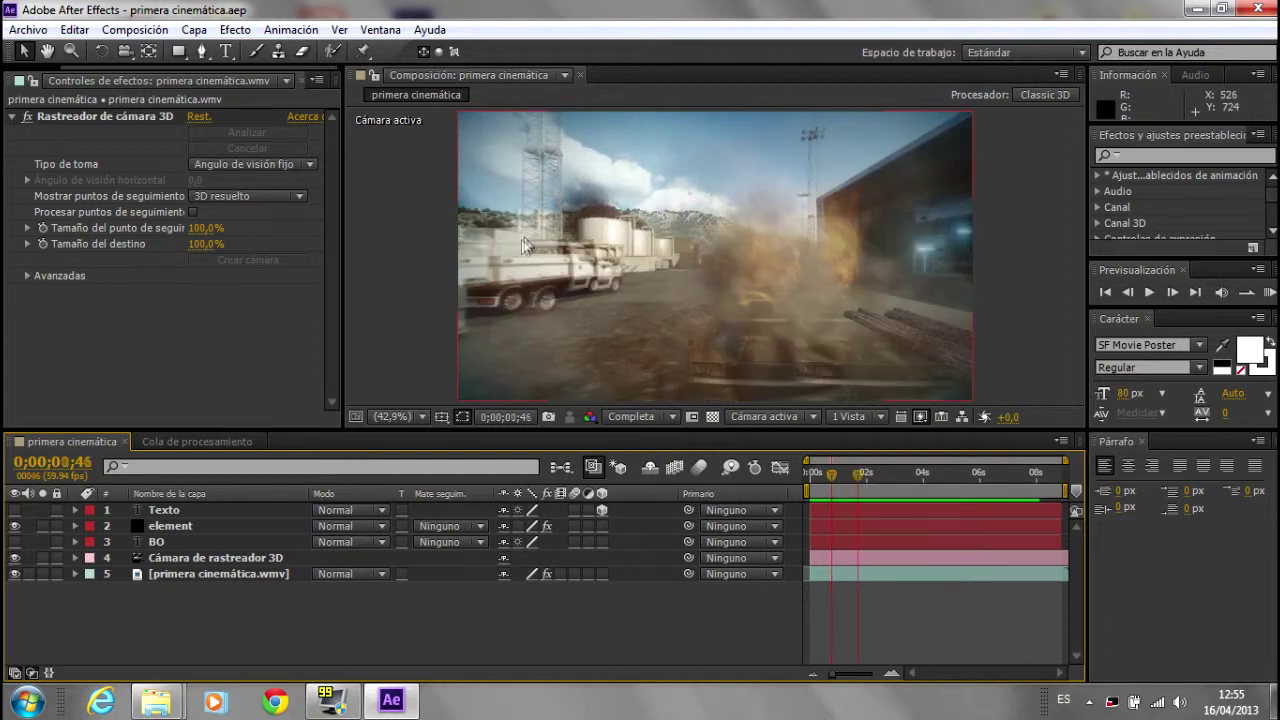
{"action": "key", "text": "space"}
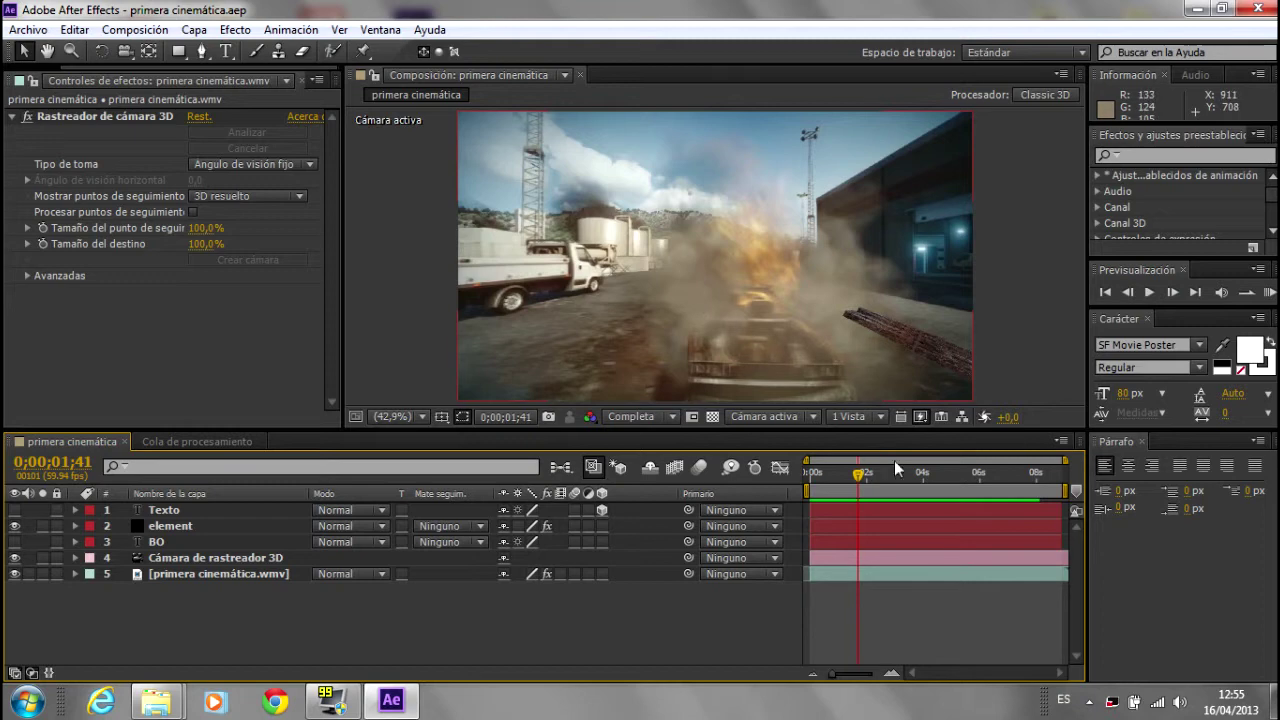
{"action": "left_click", "coordinate": [892, 470]}
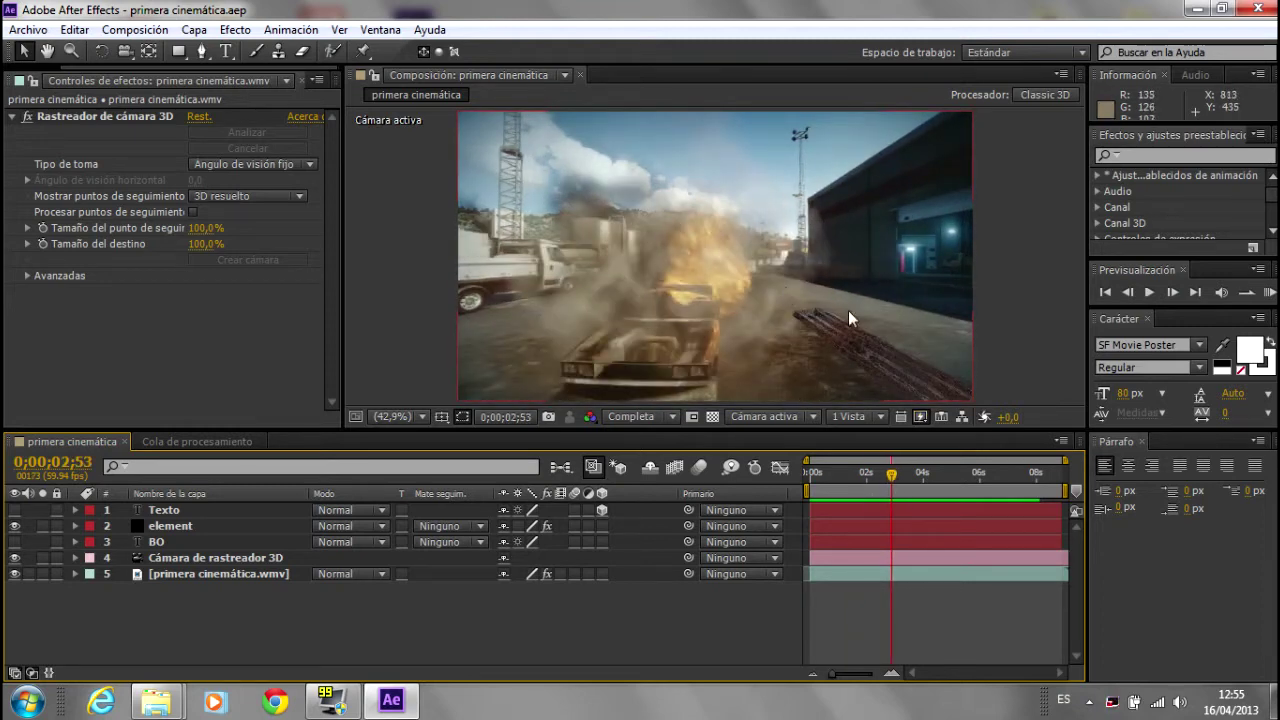
{"action": "left_click_drag", "start_coordinate": [881, 478], "coordinate": [841, 471]}
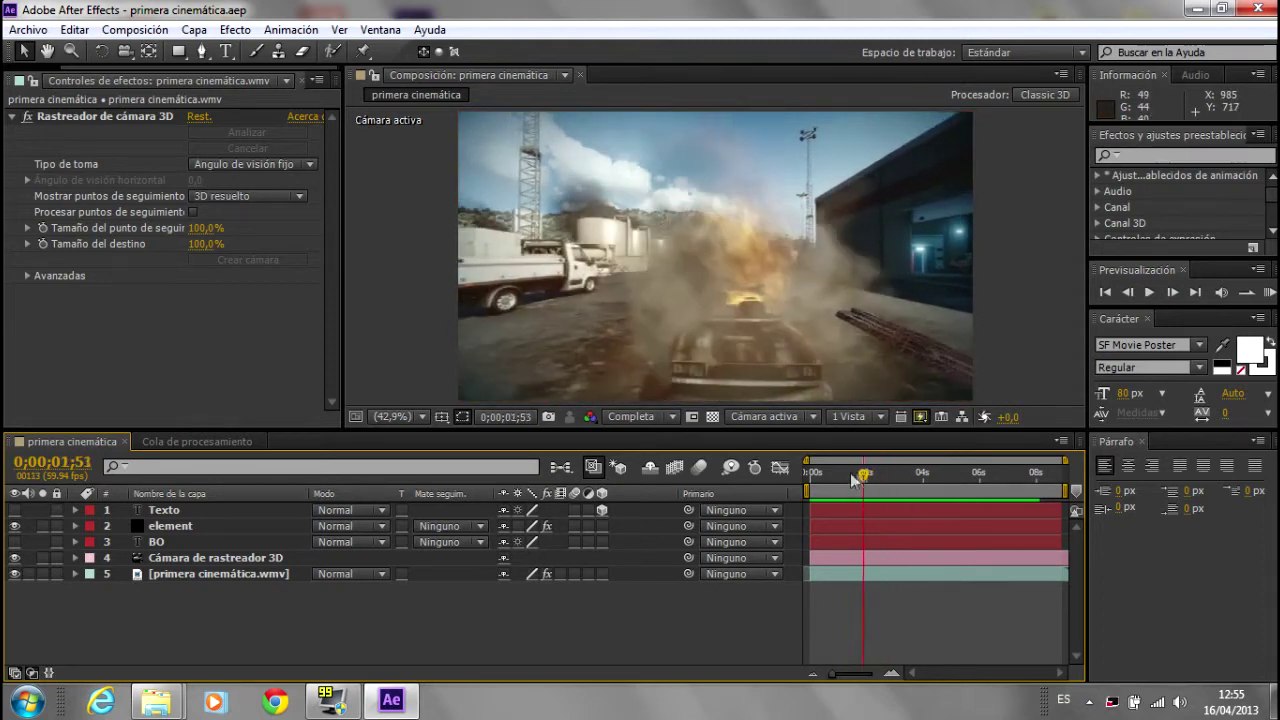
{"action": "left_click", "coordinate": [921, 473]}
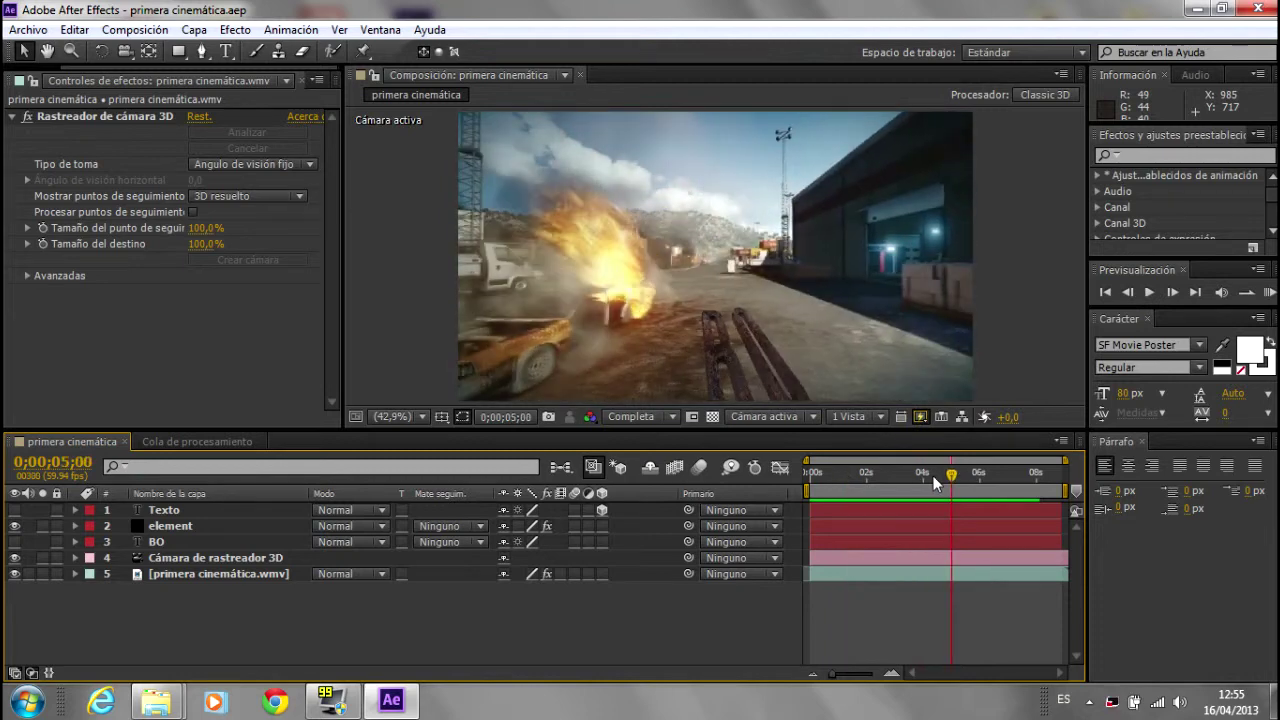
{"action": "left_click", "coordinate": [858, 473]}
{"action": "left_click", "coordinate": [223, 577]}
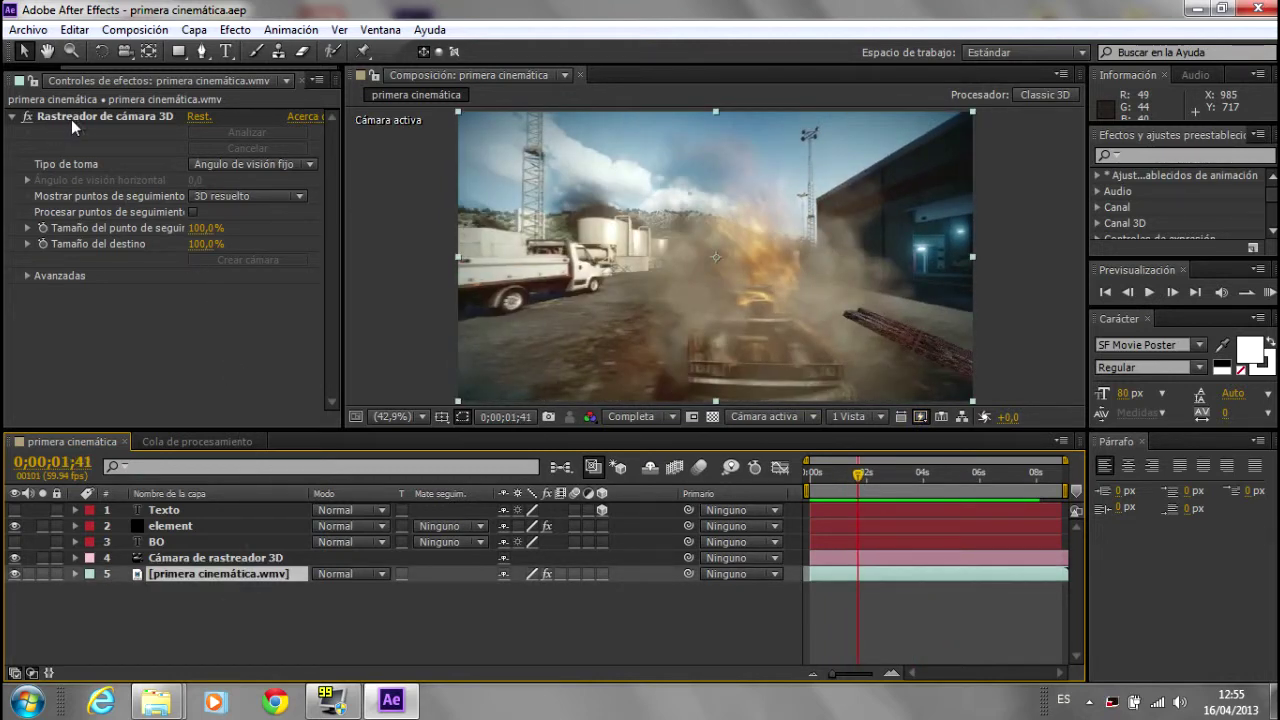
Step: Display the 3D Camera Tracker's track points, then hide them and move to about five seconds
{"action": "left_click", "coordinate": [97, 118]}
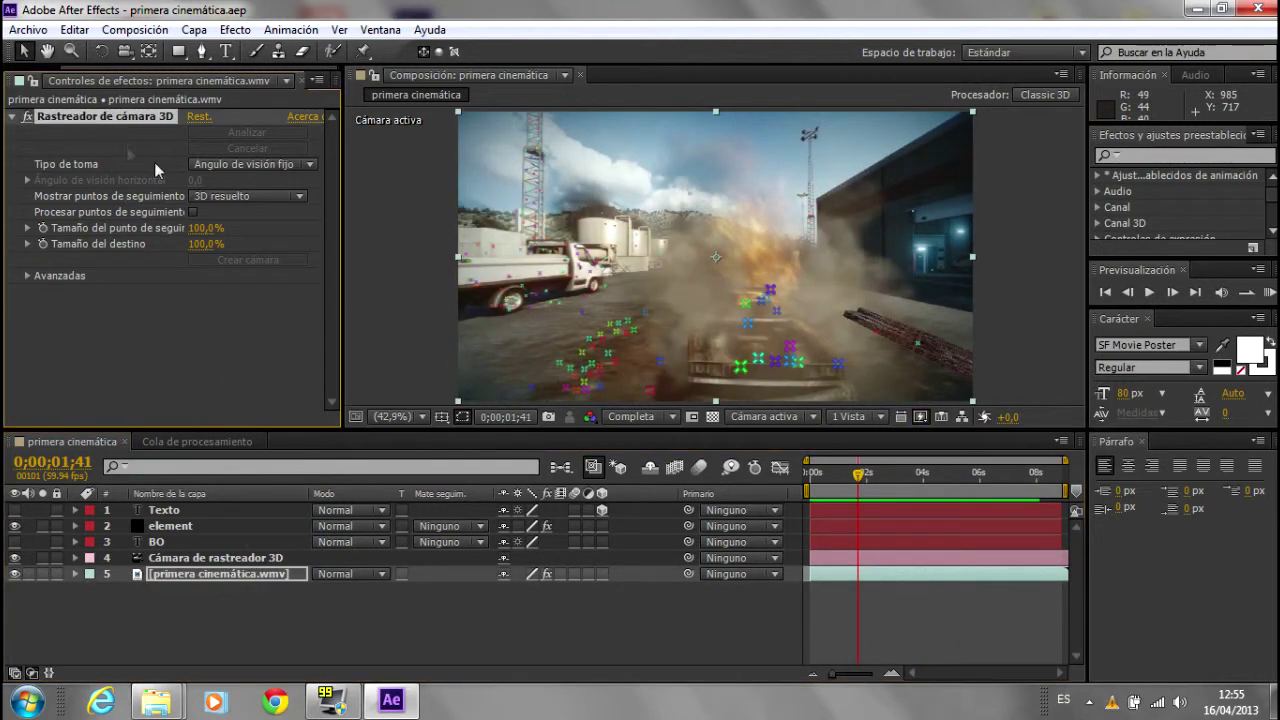
{"action": "left_click", "coordinate": [704, 597]}
{"action": "left_click_drag", "start_coordinate": [858, 473], "coordinate": [980, 485]}
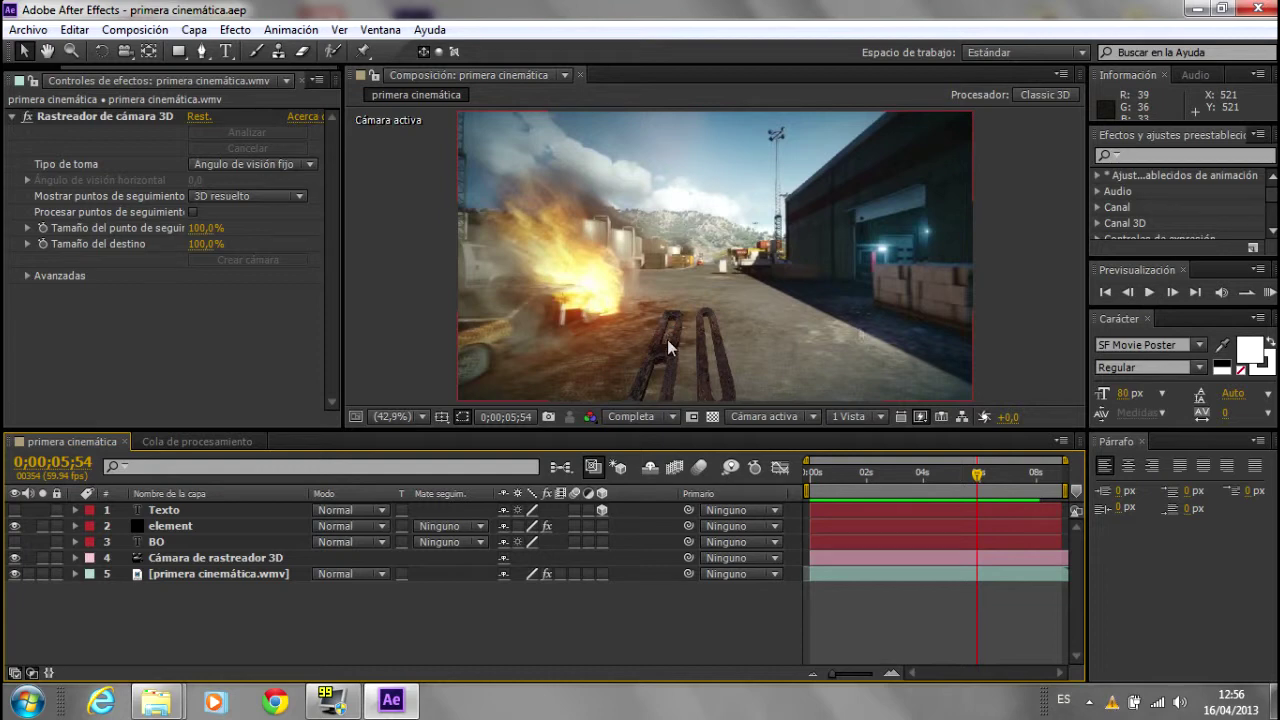
Step: Check the letters frame by frame just past six seconds, then around 2.3 seconds
{"action": "left_click_drag", "start_coordinate": [979, 477], "coordinate": [982, 477]}
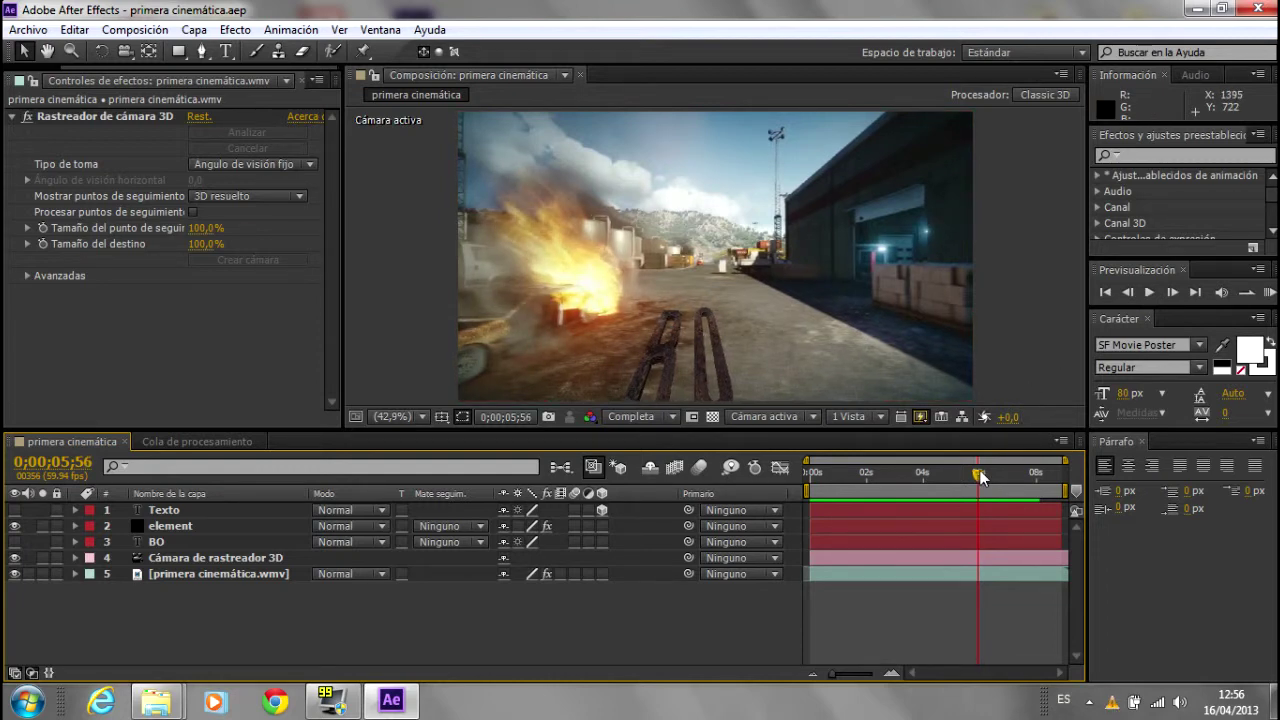
{"action": "left_click_drag", "start_coordinate": [982, 477], "coordinate": [979, 475]}
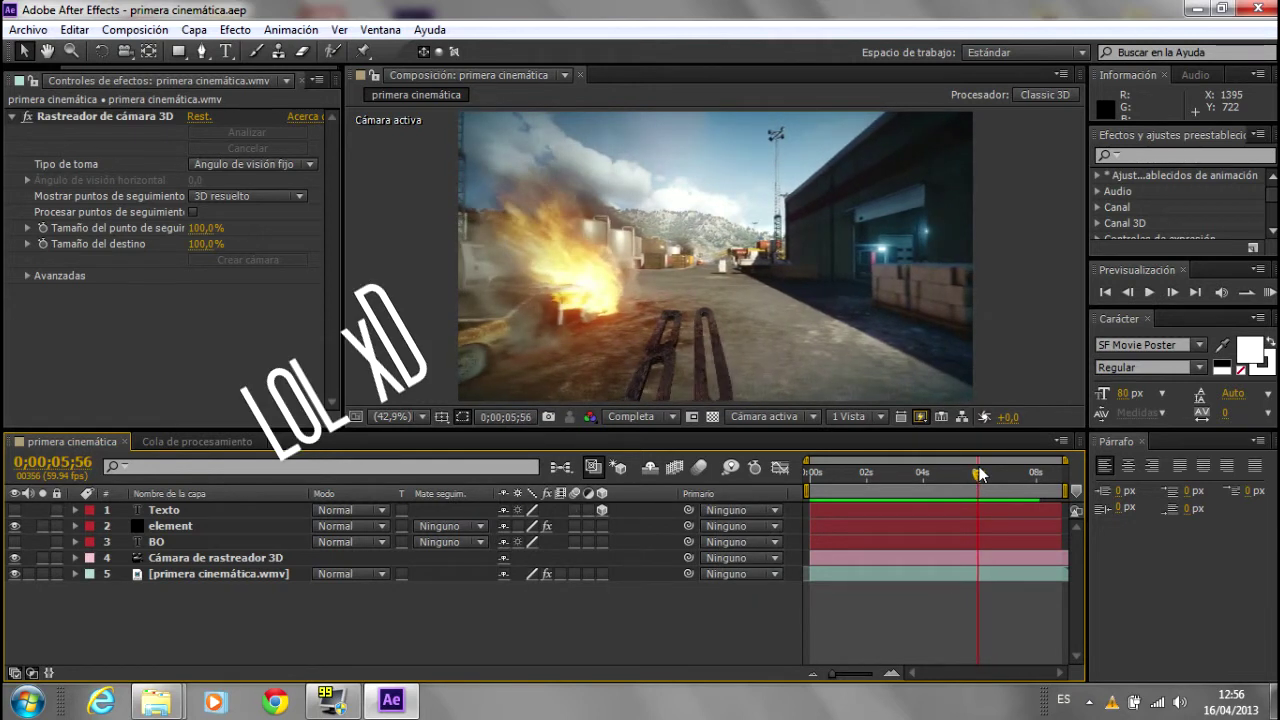
{"action": "mouse_move", "coordinate": [980, 475]}
{"action": "left_mouse_down"}
{"action": "mouse_move", "coordinate": [835, 475]}
{"action": "mouse_move", "coordinate": [862, 474]}
{"action": "left_mouse_up"}
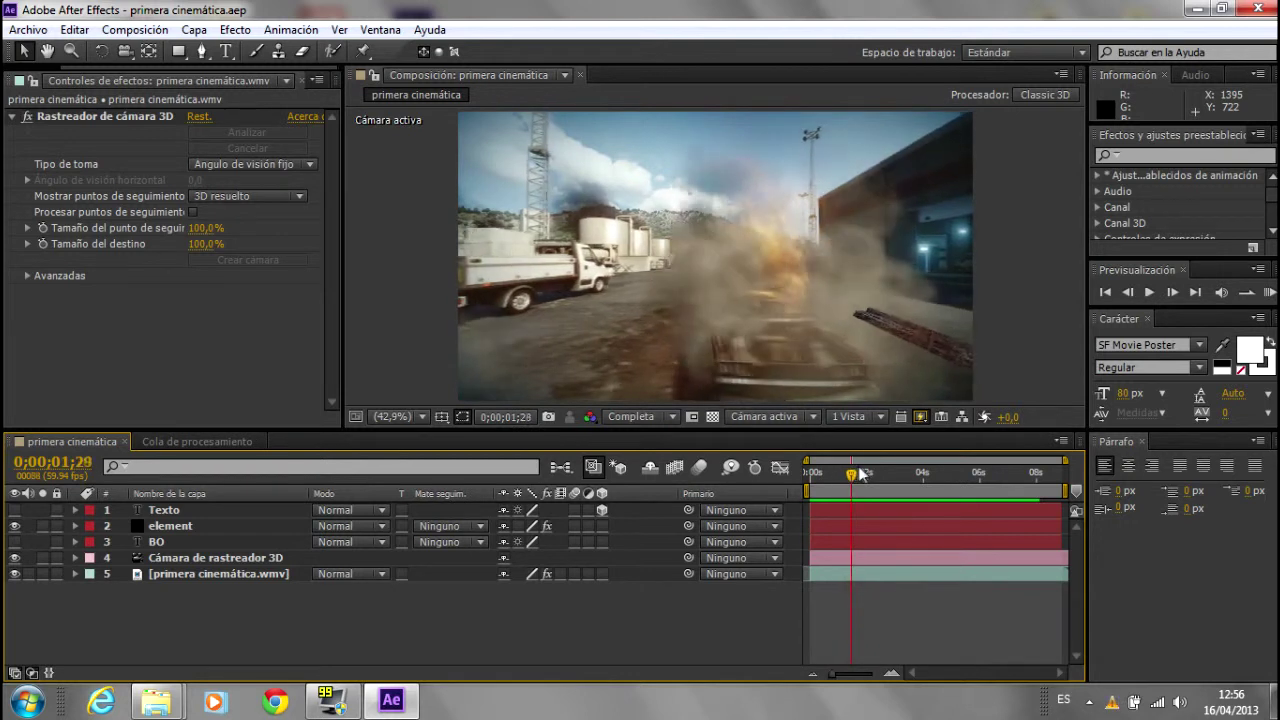
{"action": "left_click_drag", "start_coordinate": [862, 474], "coordinate": [877, 475]}
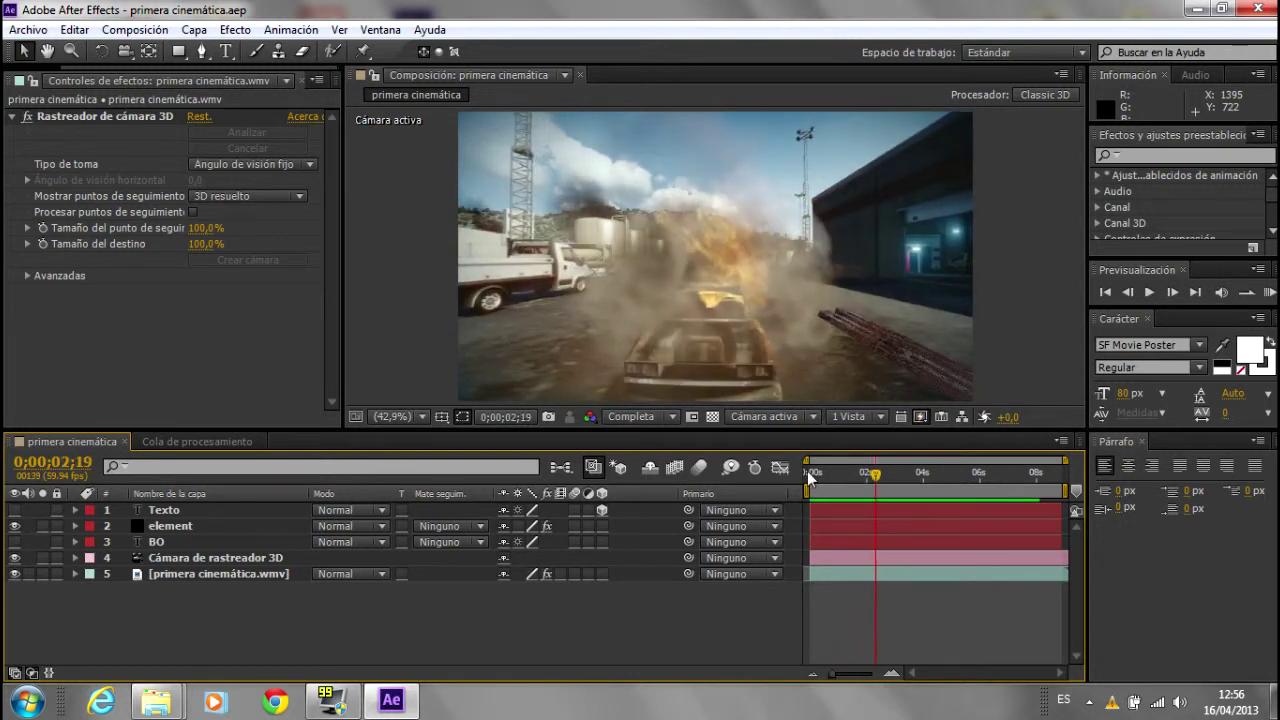
Step: Show the element layer's Element settings, then deselect and move the time indicator near six seconds
{"action": "left_click", "coordinate": [218, 560]}
{"action": "left_click", "coordinate": [203, 527]}
{"action": "left_click", "coordinate": [200, 512]}
{"action": "left_click", "coordinate": [195, 523]}
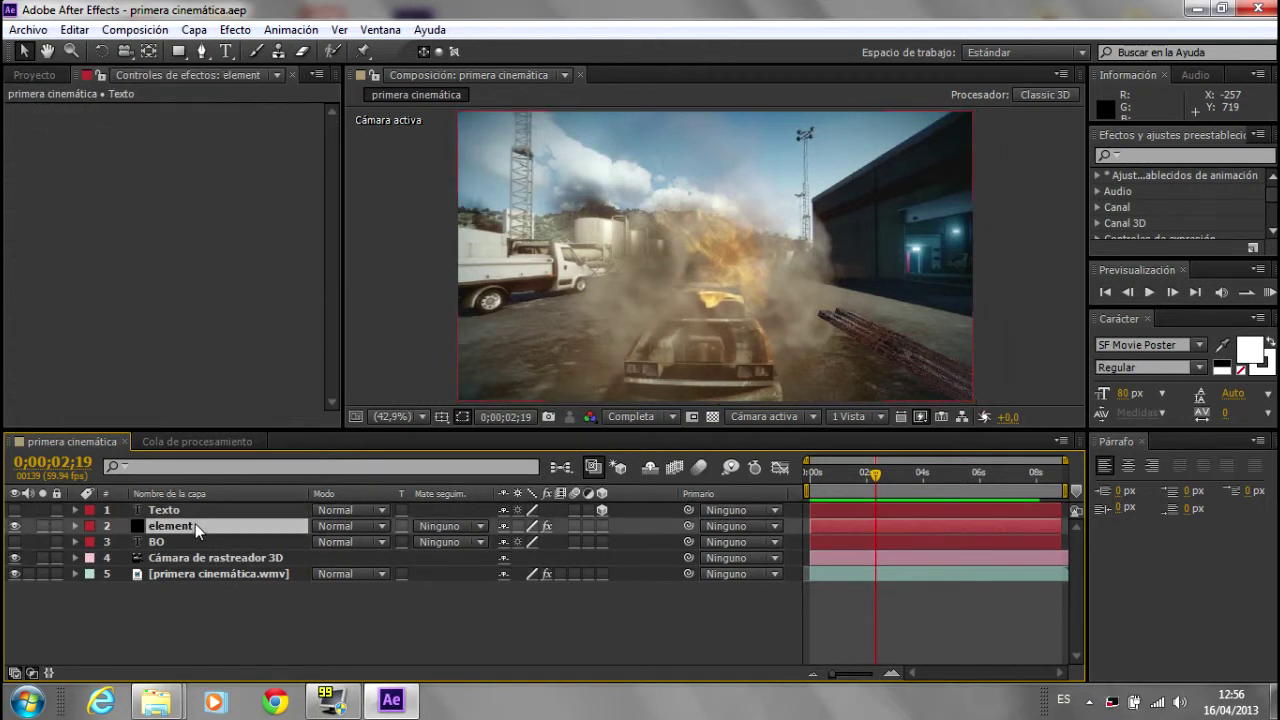
{"action": "left_click", "coordinate": [184, 600]}
{"action": "left_click_drag", "start_coordinate": [888, 480], "coordinate": [989, 476]}
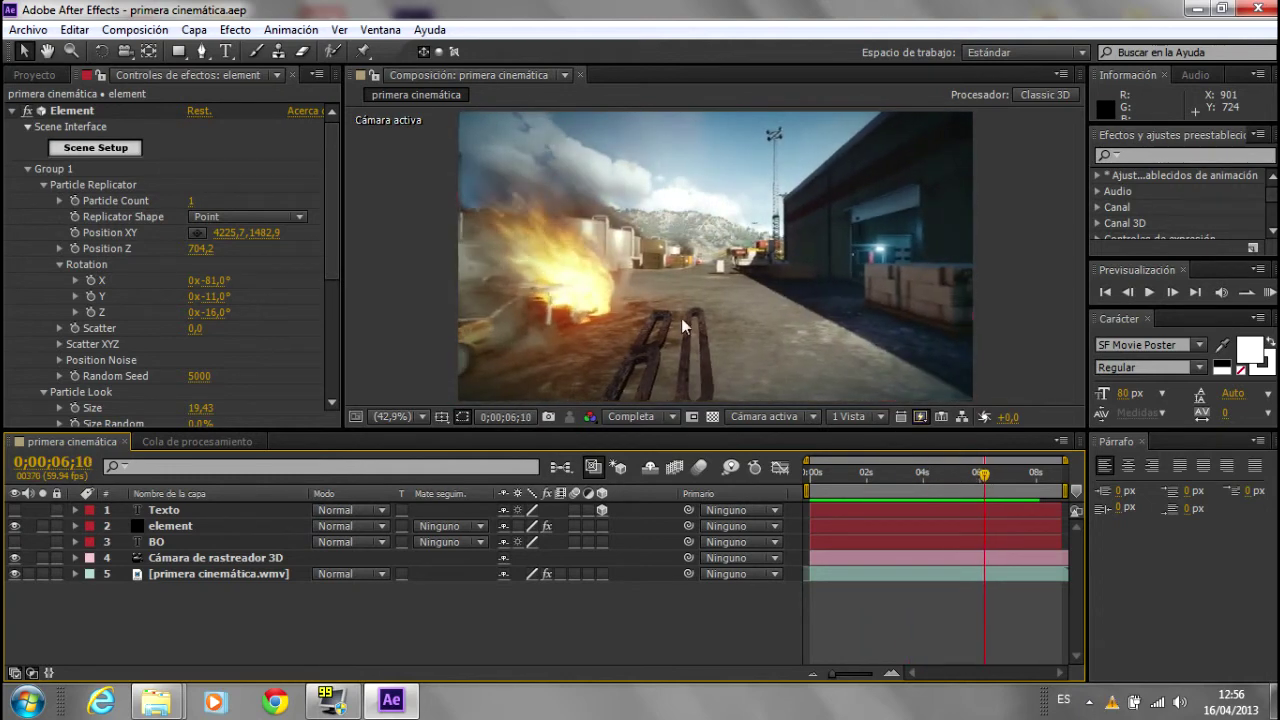